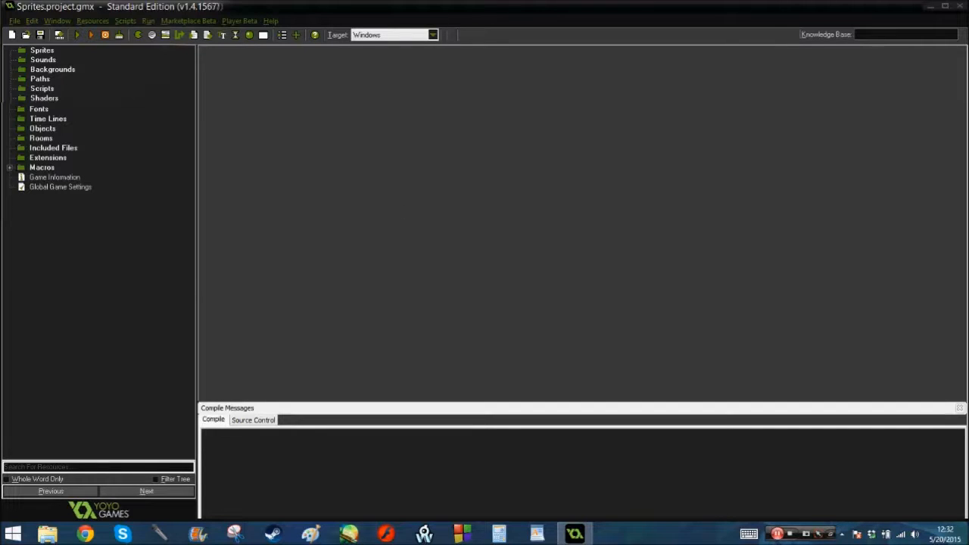
Create a new sprite resource and name it whatever_spr
{"action": "right_click", "coordinate": [41, 50]}
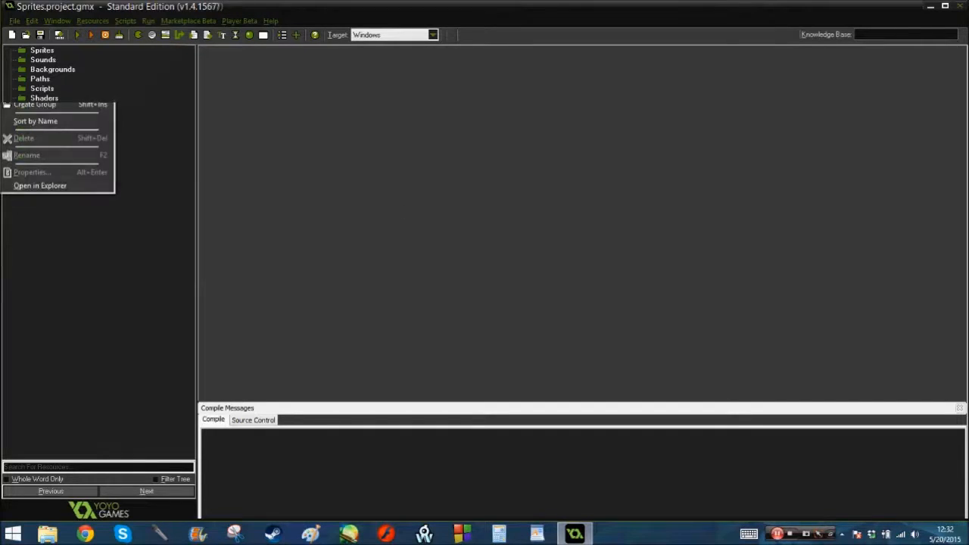
{"action": "left_click", "coordinate": [46, 101]}
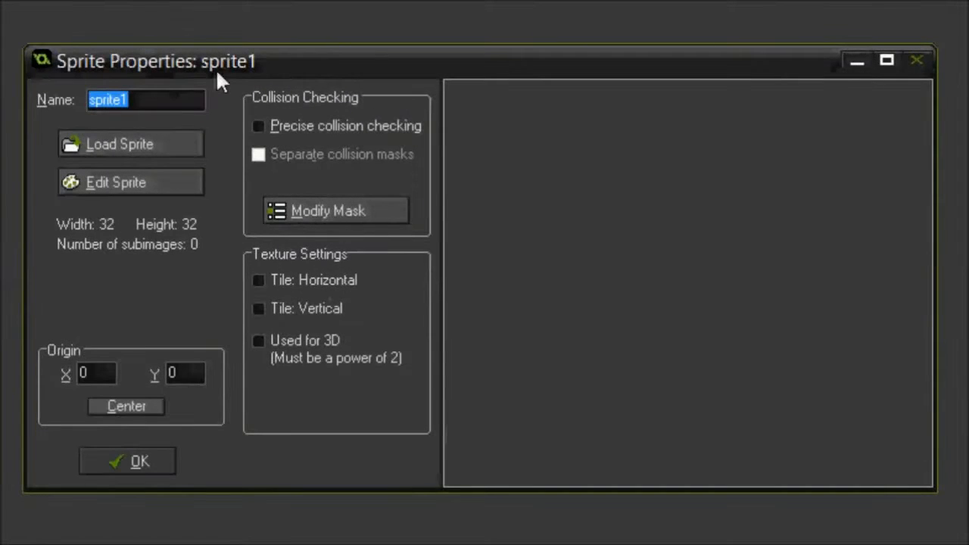
{"action": "type", "text": "whatever"}
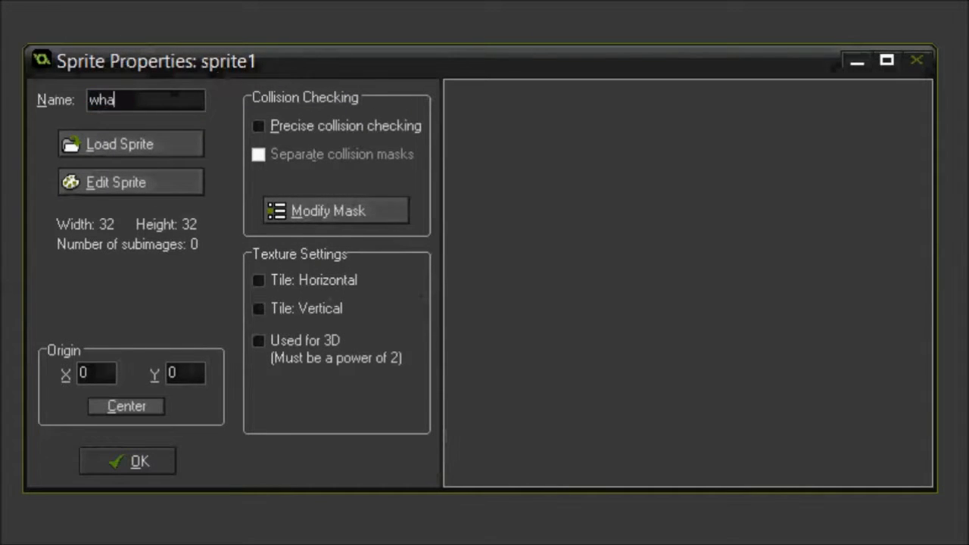
{"action": "type", "text": "_spr"}
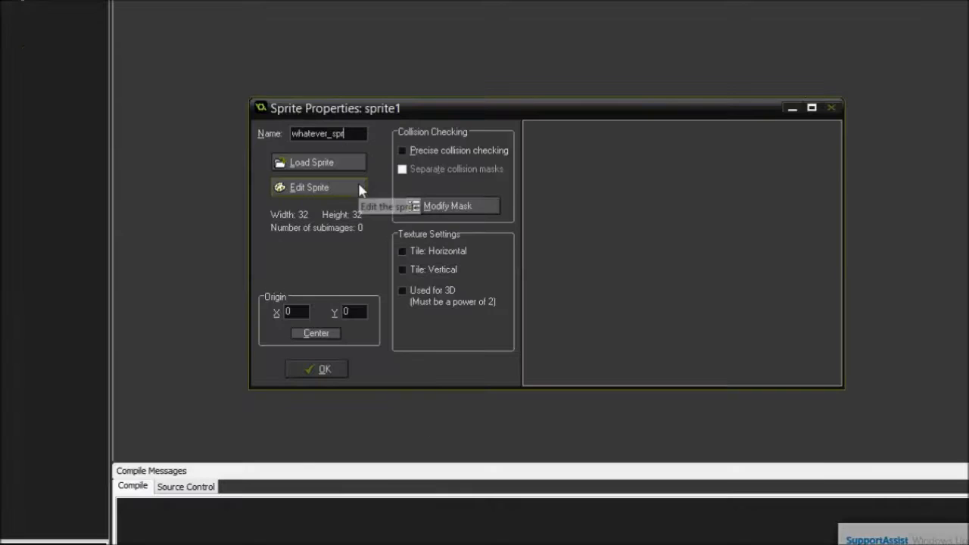
Open whatever_spr for editing and create a new blank sprite image 20 pixels wide and 20 pixels high
{"action": "left_click", "coordinate": [195, 185]}
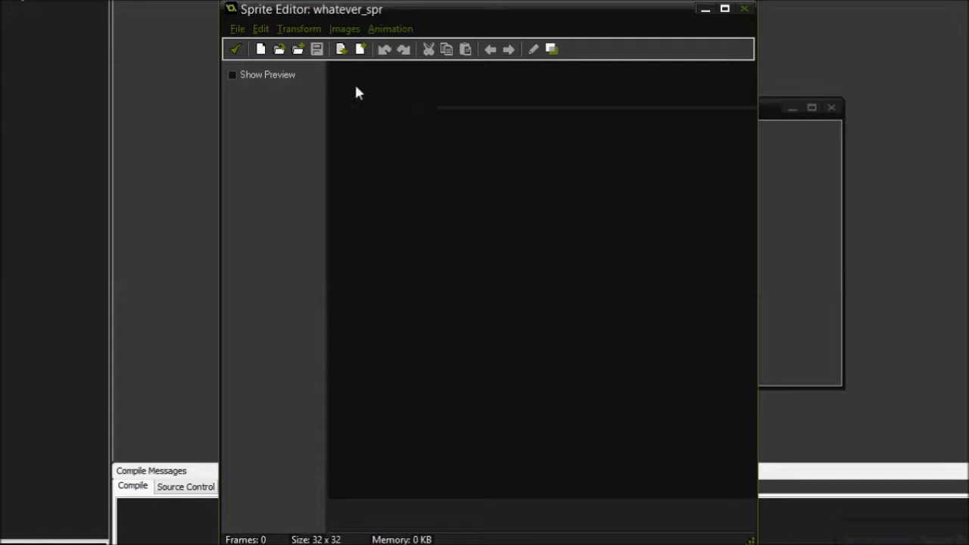
{"action": "left_click", "coordinate": [262, 50]}
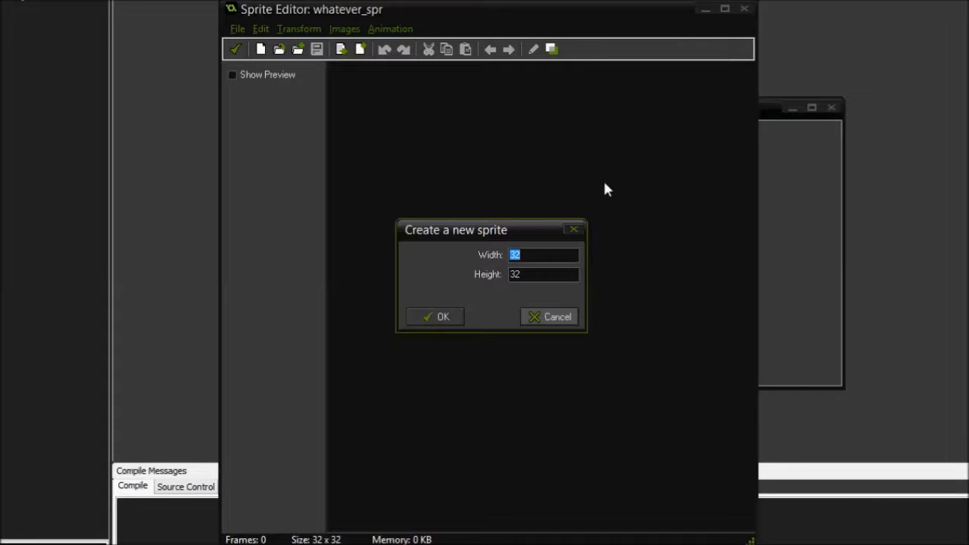
{"action": "type", "text": "20"}
{"action": "key", "text": "Tab"}
{"action": "type", "text": "20"}
{"action": "left_click", "coordinate": [442, 316]}
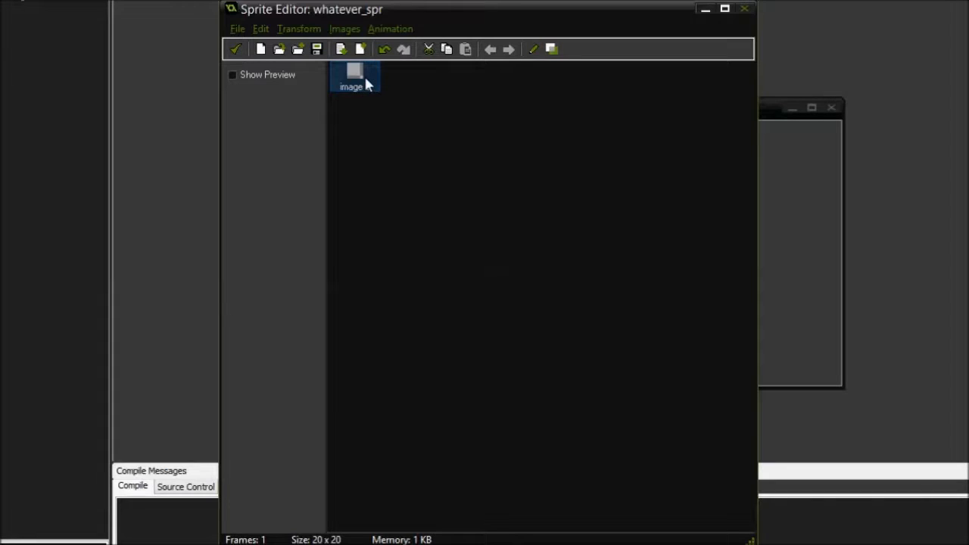
{"action": "left_click", "coordinate": [239, 29]}
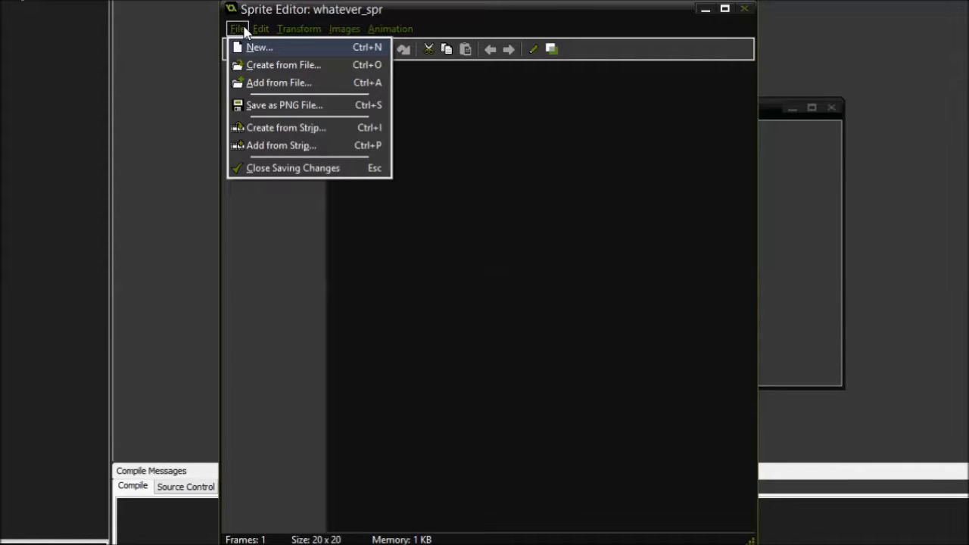
{"action": "mouse_move", "coordinate": [260, 32]}
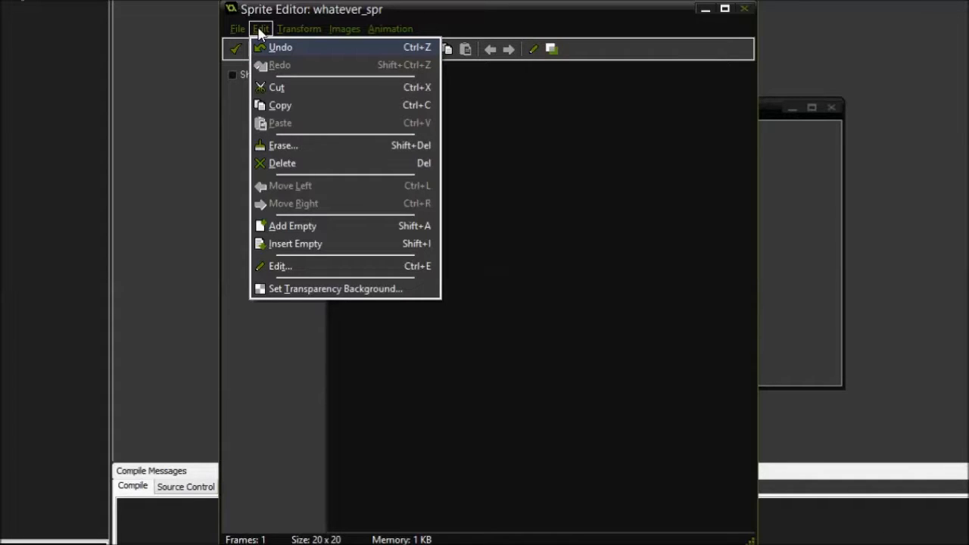
{"action": "mouse_move", "coordinate": [290, 34]}
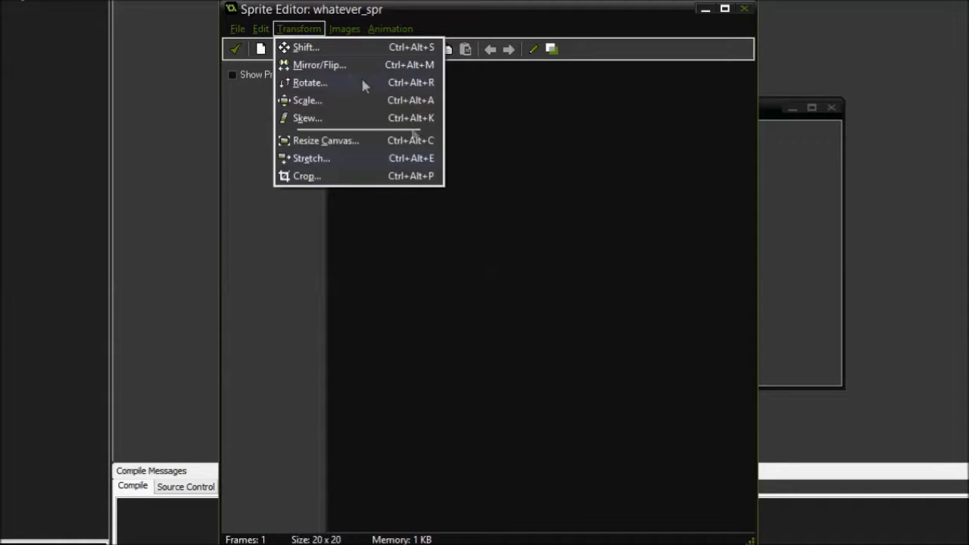
{"action": "mouse_move", "coordinate": [335, 30]}
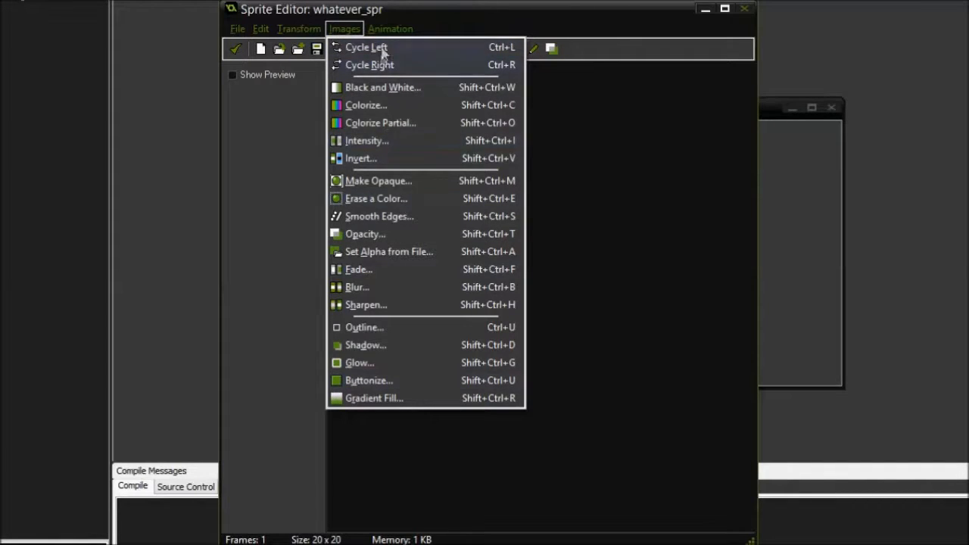
{"action": "mouse_move", "coordinate": [384, 37]}
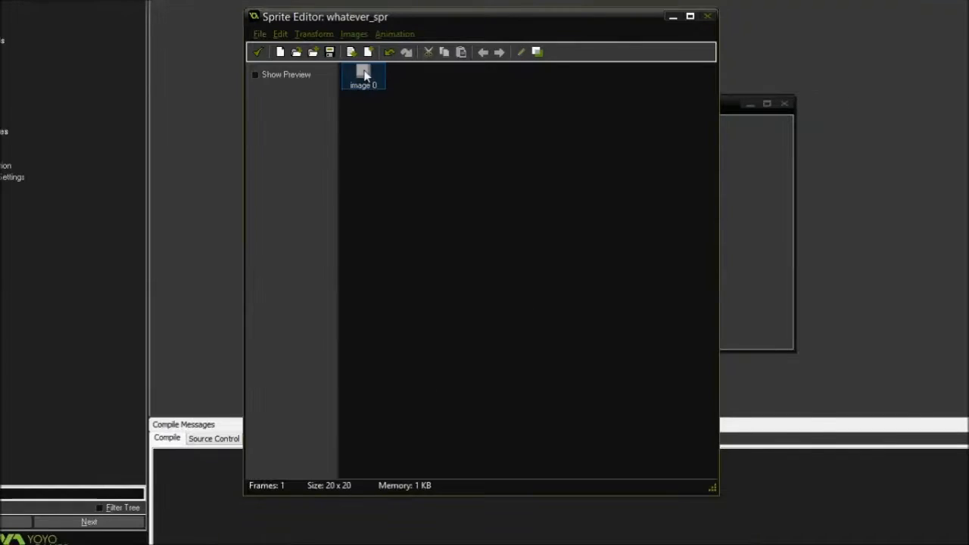
Open image 0 of the sprite in the Image Editor
{"action": "double_click", "coordinate": [352, 76]}
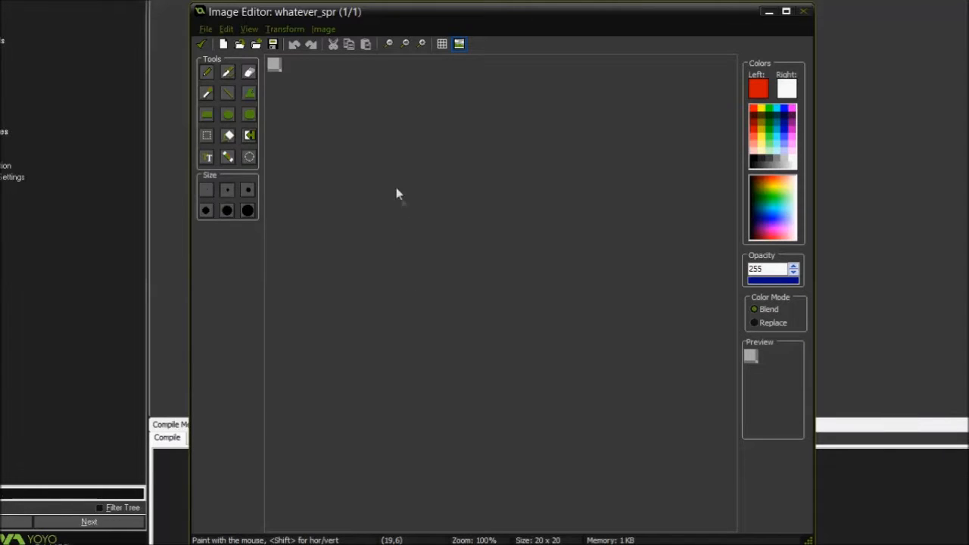
{"action": "left_click_drag", "start_coordinate": [273, 67], "coordinate": [279, 63]}
{"action": "key", "text": "ctrl+z"}
{"action": "left_click", "coordinate": [269, 66]}
{"action": "left_click", "coordinate": [295, 44]}
Paint red freehand strokes on the canvas, including a vertical line along its right side and a horizontal line near its base
{"action": "left_click", "coordinate": [421, 44]}
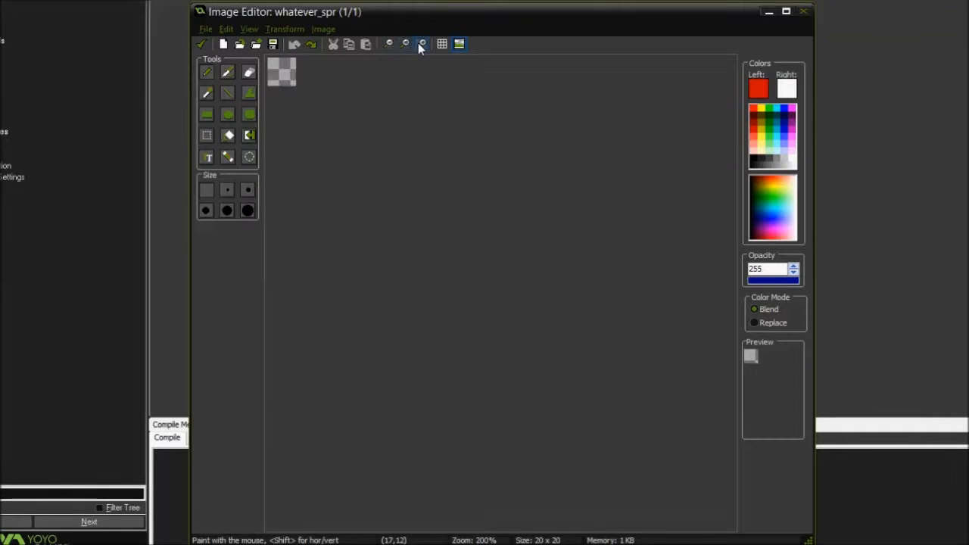
{"action": "left_click", "coordinate": [421, 43]}
{"action": "left_click", "coordinate": [421, 44]}
{"action": "left_click", "coordinate": [421, 44]}
{"action": "left_click", "coordinate": [421, 44]}
{"action": "left_click", "coordinate": [421, 44]}
{"action": "left_click", "coordinate": [421, 44]}
{"action": "left_click", "coordinate": [421, 44]}
{"action": "mouse_move", "coordinate": [334, 96]}
{"action": "left_mouse_down"}
{"action": "mouse_move", "coordinate": [364, 102]}
{"action": "mouse_move", "coordinate": [366, 89]}
{"action": "mouse_move", "coordinate": [373, 132]}
{"action": "mouse_move", "coordinate": [318, 138]}
{"action": "mouse_move", "coordinate": [356, 91]}
{"action": "mouse_move", "coordinate": [341, 118]}
{"action": "mouse_move", "coordinate": [346, 113]}
{"action": "left_mouse_up"}
{"action": "key", "text": "ctrl+z"}
{"action": "left_click", "coordinate": [421, 44]}
{"action": "key", "text": "ctrl+z"}
{"action": "left_click", "coordinate": [421, 44]}
{"action": "mouse_move", "coordinate": [405, 90]}
{"action": "left_mouse_down"}
{"action": "mouse_move", "coordinate": [432, 189]}
{"action": "mouse_move", "coordinate": [386, 125]}
{"action": "mouse_move", "coordinate": [409, 162]}
{"action": "left_mouse_up"}
{"action": "mouse_move", "coordinate": [467, 94]}
{"action": "left_mouse_down"}
{"action": "mouse_move", "coordinate": [467, 240]}
{"action": "mouse_move", "coordinate": [315, 246]}
{"action": "left_mouse_up"}
{"action": "left_click_drag", "start_coordinate": [292, 187], "coordinate": [347, 201]}
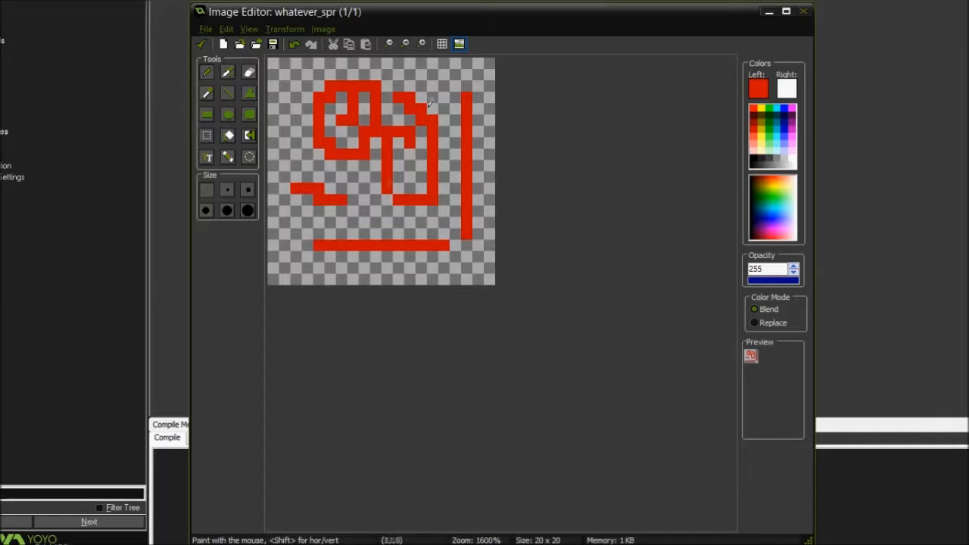
Examine the drawing with the pixel grid shown at different zoom levels, and hide the grid again
{"action": "left_click", "coordinate": [442, 44]}
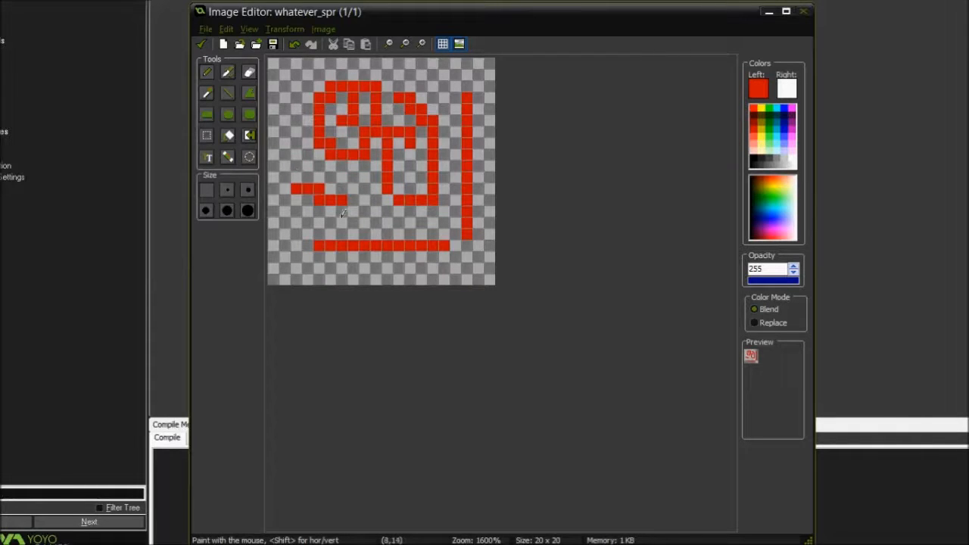
{"action": "scroll", "coordinate": [325, 187], "scroll_direction": "up", "scroll_amount": 1}
{"action": "scroll", "coordinate": [344, 178], "scroll_direction": "down", "scroll_amount": 2}
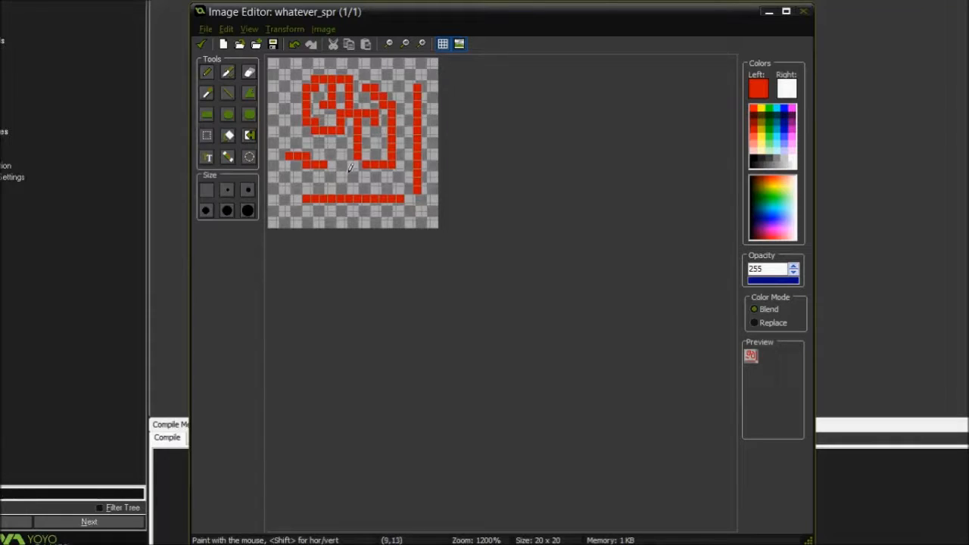
{"action": "scroll", "coordinate": [351, 174], "scroll_direction": "up", "scroll_amount": 1}
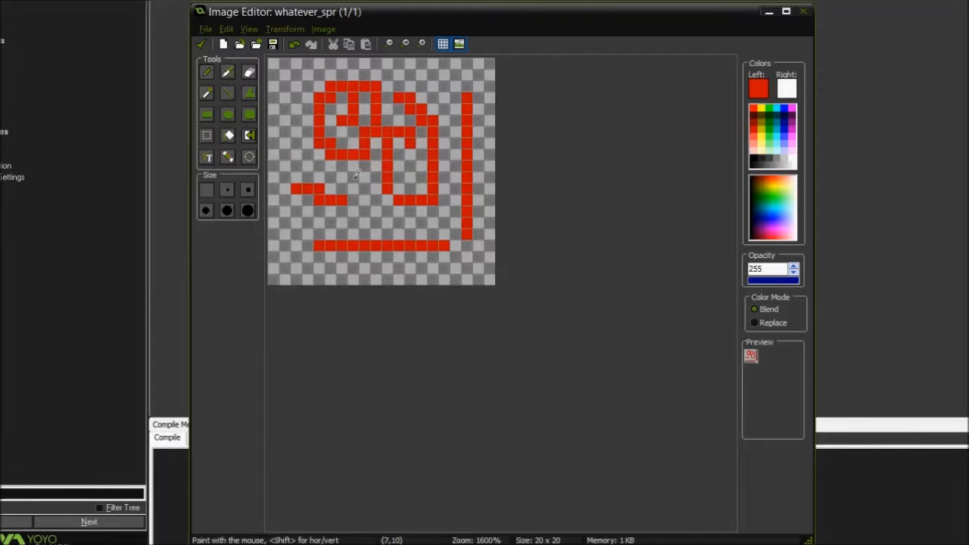
{"action": "left_click", "coordinate": [443, 45]}
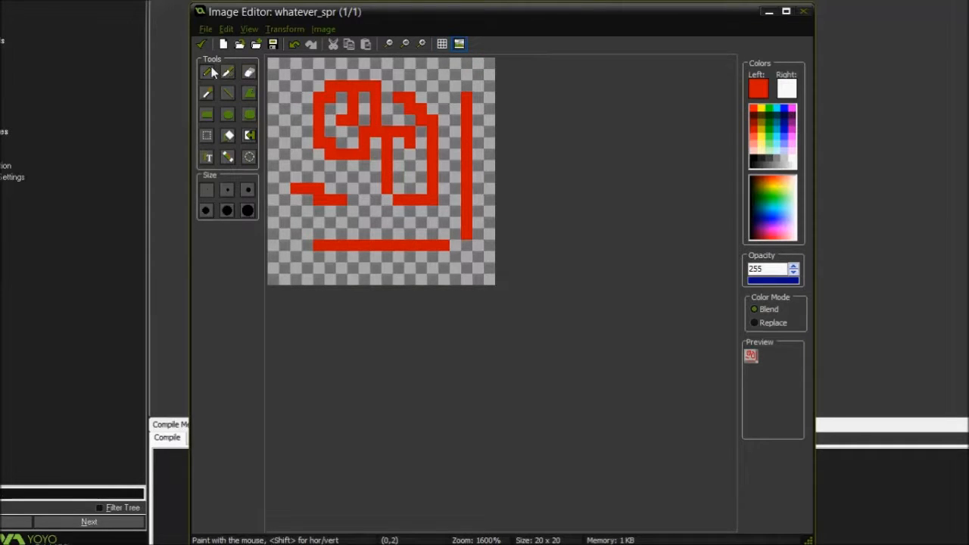
Paint one more red freehand stroke over the drawing and erase the whole drawing with the eraser at hardness 128
{"action": "mouse_move", "coordinate": [297, 73]}
{"action": "left_mouse_down"}
{"action": "mouse_move", "coordinate": [420, 73]}
{"action": "mouse_move", "coordinate": [454, 140]}
{"action": "mouse_move", "coordinate": [337, 182]}
{"action": "left_mouse_up"}
{"action": "left_click", "coordinate": [250, 73]}
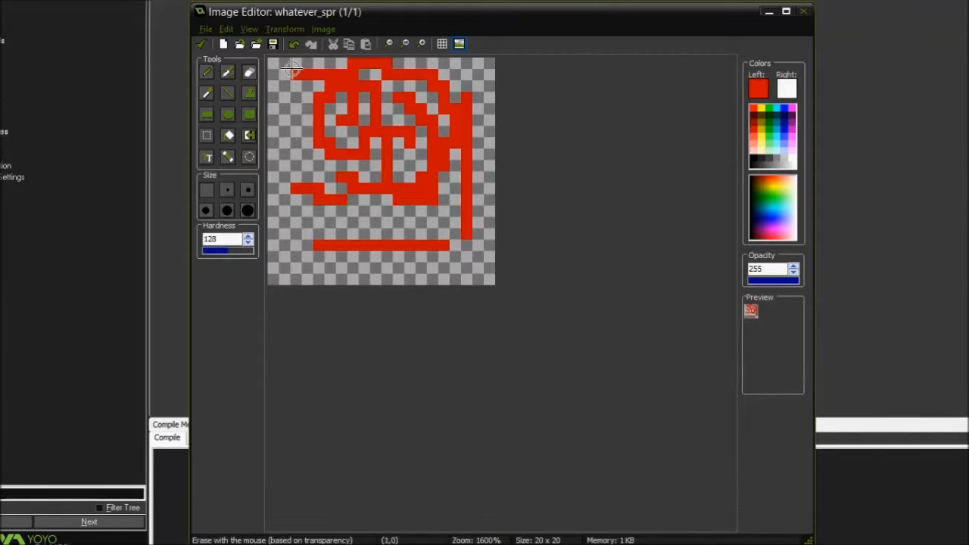
{"action": "mouse_move", "coordinate": [291, 73]}
{"action": "left_mouse_down"}
{"action": "mouse_move", "coordinate": [341, 73]}
{"action": "mouse_move", "coordinate": [318, 106]}
{"action": "mouse_move", "coordinate": [339, 156]}
{"action": "mouse_move", "coordinate": [353, 154]}
{"action": "mouse_move", "coordinate": [371, 99]}
{"action": "mouse_move", "coordinate": [299, 173]}
{"action": "left_mouse_up"}
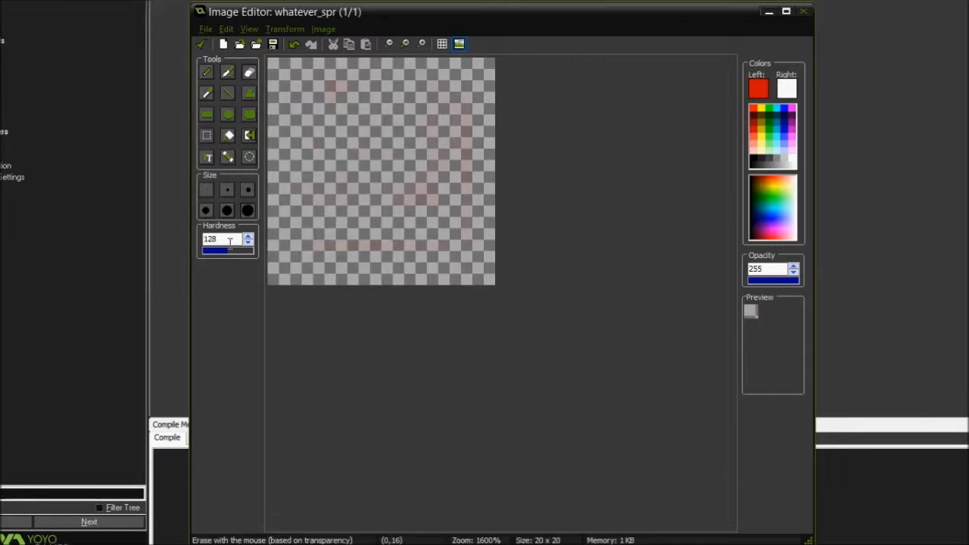
Spray red over the canvas with the spray tool and erase it using the largest eraser size
{"action": "left_click", "coordinate": [227, 73]}
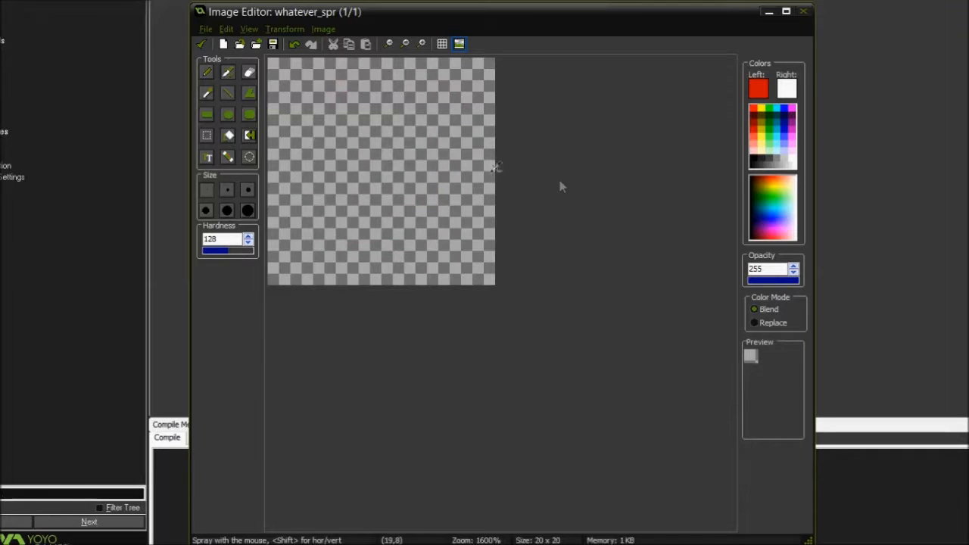
{"action": "mouse_move", "coordinate": [405, 102]}
{"action": "left_mouse_down"}
{"action": "mouse_move", "coordinate": [345, 113]}
{"action": "mouse_move", "coordinate": [397, 220]}
{"action": "mouse_move", "coordinate": [449, 134]}
{"action": "mouse_move", "coordinate": [328, 114]}
{"action": "mouse_move", "coordinate": [307, 227]}
{"action": "mouse_move", "coordinate": [454, 195]}
{"action": "mouse_move", "coordinate": [348, 115]}
{"action": "mouse_move", "coordinate": [425, 194]}
{"action": "mouse_move", "coordinate": [326, 160]}
{"action": "mouse_move", "coordinate": [384, 146]}
{"action": "mouse_move", "coordinate": [384, 188]}
{"action": "mouse_move", "coordinate": [368, 147]}
{"action": "mouse_move", "coordinate": [342, 161]}
{"action": "mouse_move", "coordinate": [325, 132]}
{"action": "mouse_move", "coordinate": [431, 178]}
{"action": "mouse_move", "coordinate": [355, 212]}
{"action": "mouse_move", "coordinate": [348, 130]}
{"action": "mouse_move", "coordinate": [385, 126]}
{"action": "mouse_move", "coordinate": [333, 121]}
{"action": "mouse_move", "coordinate": [312, 183]}
{"action": "mouse_move", "coordinate": [331, 188]}
{"action": "left_mouse_up"}
{"action": "left_click", "coordinate": [249, 72]}
{"action": "left_click", "coordinate": [247, 209]}
{"action": "left_click_drag", "start_coordinate": [407, 124], "coordinate": [356, 60]}
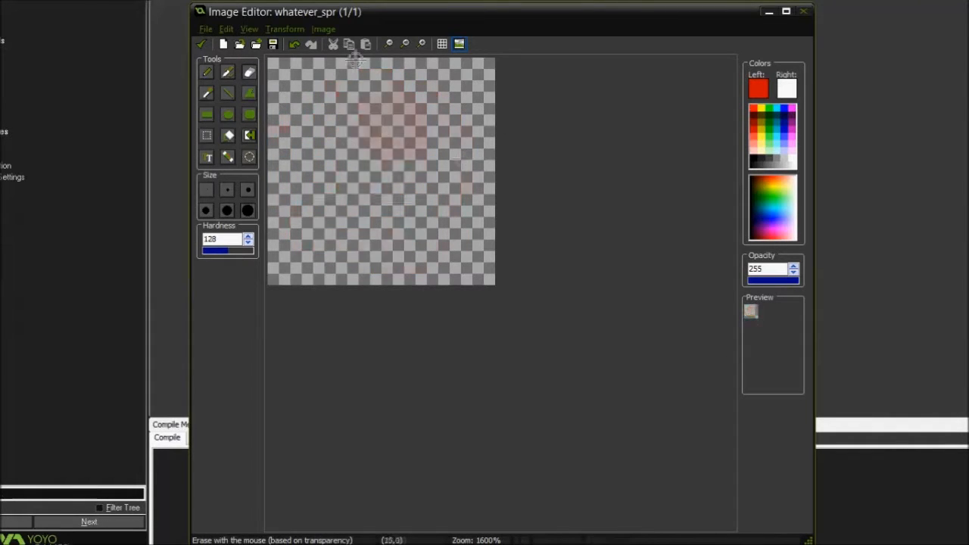
Sample a color from the nearly empty canvas with the color picker, and restore the opacity to 255 for the pencil
{"action": "left_click", "coordinate": [204, 97]}
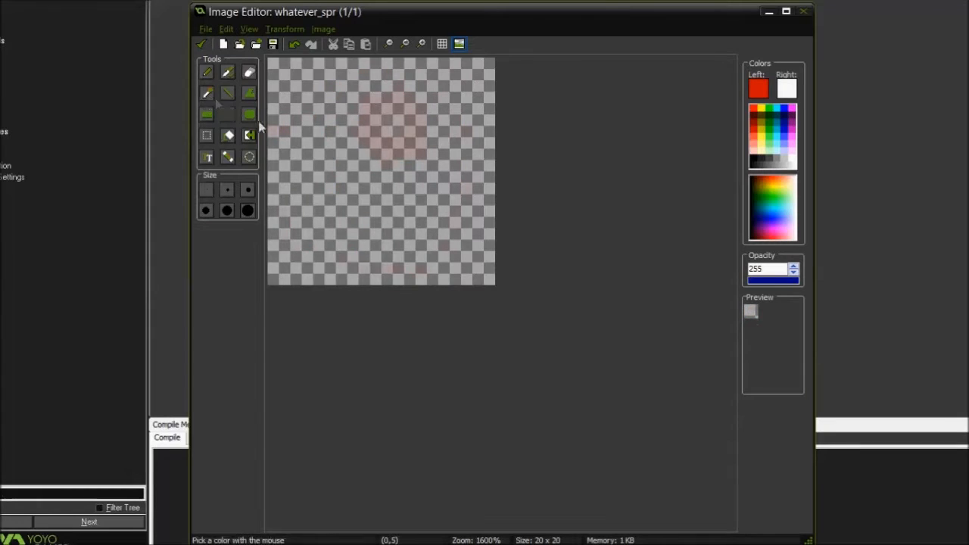
{"action": "left_click", "coordinate": [283, 128]}
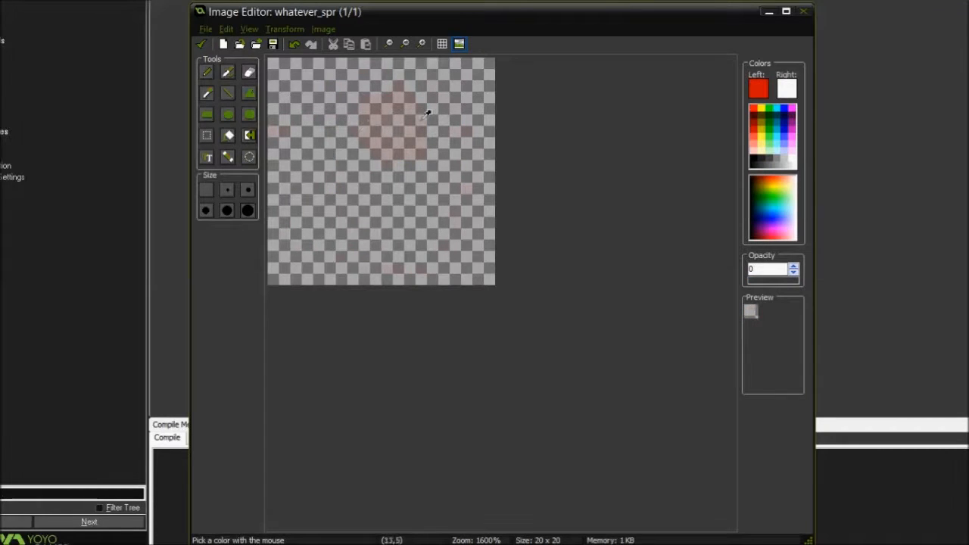
{"action": "left_click", "coordinate": [206, 72]}
{"action": "left_click", "coordinate": [758, 88]}
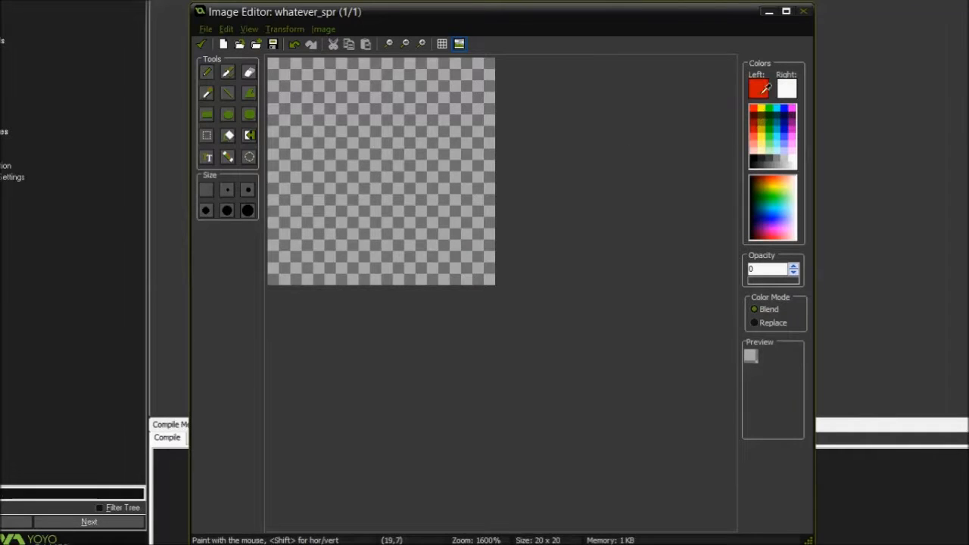
{"action": "left_click", "coordinate": [353, 304]}
{"action": "left_click_drag", "start_coordinate": [766, 280], "coordinate": [842, 288]}
Paint a looping red freehand stroke with the pencil and overlay it with a blue one
{"action": "mouse_move", "coordinate": [349, 107]}
{"action": "left_mouse_down"}
{"action": "mouse_move", "coordinate": [496, 129]}
{"action": "mouse_move", "coordinate": [383, 178]}
{"action": "mouse_move", "coordinate": [318, 136]}
{"action": "mouse_move", "coordinate": [307, 142]}
{"action": "left_mouse_up"}
{"action": "left_click", "coordinate": [781, 108]}
{"action": "left_click", "coordinate": [226, 93]}
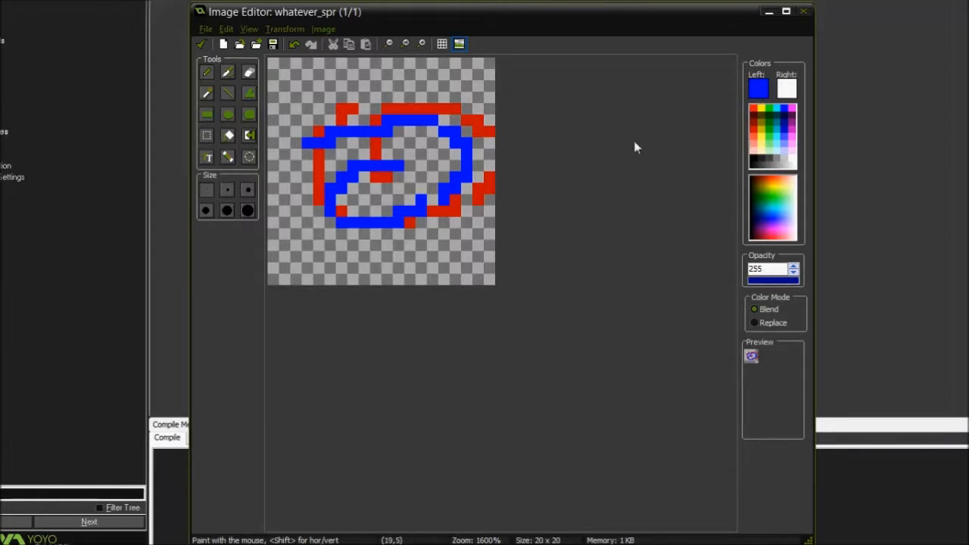
Sample the drawing's red as the left color and its blue as the right color with the color picker
{"action": "left_click", "coordinate": [207, 94]}
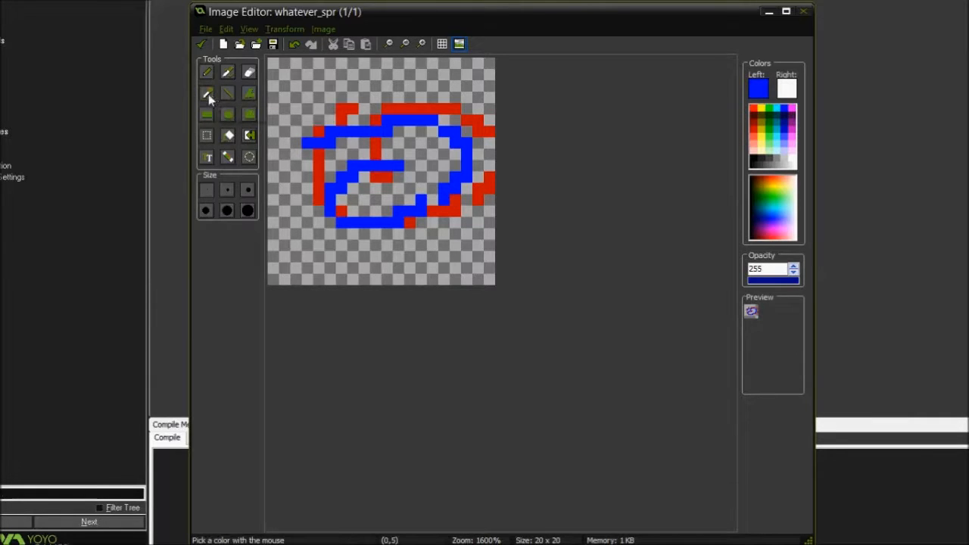
{"action": "left_click", "coordinate": [394, 106]}
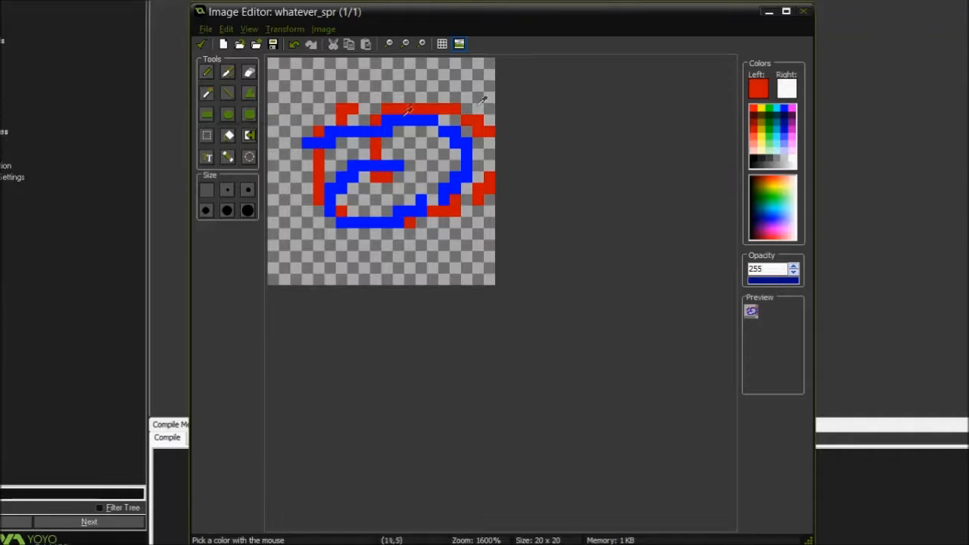
{"action": "right_click", "coordinate": [401, 117]}
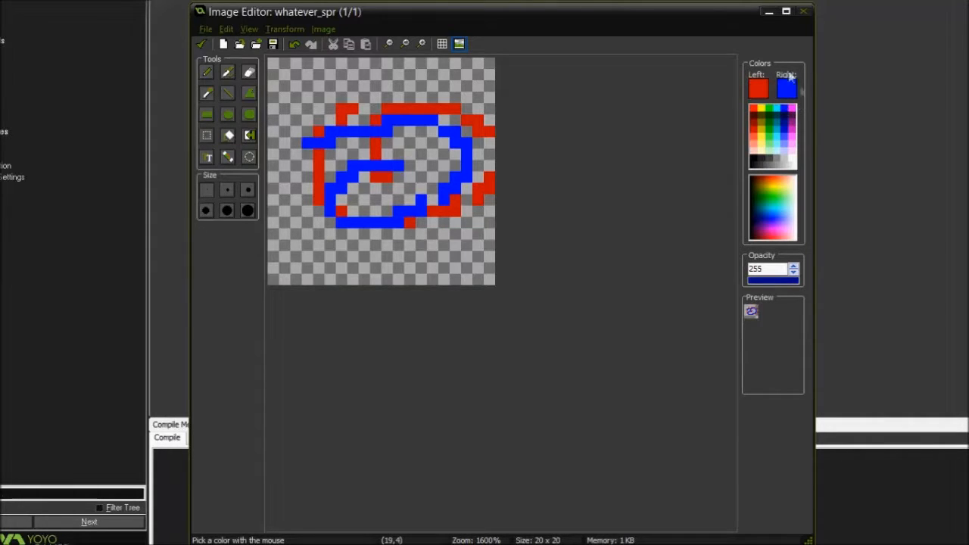
Paint a stroke in the left color across the upper canvas and one in the right color across the lower canvas
{"action": "left_click", "coordinate": [208, 74]}
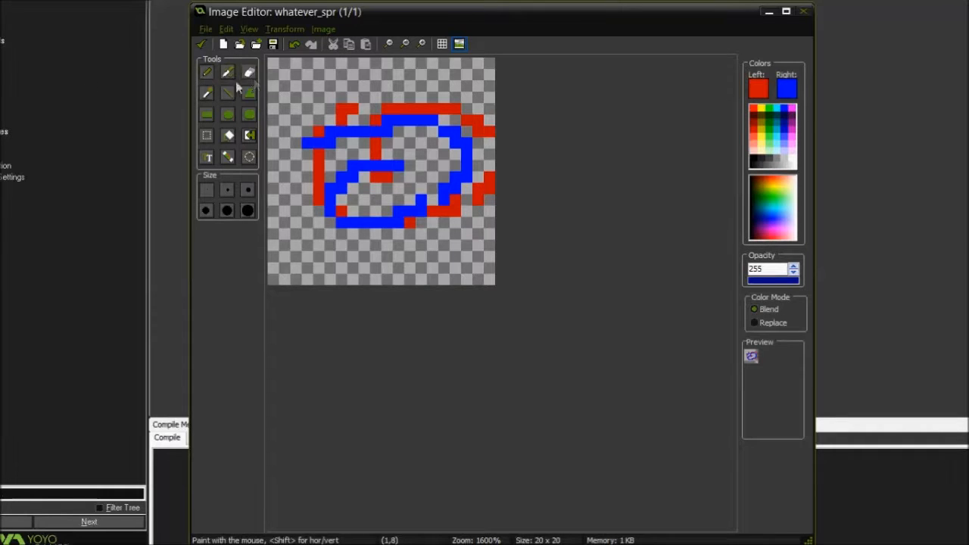
{"action": "mouse_move", "coordinate": [307, 100]}
{"action": "left_mouse_down"}
{"action": "mouse_move", "coordinate": [336, 87]}
{"action": "mouse_move", "coordinate": [457, 77]}
{"action": "mouse_move", "coordinate": [463, 88]}
{"action": "left_mouse_up"}
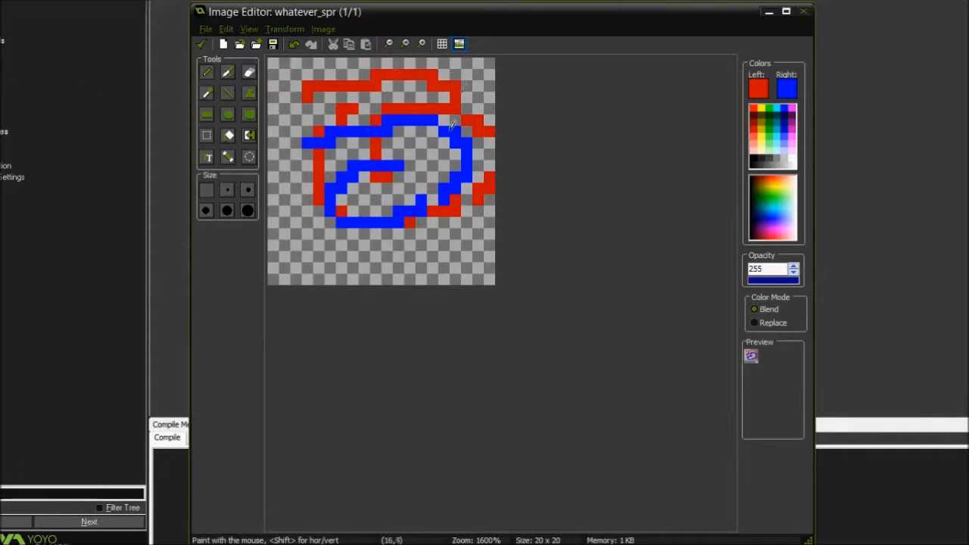
{"action": "mouse_move", "coordinate": [306, 229]}
{"action": "right_mouse_down"}
{"action": "mouse_move", "coordinate": [333, 244]}
{"action": "mouse_move", "coordinate": [443, 231]}
{"action": "mouse_move", "coordinate": [390, 265]}
{"action": "mouse_move", "coordinate": [308, 241]}
{"action": "mouse_move", "coordinate": [295, 221]}
{"action": "right_mouse_up"}
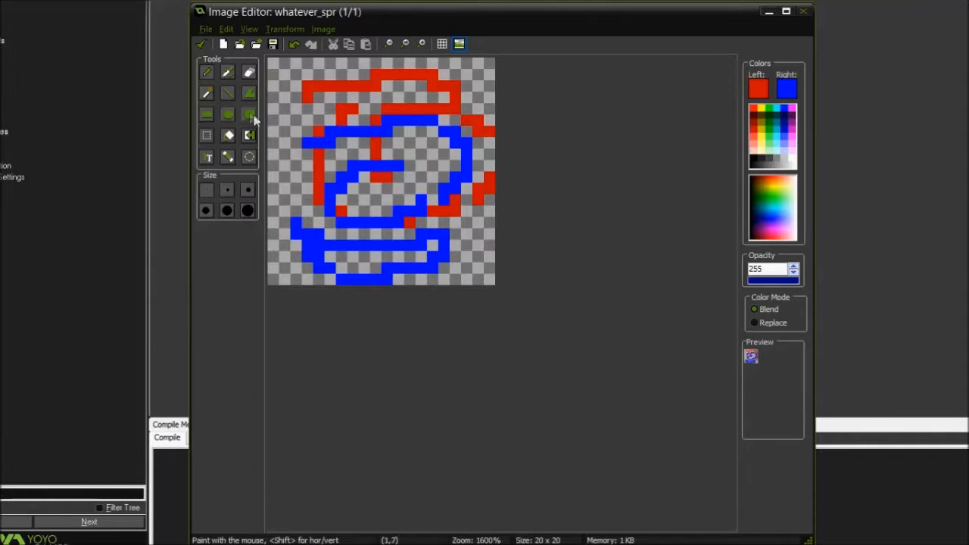
Erase the entire red and blue drawing from the canvas with a large eraser
{"action": "left_click", "coordinate": [249, 73]}
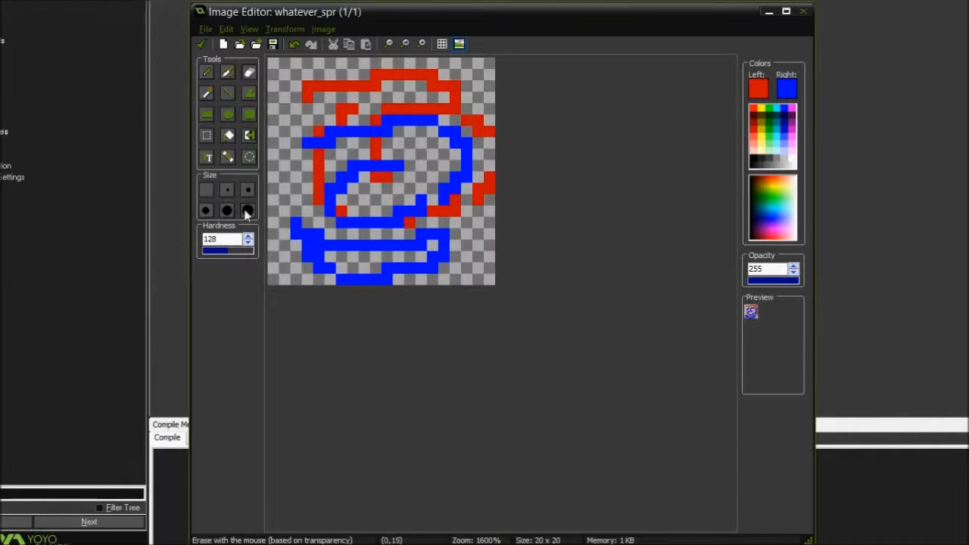
{"action": "mouse_move", "coordinate": [361, 205]}
{"action": "left_mouse_down"}
{"action": "mouse_move", "coordinate": [303, 174]}
{"action": "mouse_move", "coordinate": [488, 163]}
{"action": "left_mouse_up"}
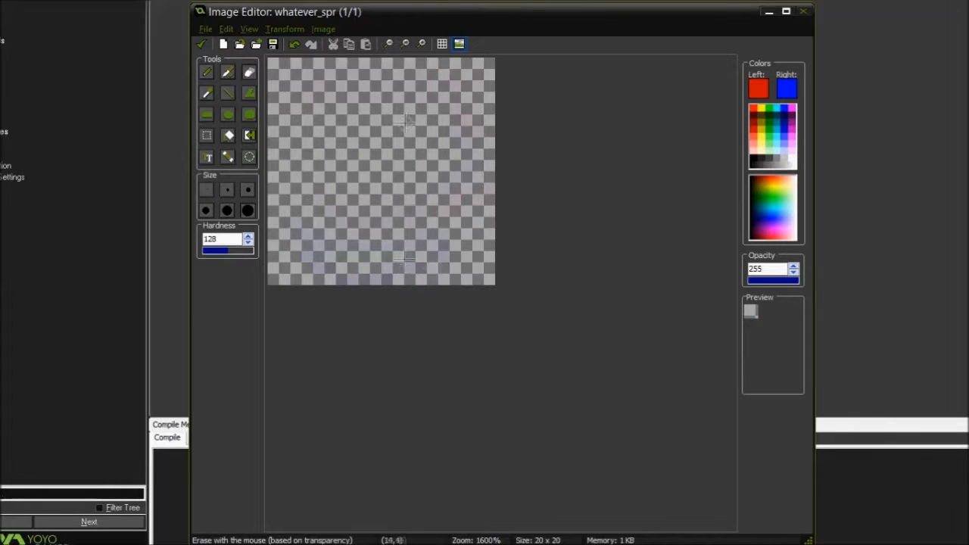
Draw a horizontal red line across the upper canvas and a diagonal line beneath it with the Line tool
{"action": "left_click", "coordinate": [226, 94]}
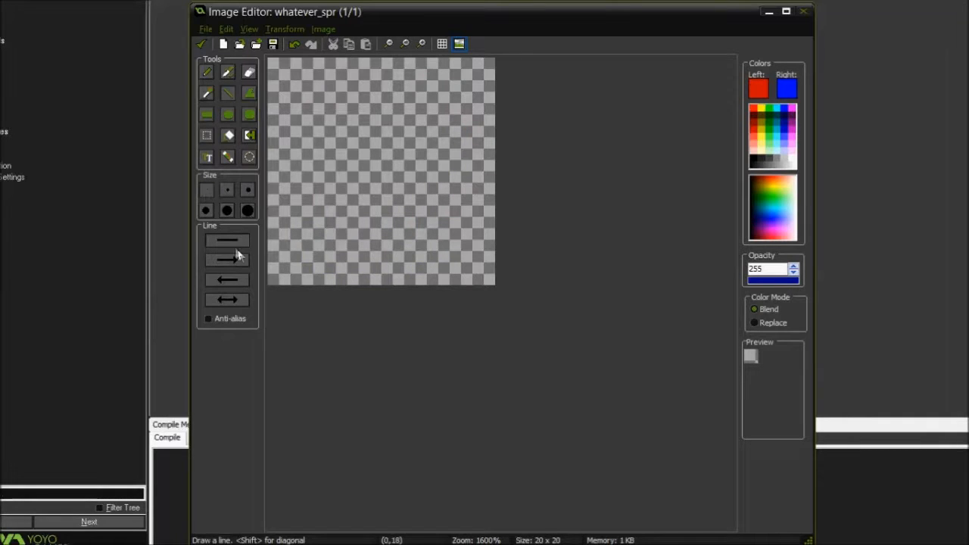
{"action": "left_click_drag", "start_coordinate": [308, 98], "coordinate": [399, 98]}
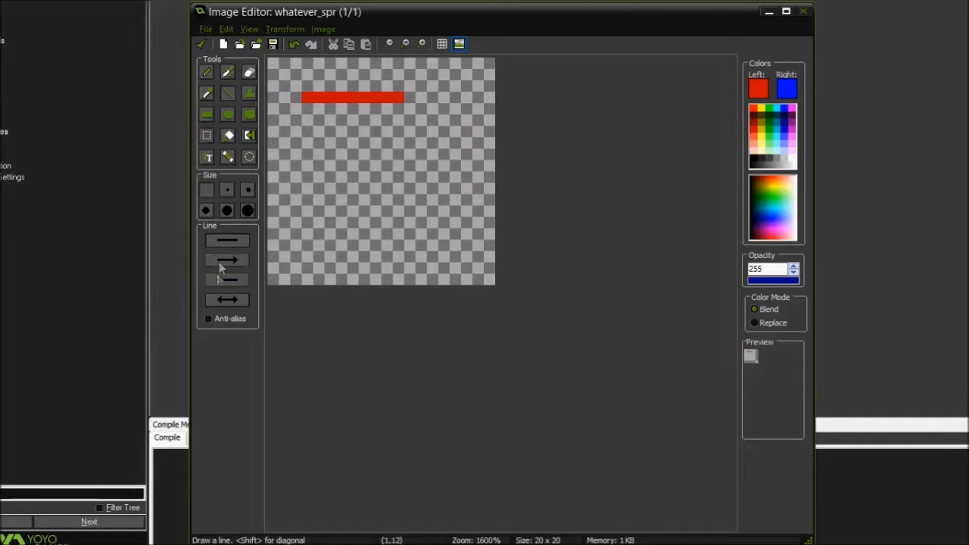
{"action": "left_click_drag", "start_coordinate": [308, 142], "coordinate": [455, 244]}
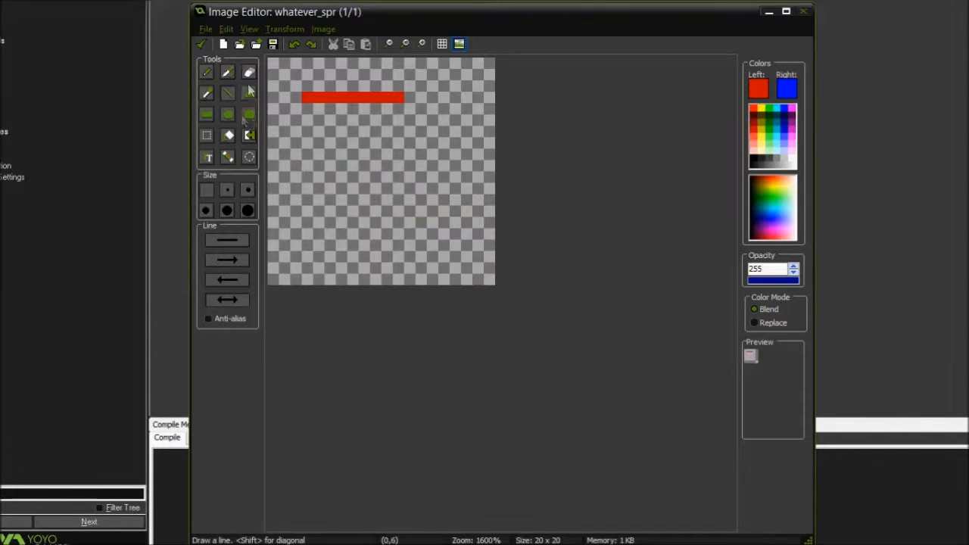
Erase the horizontal red line from the upper canvas
{"action": "left_click", "coordinate": [250, 94]}
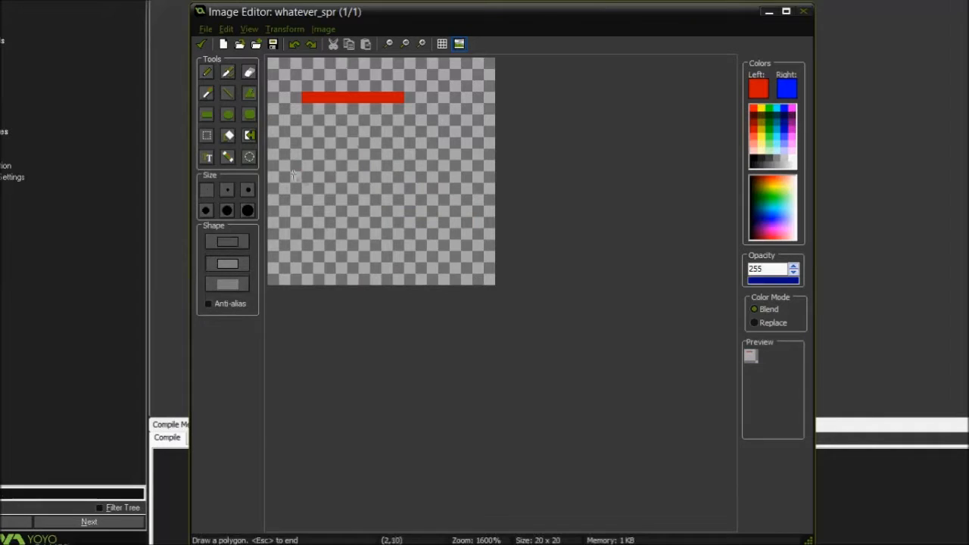
{"action": "left_click", "coordinate": [249, 72]}
{"action": "left_click_drag", "start_coordinate": [295, 94], "coordinate": [426, 93]}
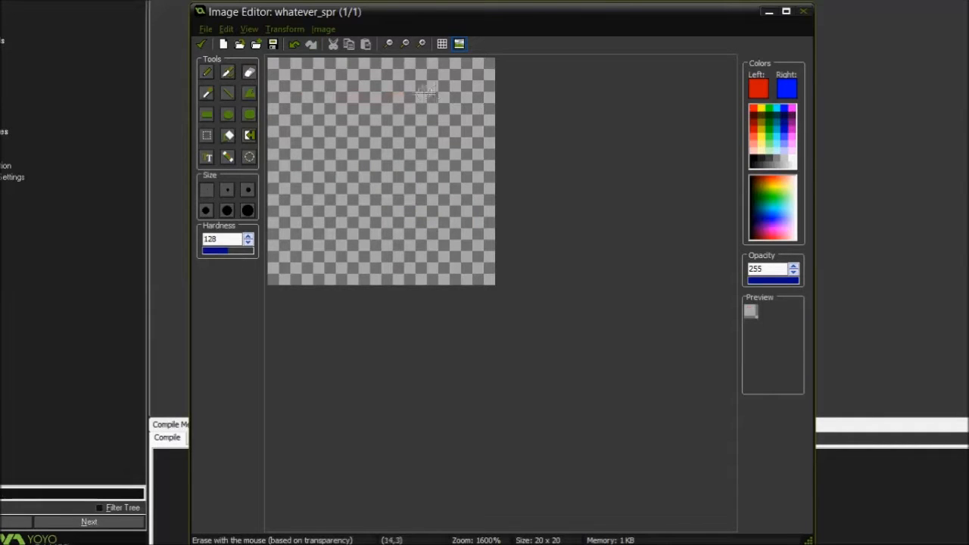
Draw a red-outlined, blue-filled polygon, starting as a tall triangle and adding corners around the upper canvas
{"action": "left_click", "coordinate": [249, 94]}
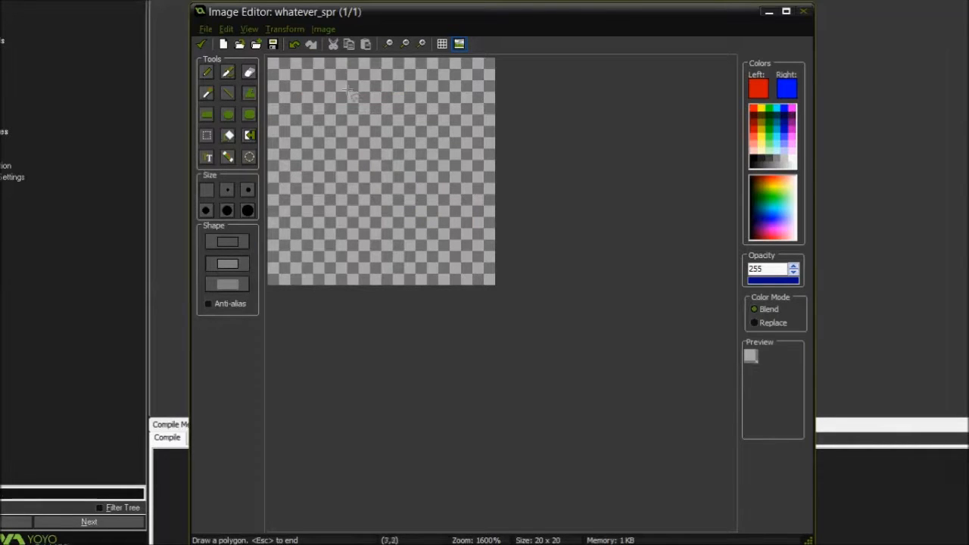
{"action": "left_click_drag", "start_coordinate": [353, 87], "coordinate": [308, 212]}
{"action": "left_click", "coordinate": [398, 222]}
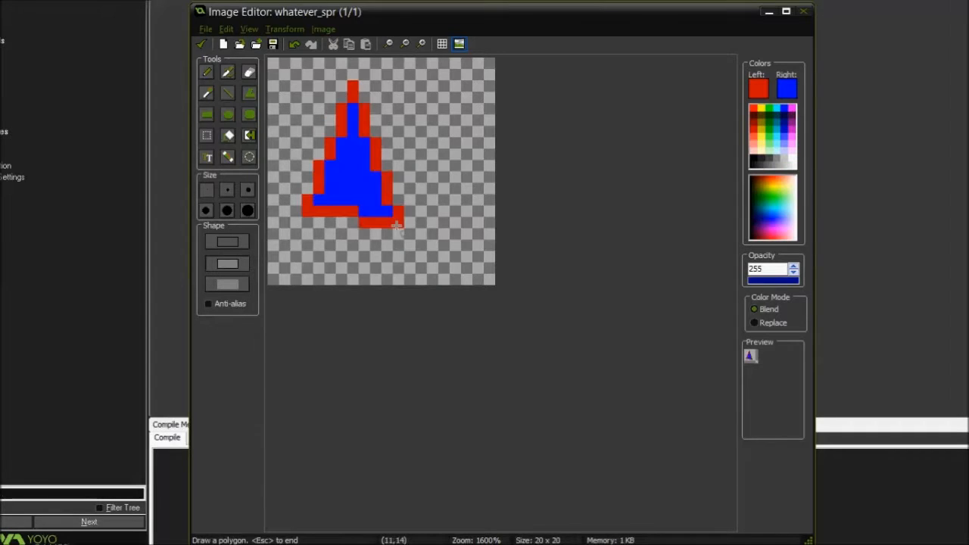
{"action": "left_click", "coordinate": [467, 155]}
{"action": "left_click", "coordinate": [455, 87]}
{"action": "left_click", "coordinate": [318, 98]}
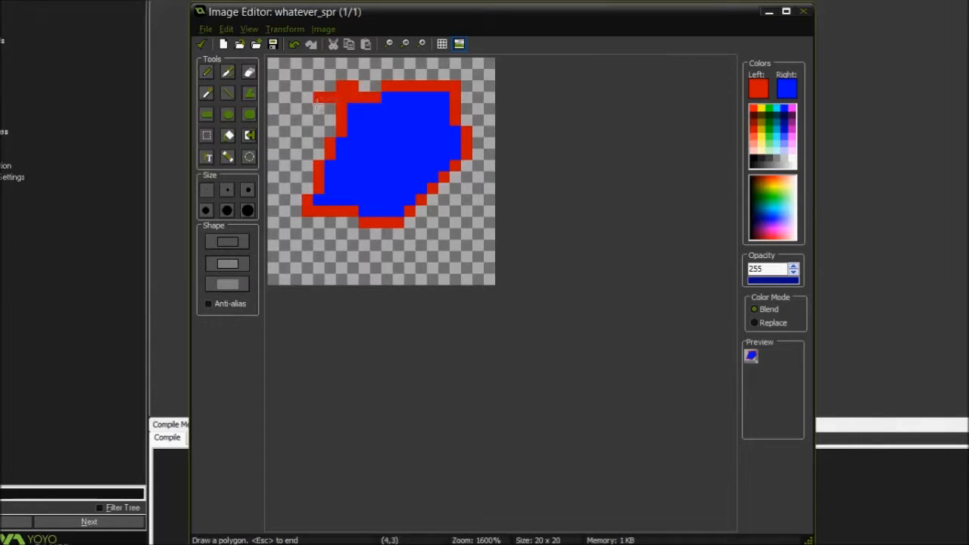
Extend the polygon with further corners around and across the canvas so that its edges cross
{"action": "left_click", "coordinate": [297, 188]}
{"action": "left_click", "coordinate": [321, 235]}
{"action": "left_click", "coordinate": [452, 211]}
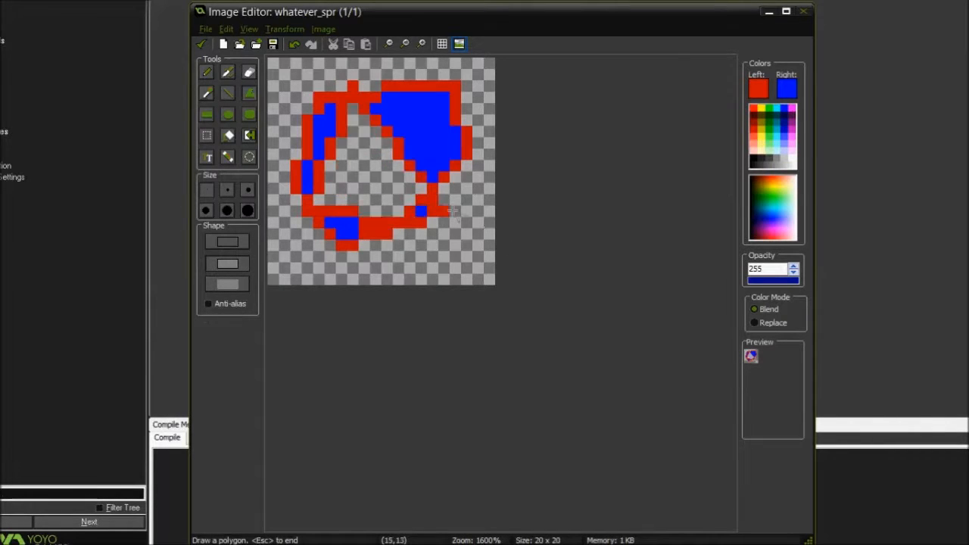
{"action": "left_click", "coordinate": [480, 110]}
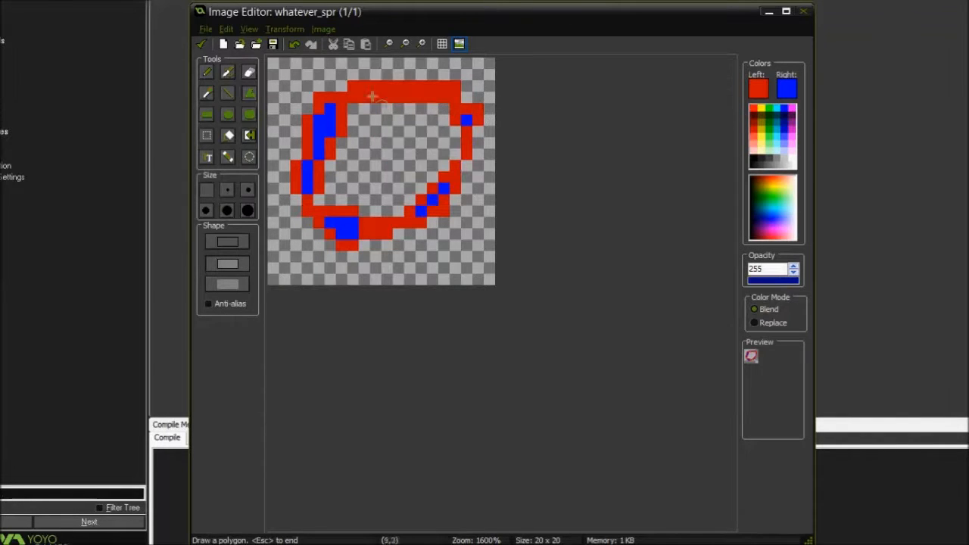
{"action": "left_click", "coordinate": [306, 75]}
{"action": "left_click", "coordinate": [376, 200]}
{"action": "left_click", "coordinate": [464, 111]}
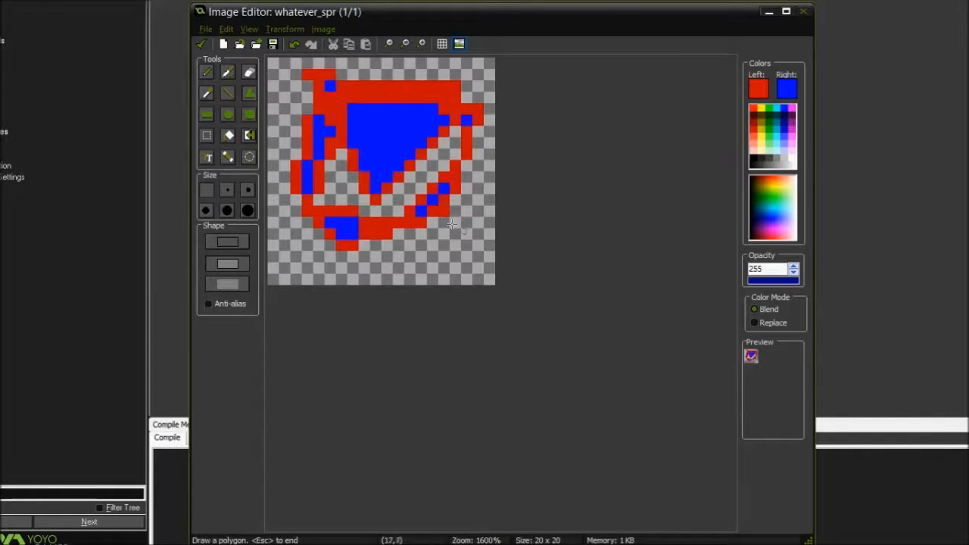
{"action": "left_click", "coordinate": [386, 239]}
{"action": "left_click", "coordinate": [302, 110]}
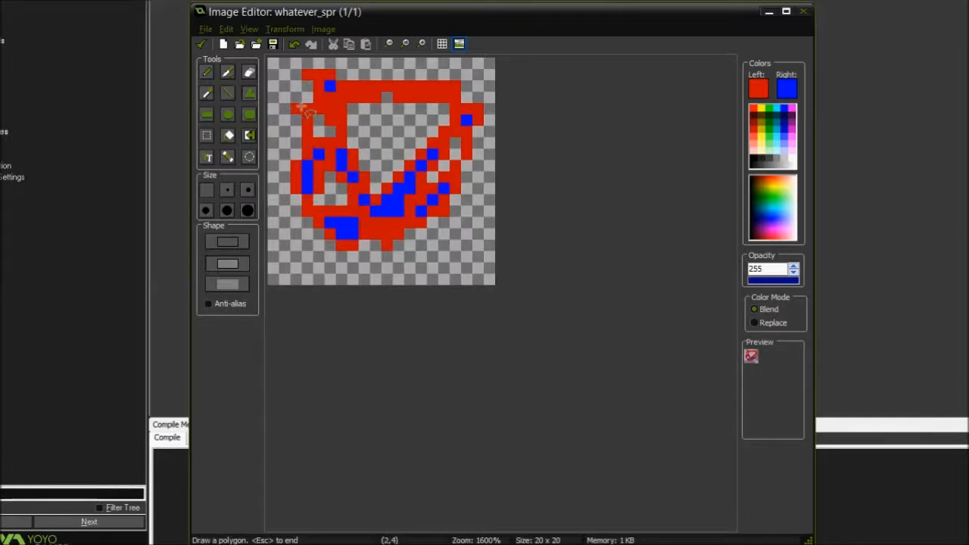
Continue the polygon in the outline-only and solid-fill styles, and erase the whole drawing
{"action": "left_click", "coordinate": [236, 243]}
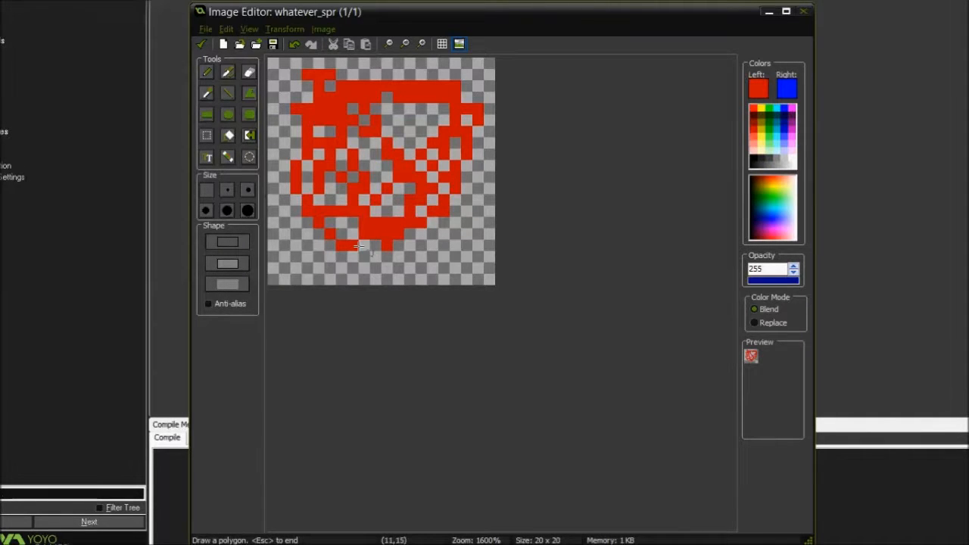
{"action": "left_click", "coordinate": [228, 284]}
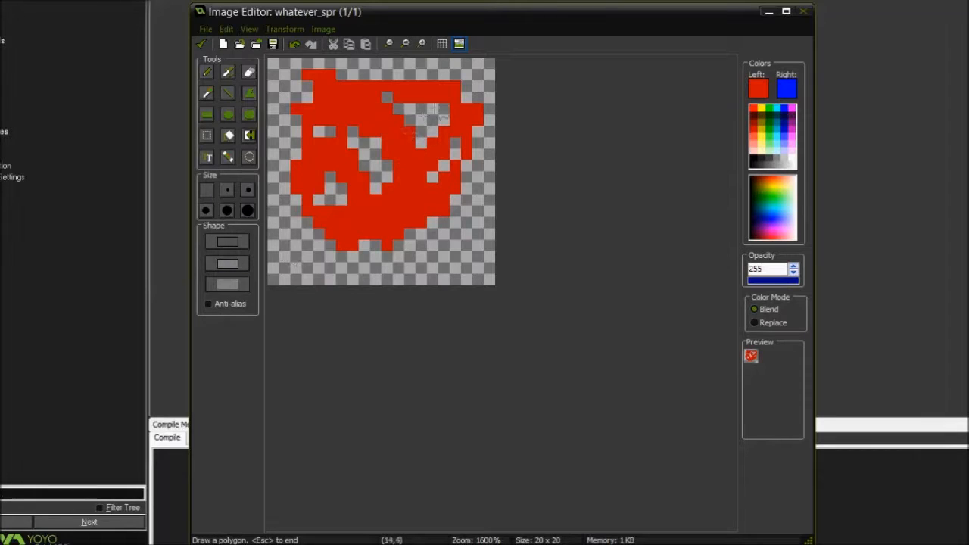
{"action": "left_click", "coordinate": [248, 73]}
{"action": "mouse_move", "coordinate": [360, 145]}
{"action": "left_mouse_down"}
{"action": "mouse_move", "coordinate": [311, 121]}
{"action": "mouse_move", "coordinate": [278, 206]}
{"action": "mouse_move", "coordinate": [512, 164]}
{"action": "left_mouse_up"}
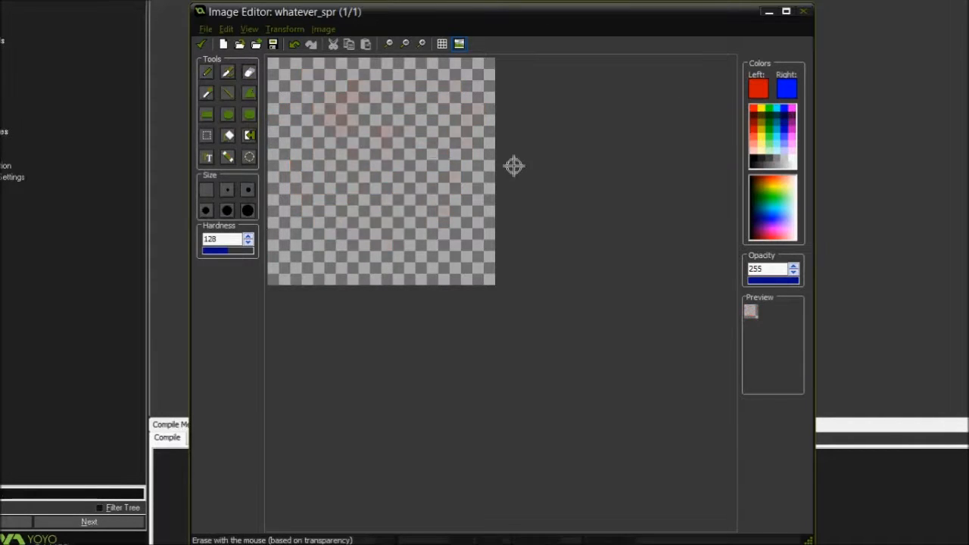
Draw a rectangle, an ellipse below it and a large rounded rectangle over both, with red outlines and blue fills
{"action": "left_click", "coordinate": [205, 116]}
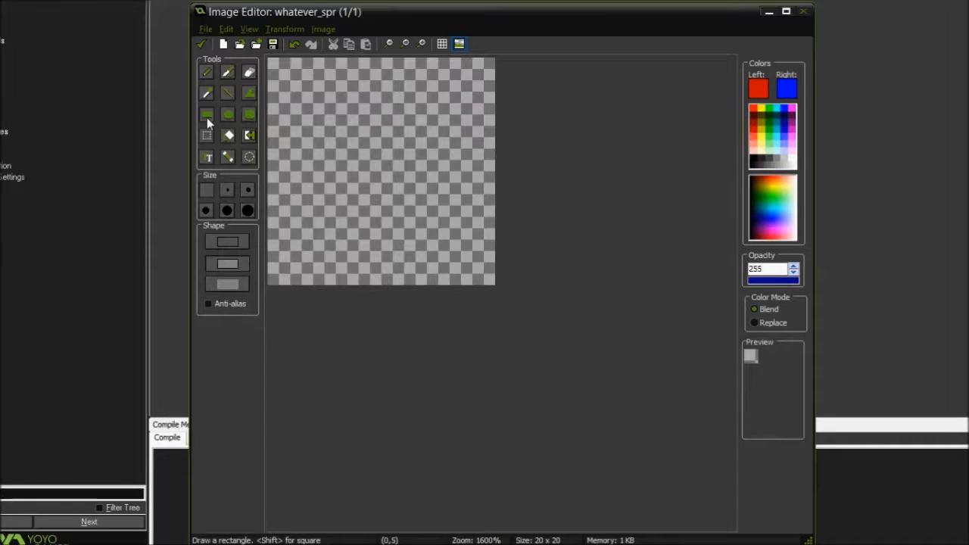
{"action": "left_click_drag", "start_coordinate": [295, 86], "coordinate": [432, 177]}
{"action": "left_click", "coordinate": [225, 118]}
{"action": "left_click_drag", "start_coordinate": [302, 182], "coordinate": [437, 251]}
{"action": "left_click", "coordinate": [248, 116]}
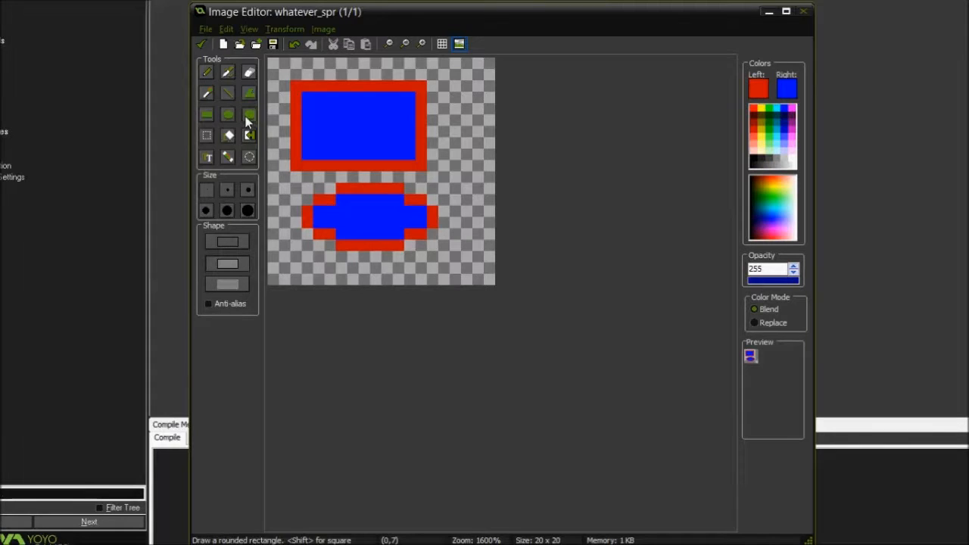
{"action": "left_click_drag", "start_coordinate": [274, 87], "coordinate": [471, 252]}
Erase the rectangle, ellipse and rounded rectangle from the canvas with the largest eraser size
{"action": "left_click", "coordinate": [249, 73]}
{"action": "mouse_move", "coordinate": [383, 104]}
{"action": "left_mouse_down"}
{"action": "mouse_move", "coordinate": [328, 210]}
{"action": "mouse_move", "coordinate": [350, 268]}
{"action": "left_mouse_up"}
{"action": "left_click", "coordinate": [248, 212]}
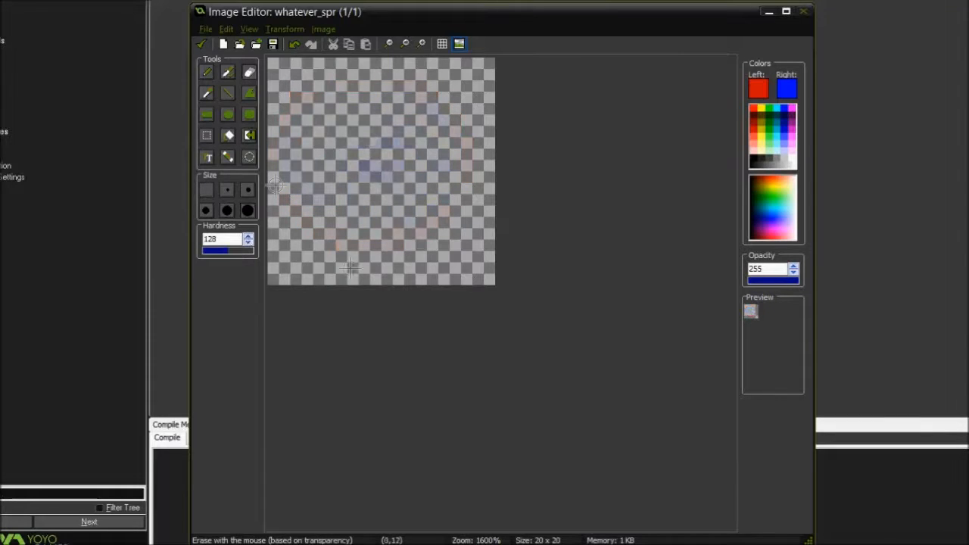
Draw a red-outlined, blue-filled rounded rectangle about 15 x 14 pixels, undoing a wider first attempt
{"action": "left_click", "coordinate": [250, 116]}
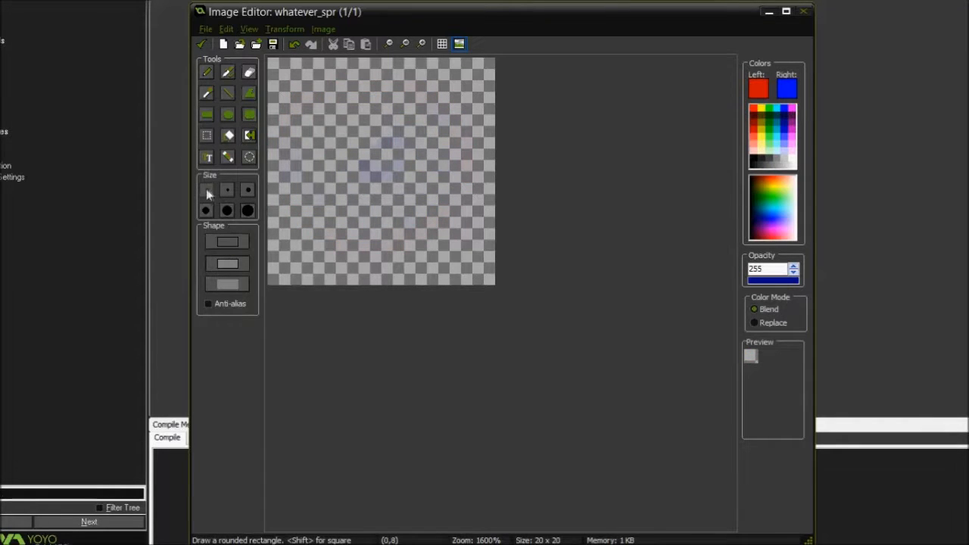
{"action": "left_click_drag", "start_coordinate": [295, 97], "coordinate": [493, 245]}
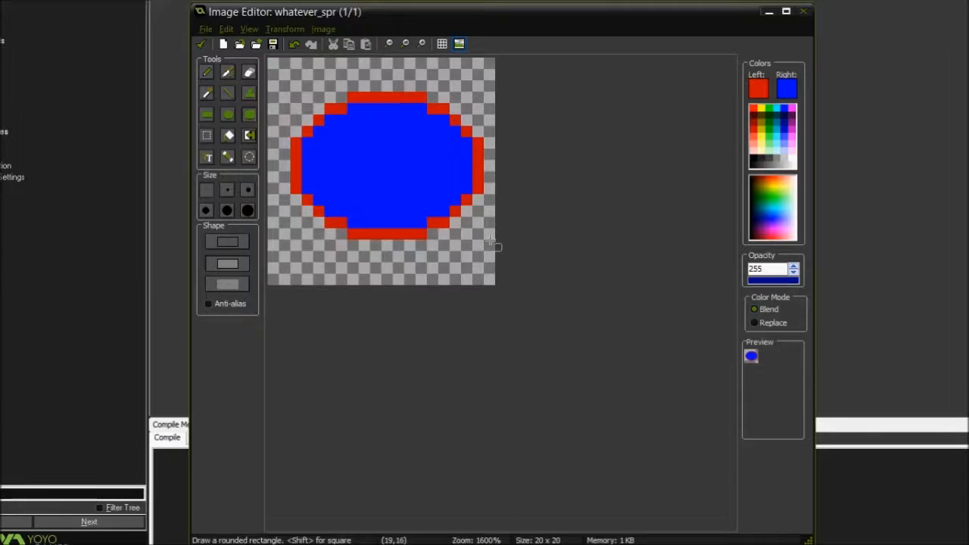
{"action": "key", "text": "ctrl+z"}
{"action": "mouse_move", "coordinate": [291, 92]}
{"action": "left_mouse_down"}
{"action": "mouse_move", "coordinate": [464, 292]}
{"action": "mouse_move", "coordinate": [447, 235]}
{"action": "mouse_move", "coordinate": [462, 251]}
{"action": "left_mouse_up"}
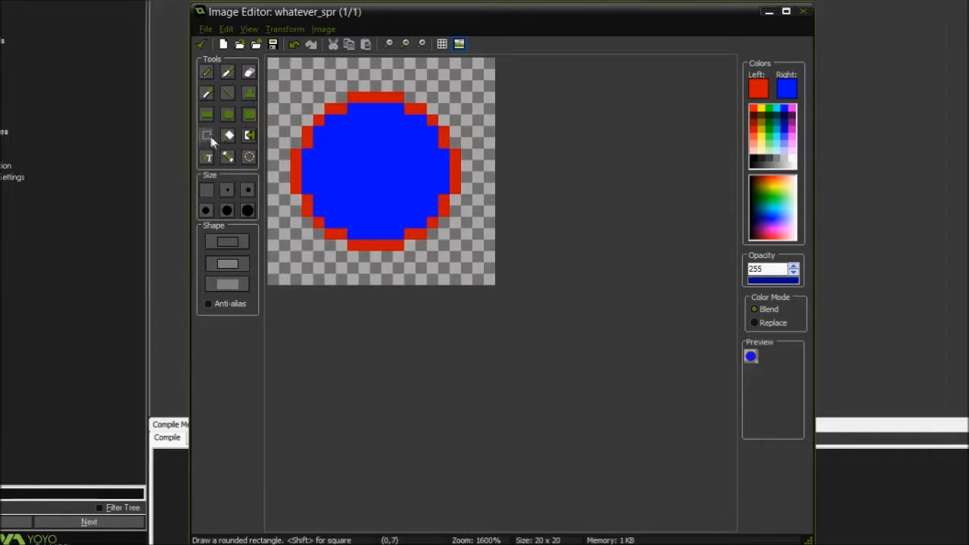
Select a square region around the blue shape and move it one pixel to the right
{"action": "left_click", "coordinate": [209, 138]}
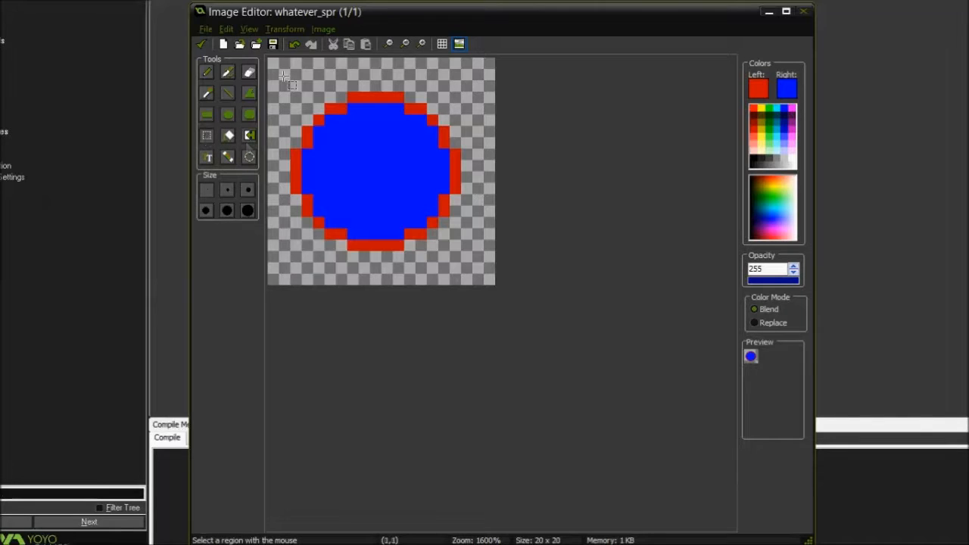
{"action": "left_click_drag", "start_coordinate": [284, 76], "coordinate": [473, 264]}
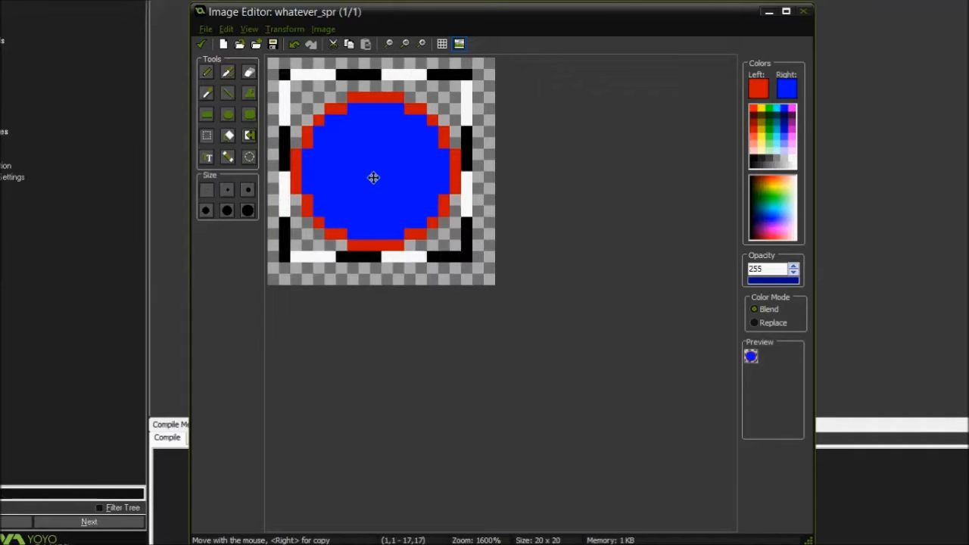
{"action": "left_click_drag", "start_coordinate": [373, 178], "coordinate": [351, 139]}
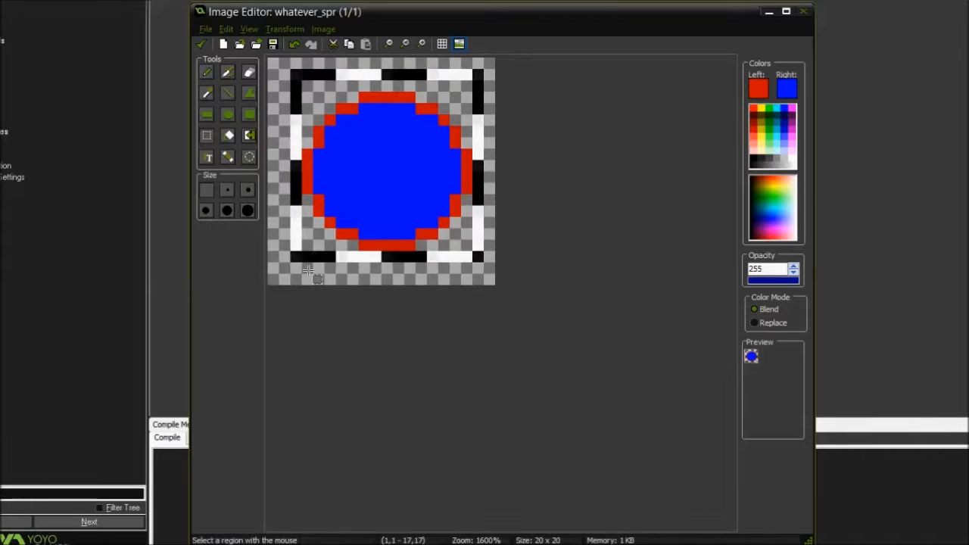
Close the antivirus expiry pop-up and select a rectangular region around the whole blue shape
{"action": "left_click_drag", "start_coordinate": [296, 279], "coordinate": [308, 246]}
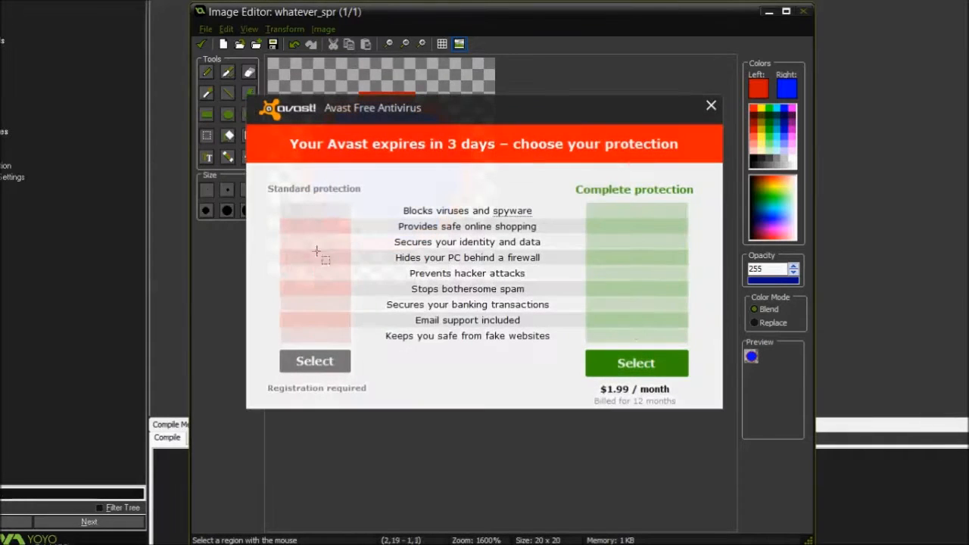
{"action": "left_click", "coordinate": [710, 105]}
{"action": "left_click_drag", "start_coordinate": [292, 237], "coordinate": [460, 108], "text": "ctrl"}
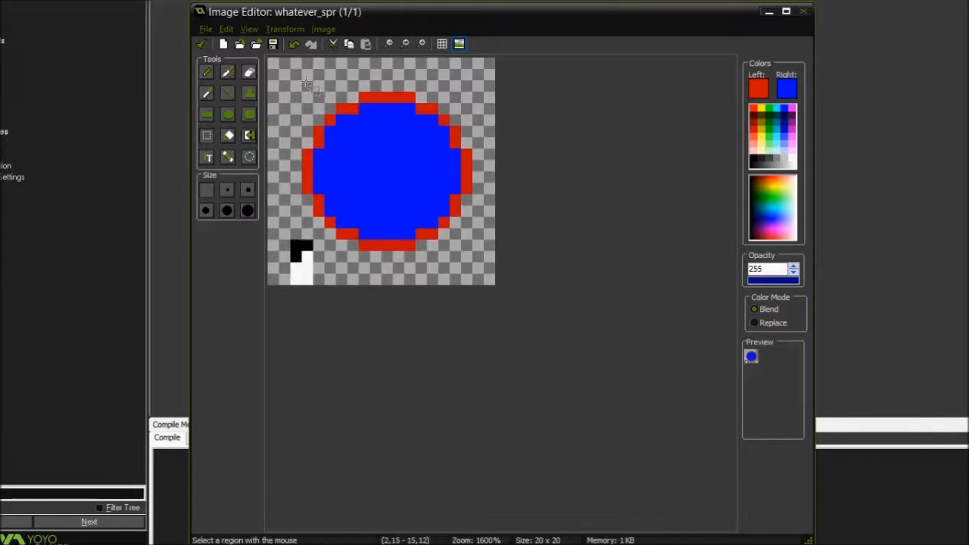
{"action": "left_click_drag", "start_coordinate": [291, 69], "coordinate": [502, 287]}
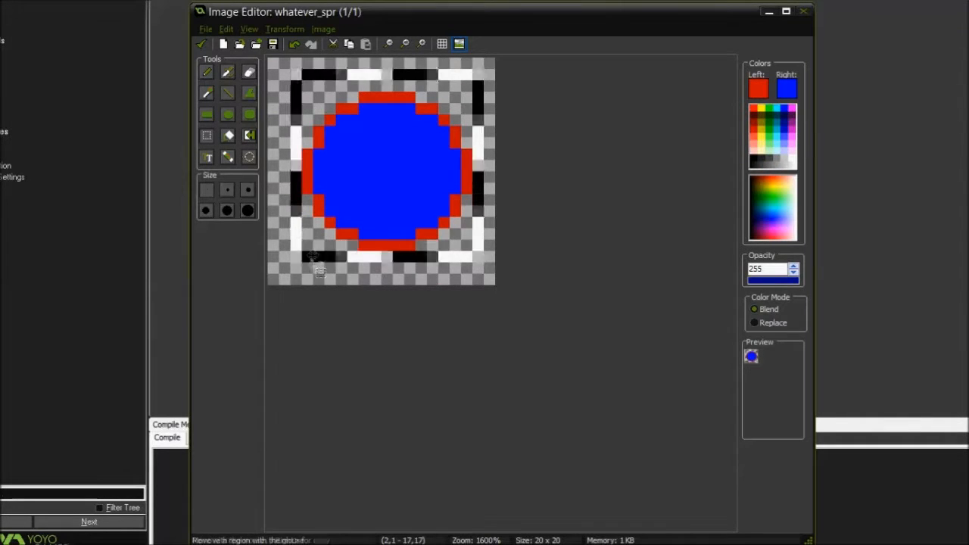
Remove the lower-left part of the selection, add a region back inside the shape, and undo the selection edits
{"action": "left_click_drag", "start_coordinate": [296, 280], "coordinate": [399, 119], "text": "ctrl"}
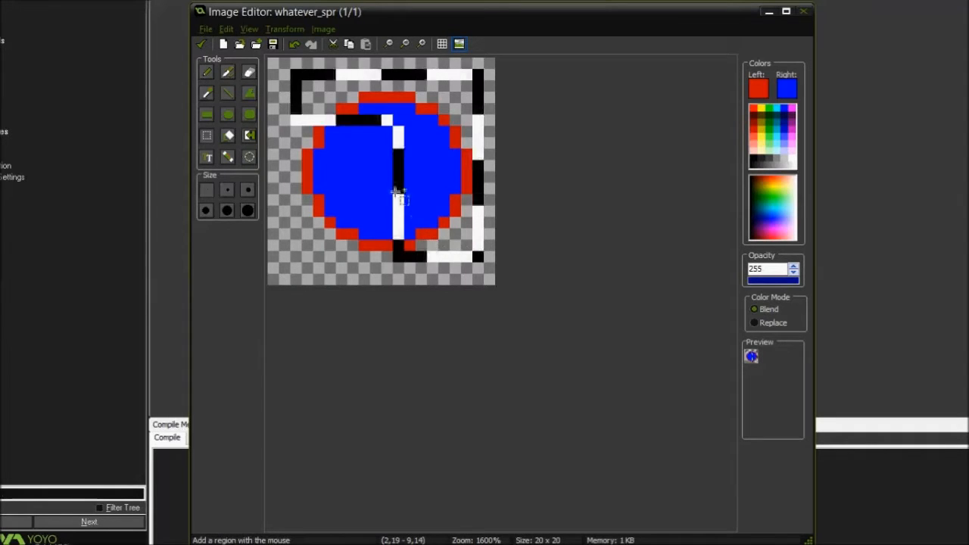
{"action": "left_click_drag", "start_coordinate": [410, 109], "coordinate": [341, 180], "text": "shift"}
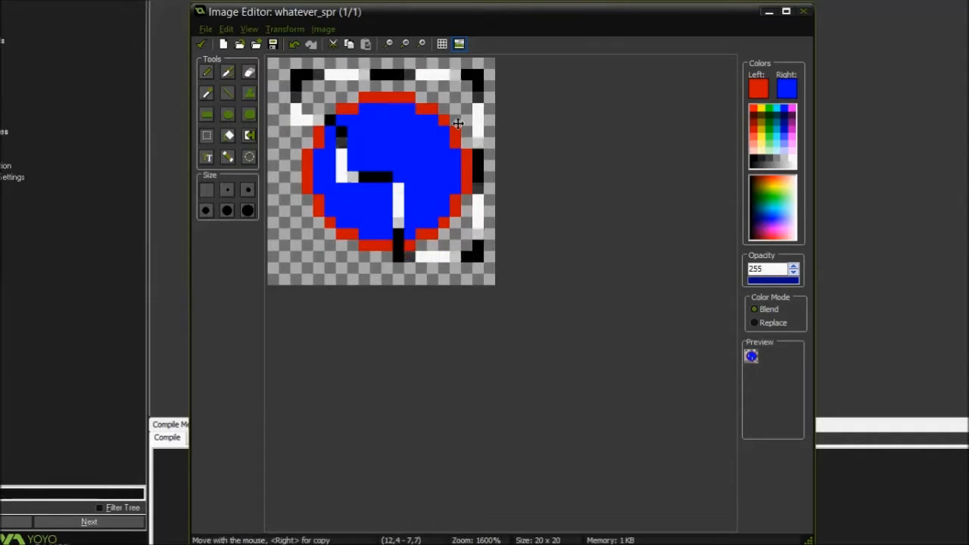
{"action": "mouse_move", "coordinate": [392, 136]}
{"action": "left_mouse_down"}
{"action": "mouse_move", "coordinate": [472, 137]}
{"action": "mouse_move", "coordinate": [310, 130]}
{"action": "mouse_move", "coordinate": [407, 106]}
{"action": "mouse_move", "coordinate": [412, 151]}
{"action": "mouse_move", "coordinate": [384, 135]}
{"action": "mouse_move", "coordinate": [389, 145]}
{"action": "left_mouse_up"}
{"action": "left_click", "coordinate": [294, 46]}
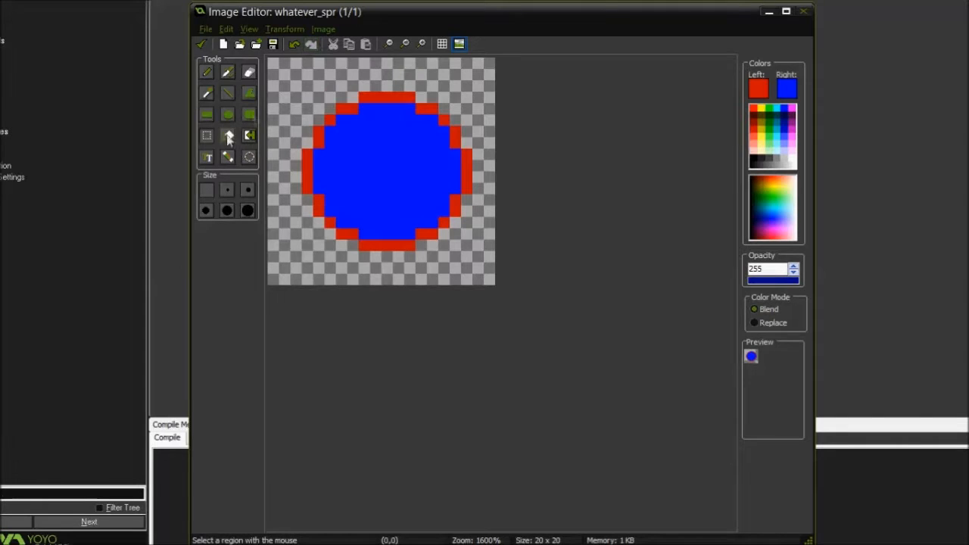
Select a rectangular region over most of the blue shape and clear the selection by switching tools
{"action": "left_click_drag", "start_coordinate": [313, 68], "coordinate": [484, 228]}
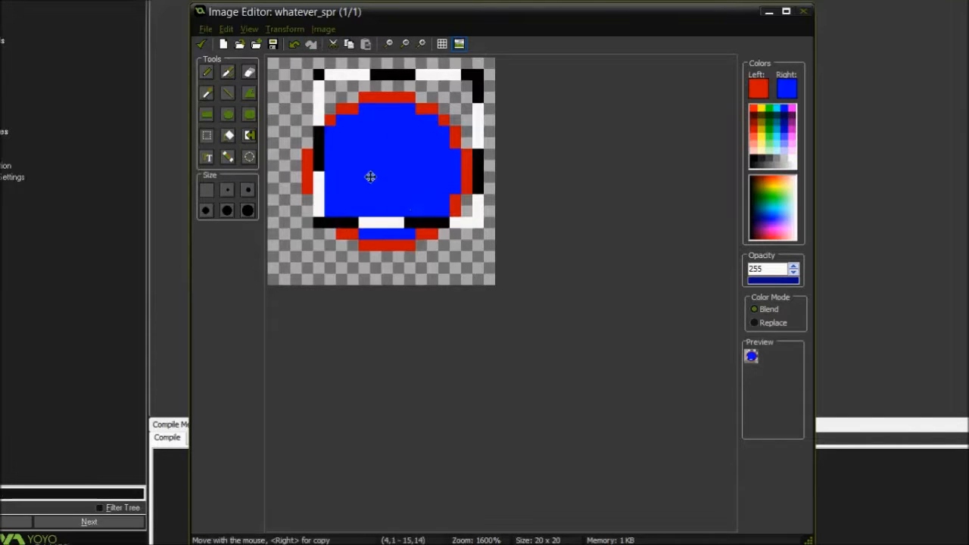
{"action": "left_click", "coordinate": [207, 114]}
{"action": "left_click", "coordinate": [207, 136]}
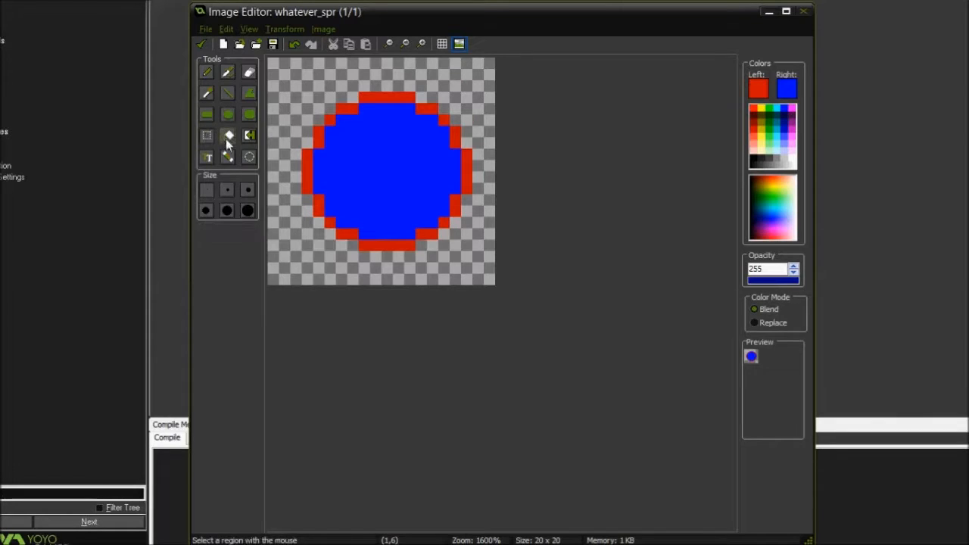
Flood fill the shape's blue interior and the surrounding transparent background with the left red color
{"action": "left_click", "coordinate": [227, 138]}
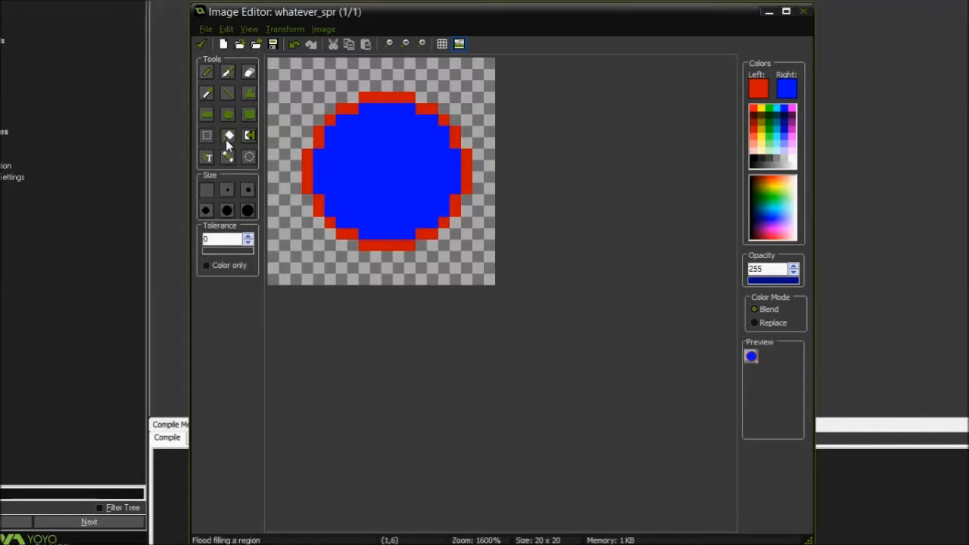
{"action": "left_click", "coordinate": [364, 154]}
{"action": "left_click", "coordinate": [304, 82]}
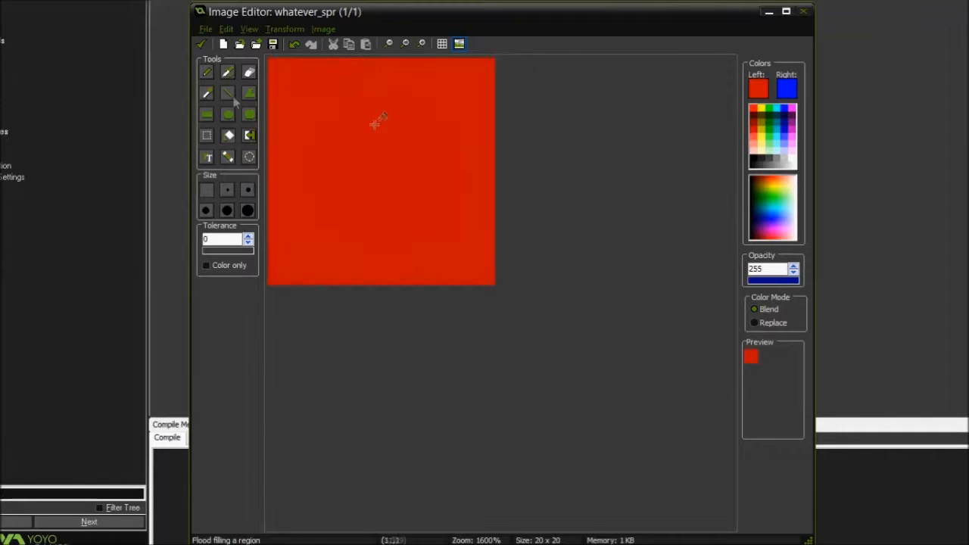
Flood fill the entire canvas with blue and again with red, and undo the fills back to the transparent background
{"action": "right_click", "coordinate": [405, 151]}
{"action": "left_click", "coordinate": [357, 136]}
{"action": "left_click", "coordinate": [294, 46]}
{"action": "left_click", "coordinate": [294, 46]}
{"action": "left_click", "coordinate": [295, 45]}
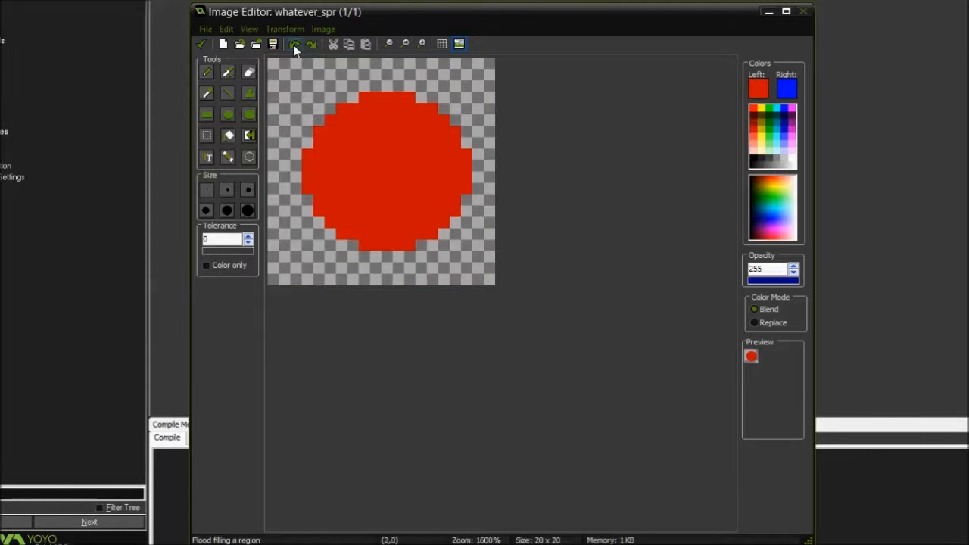
Undo the last fill, try the color-change tool to turn the red outline blue and the blue interior red, and undo each change
{"action": "left_click", "coordinate": [294, 45]}
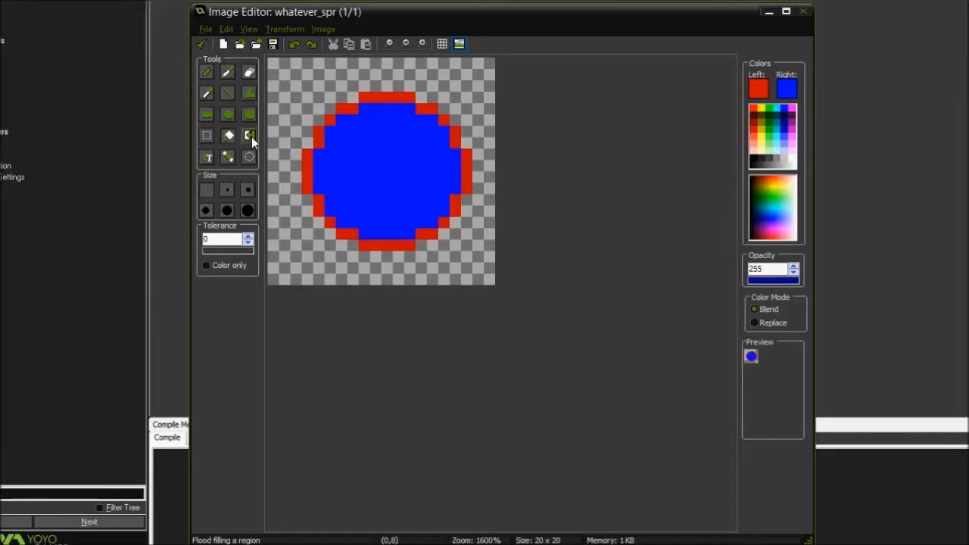
{"action": "left_click", "coordinate": [250, 136]}
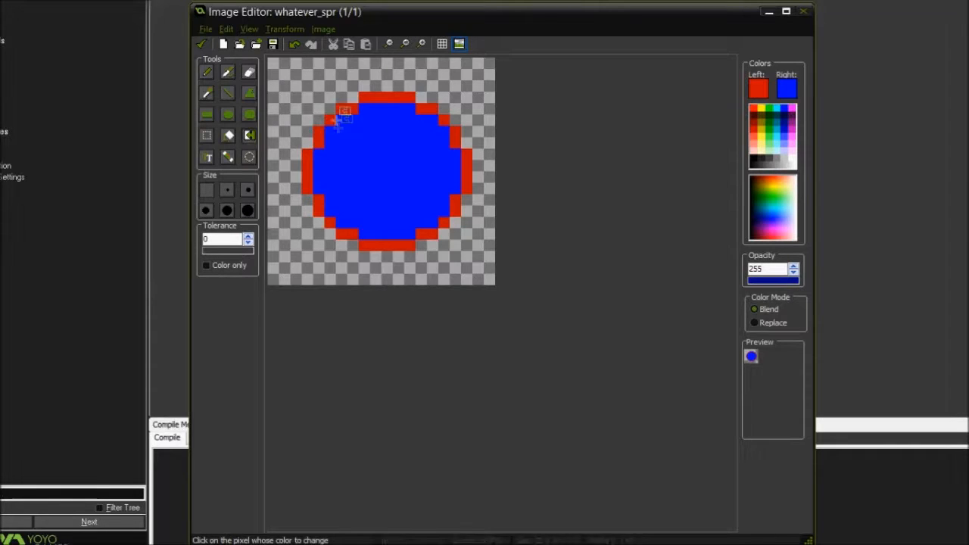
{"action": "left_click", "coordinate": [334, 119]}
{"action": "left_click", "coordinate": [331, 135]}
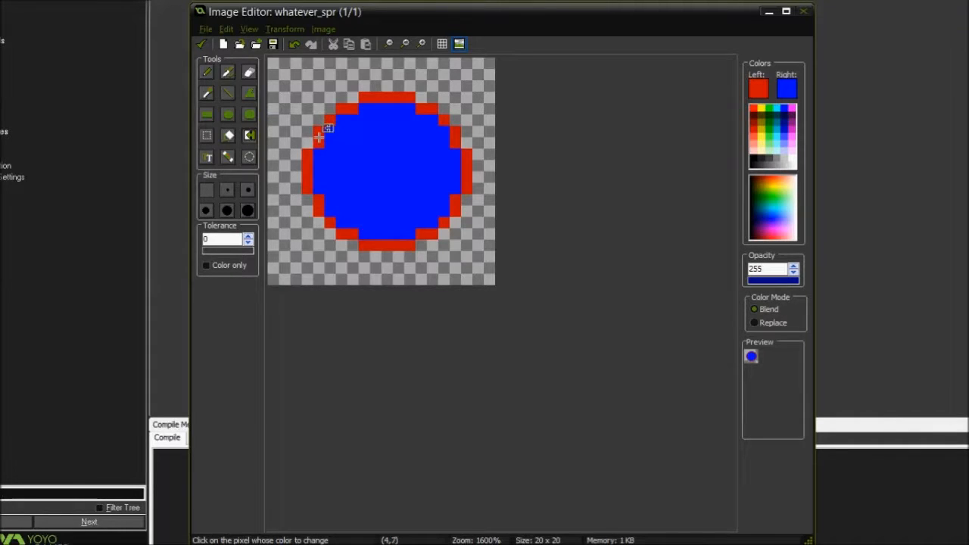
{"action": "right_click", "coordinate": [318, 137]}
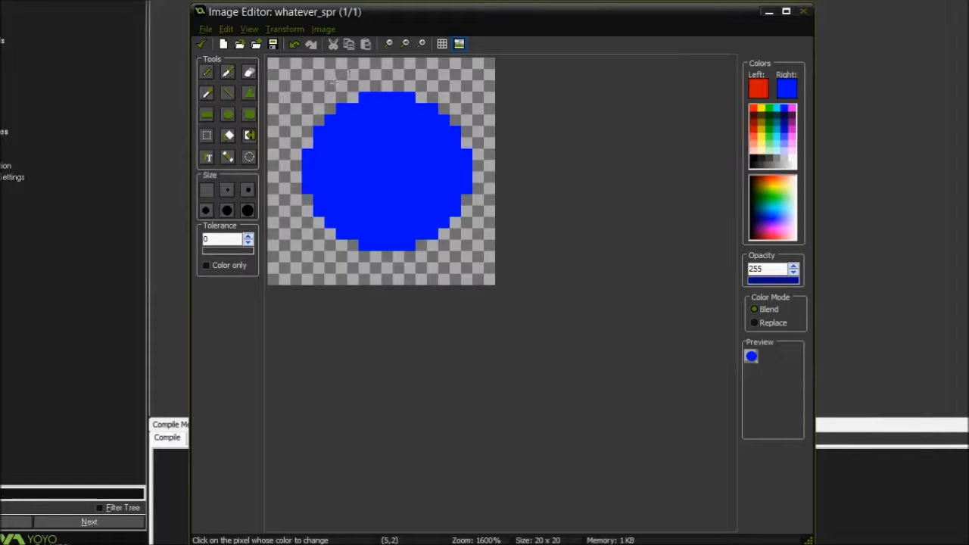
{"action": "key", "text": "ctrl+z"}
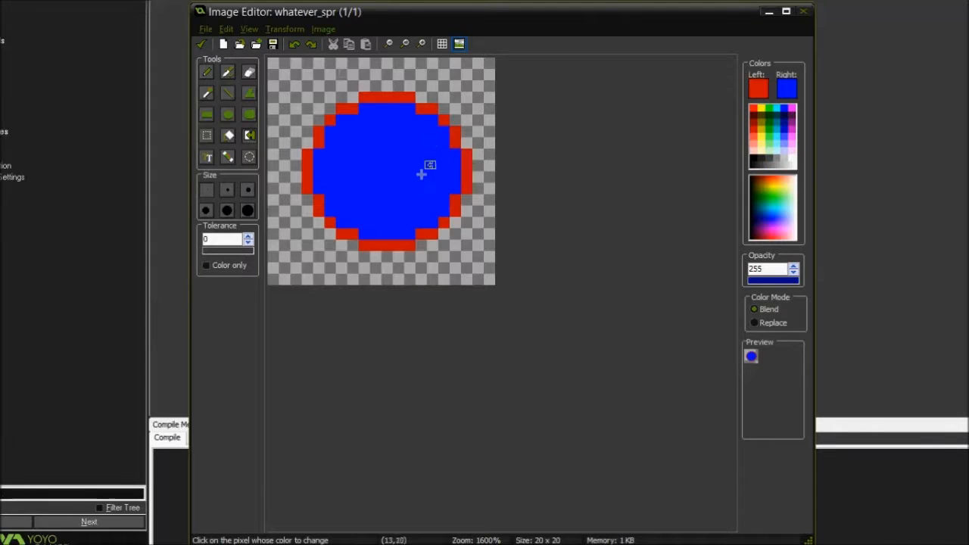
{"action": "left_click", "coordinate": [382, 149]}
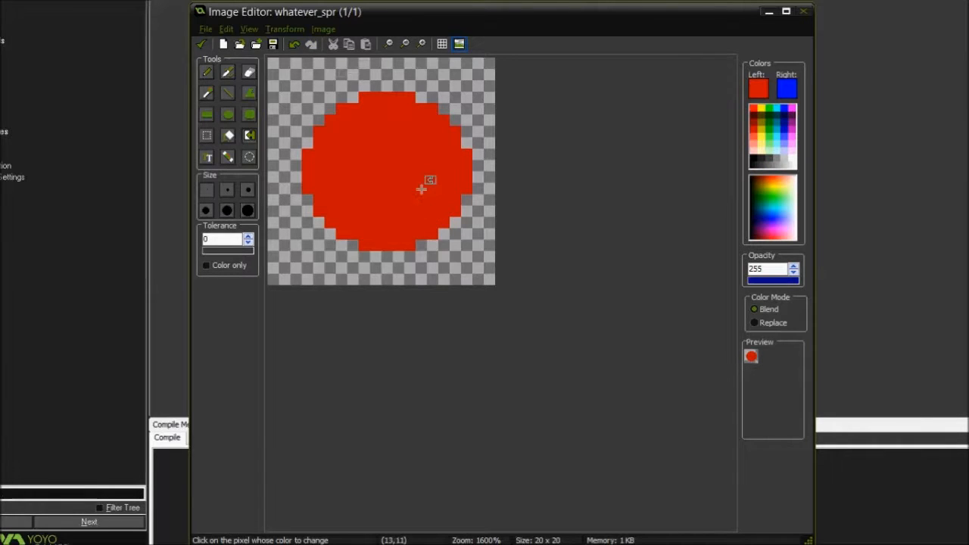
{"action": "key", "text": "ctrl+z"}
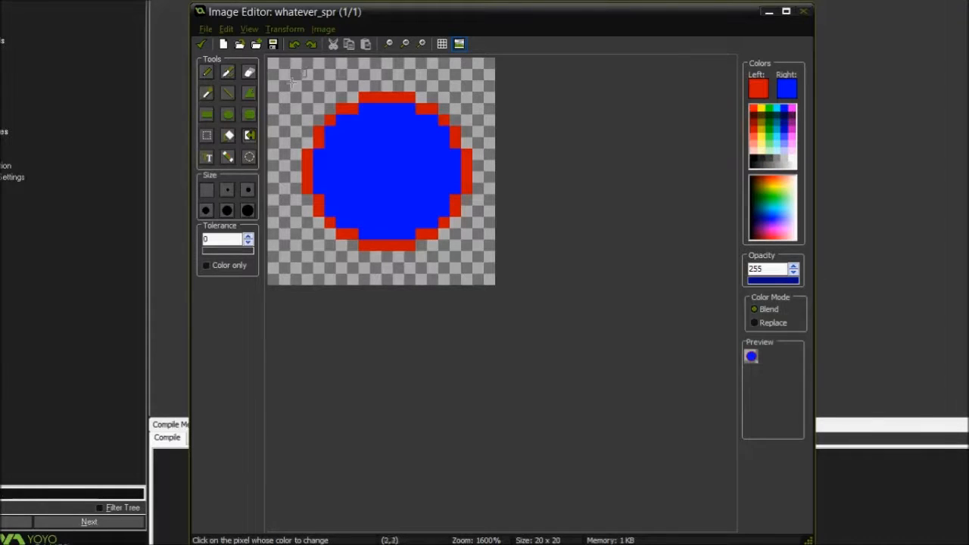
Erase the entire blue and red shape from the canvas, using the largest eraser size
{"action": "left_click", "coordinate": [249, 74]}
{"action": "mouse_move", "coordinate": [371, 146]}
{"action": "left_mouse_down"}
{"action": "mouse_move", "coordinate": [420, 218]}
{"action": "mouse_move", "coordinate": [332, 156]}
{"action": "left_mouse_up"}
{"action": "left_click", "coordinate": [245, 210]}
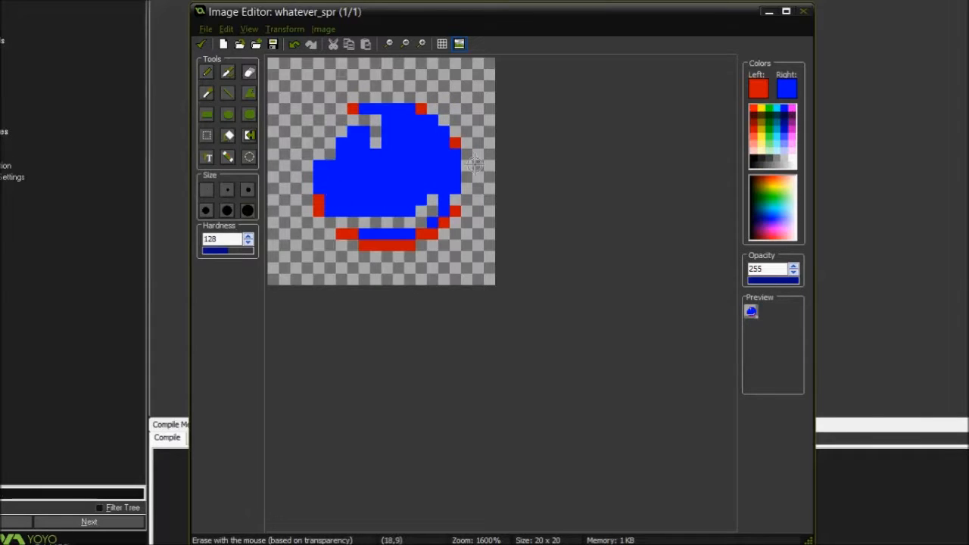
{"action": "left_click_drag", "start_coordinate": [473, 164], "coordinate": [296, 221]}
Add red text beginning with "Hell" to the empty canvas and shift it toward the canvas's lower left
{"action": "left_click", "coordinate": [208, 156]}
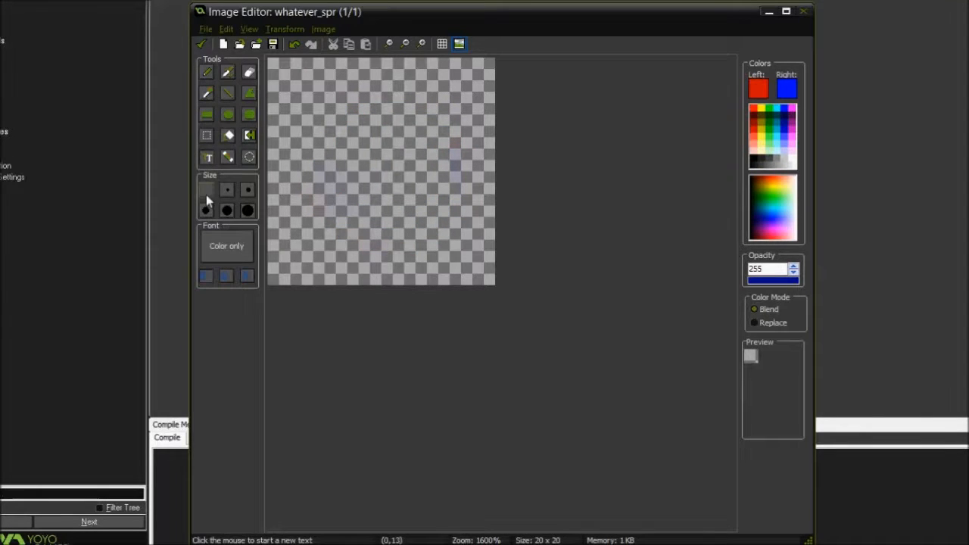
{"action": "left_click", "coordinate": [338, 154]}
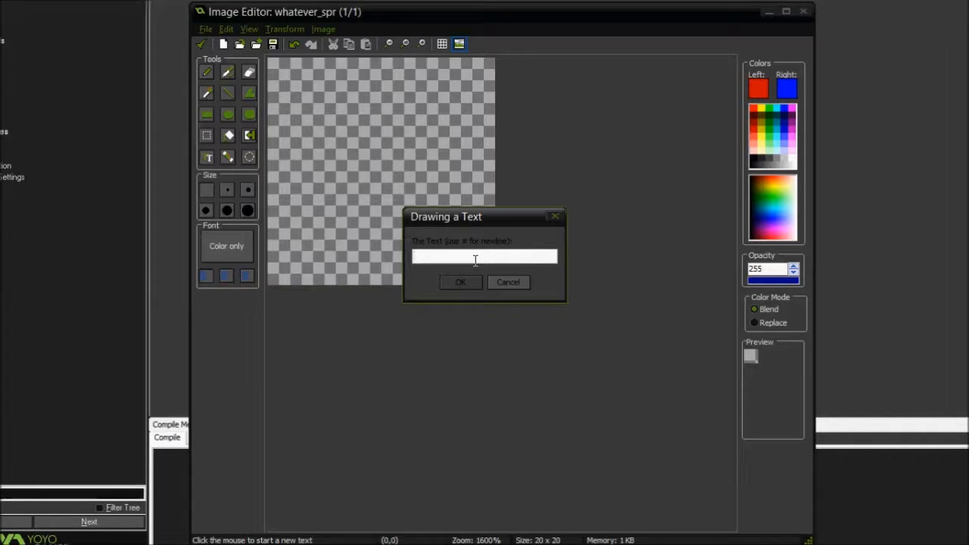
{"action": "key", "text": "Return"}
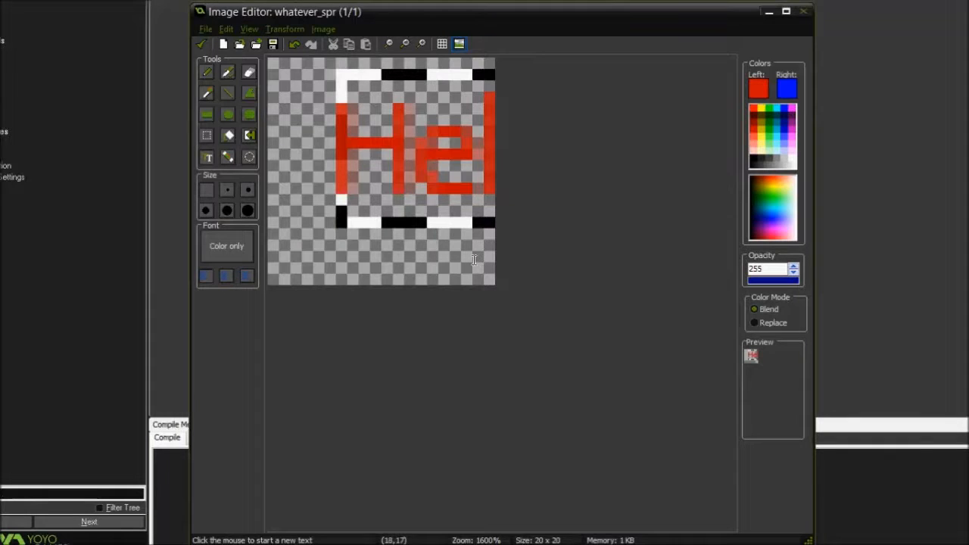
{"action": "left_click_drag", "start_coordinate": [444, 143], "coordinate": [405, 154]}
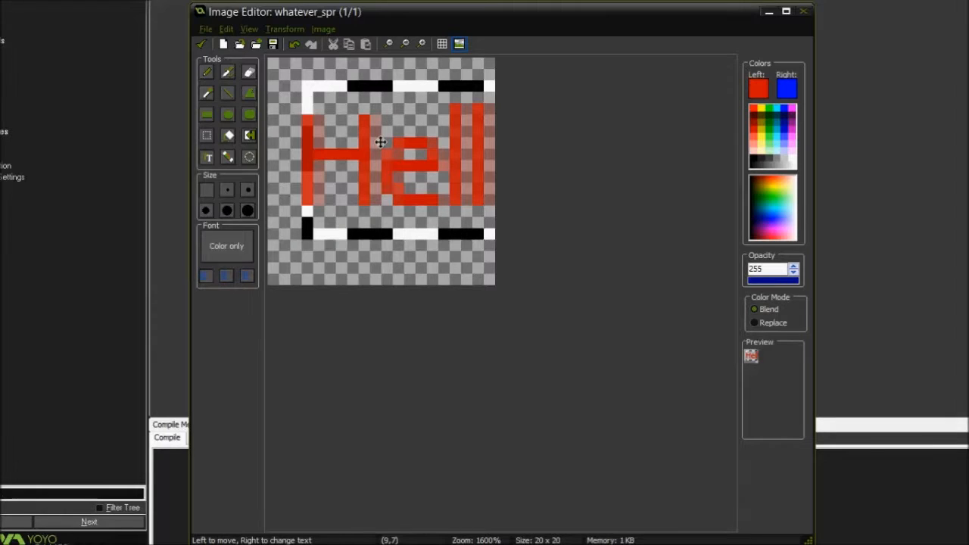
Examine the text at a smaller zoom, return the view to 1200%, and undo the text
{"action": "left_click", "coordinate": [388, 44]}
{"action": "left_click", "coordinate": [389, 44]}
{"action": "left_click", "coordinate": [388, 44]}
{"action": "left_click", "coordinate": [388, 44]}
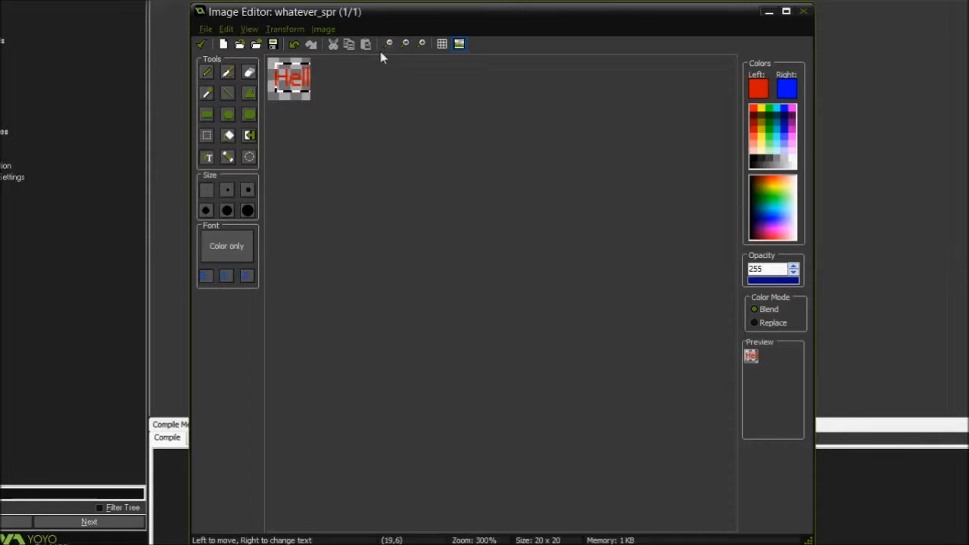
{"action": "left_click", "coordinate": [422, 44]}
{"action": "left_click", "coordinate": [422, 43]}
{"action": "left_click", "coordinate": [421, 44]}
{"action": "left_click", "coordinate": [422, 44]}
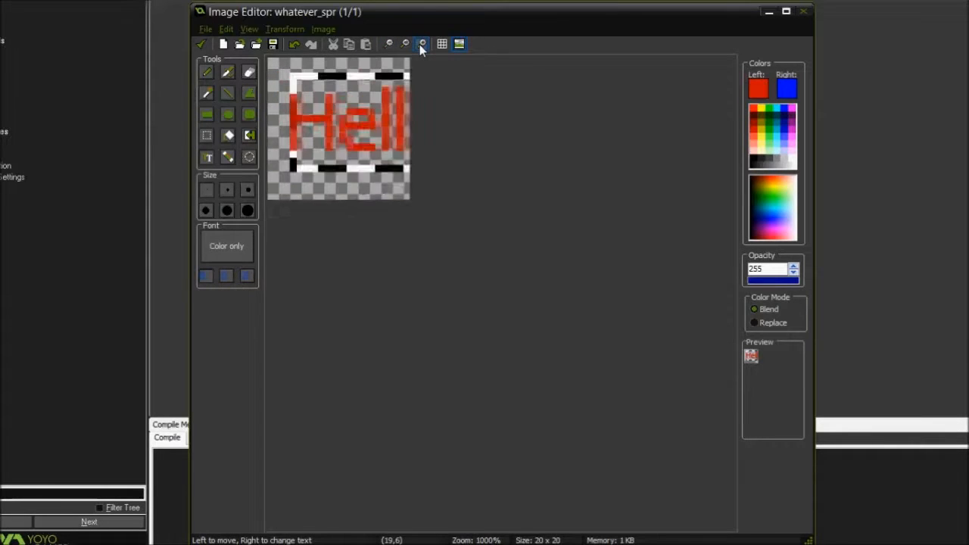
{"action": "left_click", "coordinate": [421, 44]}
{"action": "key", "text": "ctrl+z"}
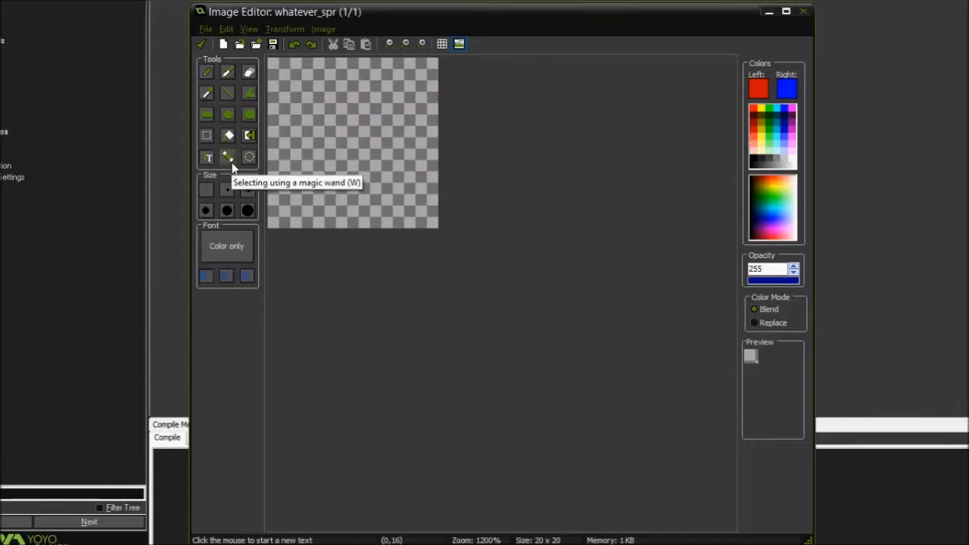
Undo a trial thick-outlined ellipse and draw a blue circle about 12 x 12 pixels with the thinnest red outline
{"action": "left_click", "coordinate": [228, 113]}
{"action": "left_click_drag", "start_coordinate": [286, 61], "coordinate": [409, 204]}
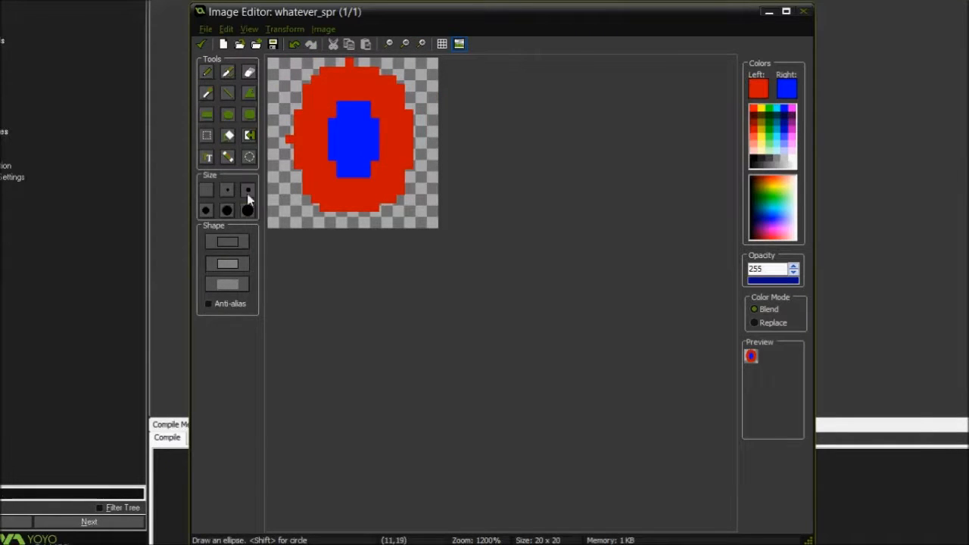
{"action": "key", "text": "ctrl+z"}
{"action": "left_click", "coordinate": [208, 191]}
{"action": "left_click_drag", "start_coordinate": [308, 99], "coordinate": [406, 198]}
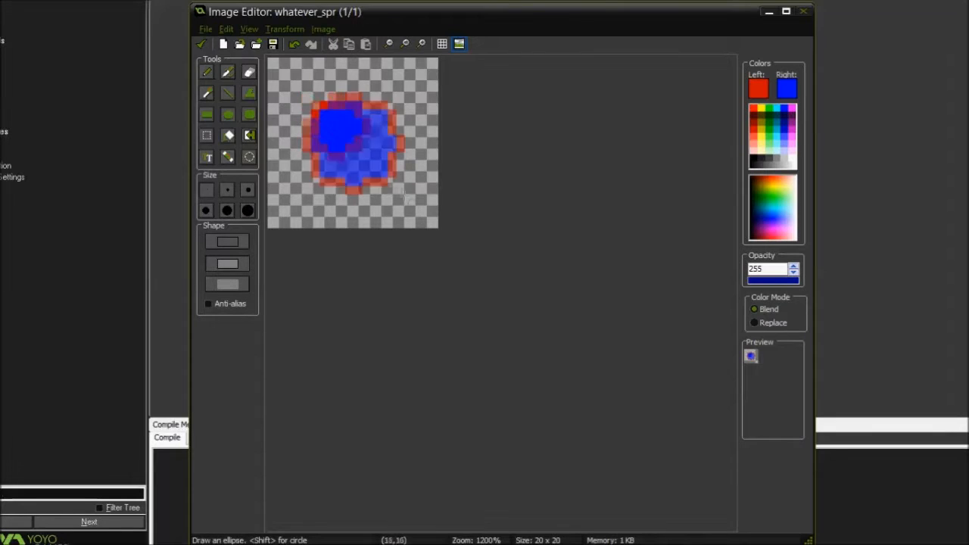
Select the circle's blue interior with the magic wand, try moving it, and undo the selection
{"action": "left_click", "coordinate": [228, 158]}
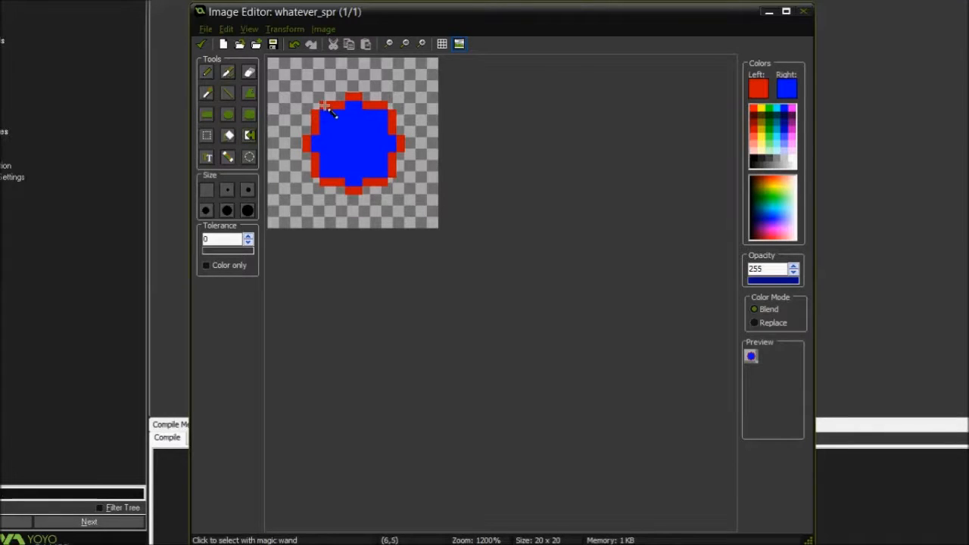
{"action": "left_click", "coordinate": [353, 136]}
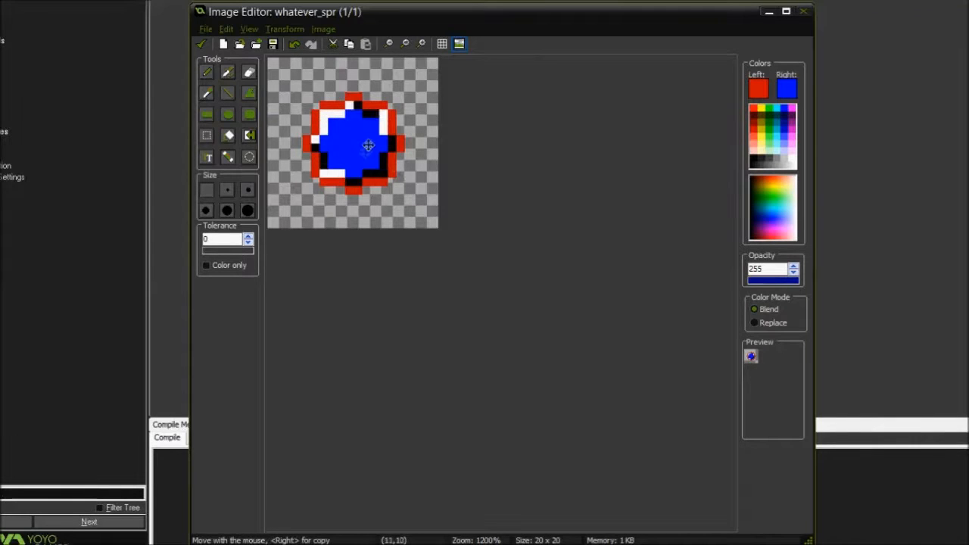
{"action": "mouse_move", "coordinate": [368, 145]}
{"action": "left_mouse_down"}
{"action": "mouse_move", "coordinate": [438, 208]}
{"action": "mouse_move", "coordinate": [368, 132]}
{"action": "left_mouse_up"}
{"action": "key", "text": "ctrl+z"}
Build a magic wand selection from the red outline segments along the circle's upper right, right side and bottom
{"action": "left_click", "coordinate": [354, 98]}
{"action": "left_click", "coordinate": [370, 104]}
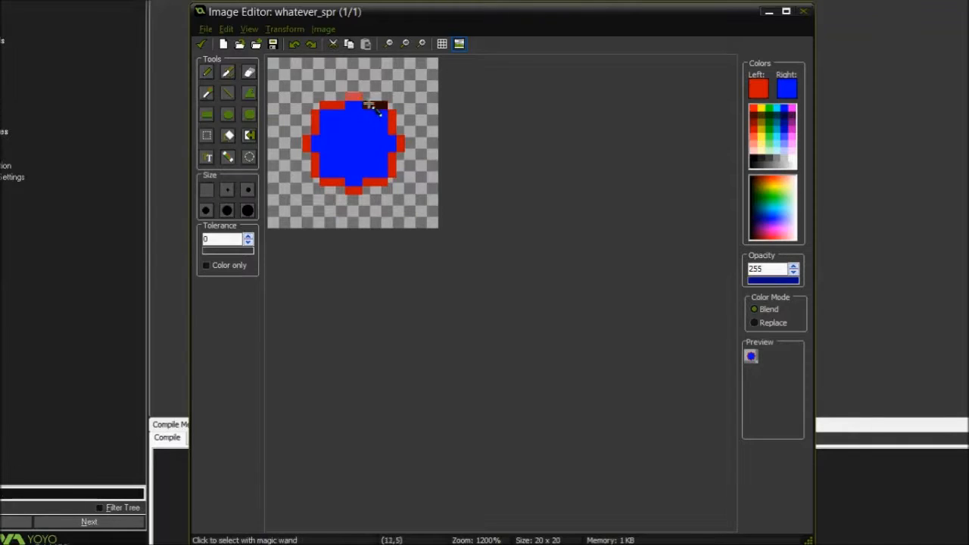
{"action": "left_click", "coordinate": [392, 121], "text": "shift"}
{"action": "left_click", "coordinate": [400, 142], "text": "shift"}
{"action": "left_click", "coordinate": [393, 160], "text": "shift"}
{"action": "left_click", "coordinate": [379, 180], "text": "shift"}
{"action": "left_click", "coordinate": [348, 189], "text": "shift"}
{"action": "left_click", "coordinate": [330, 181], "text": "shift"}
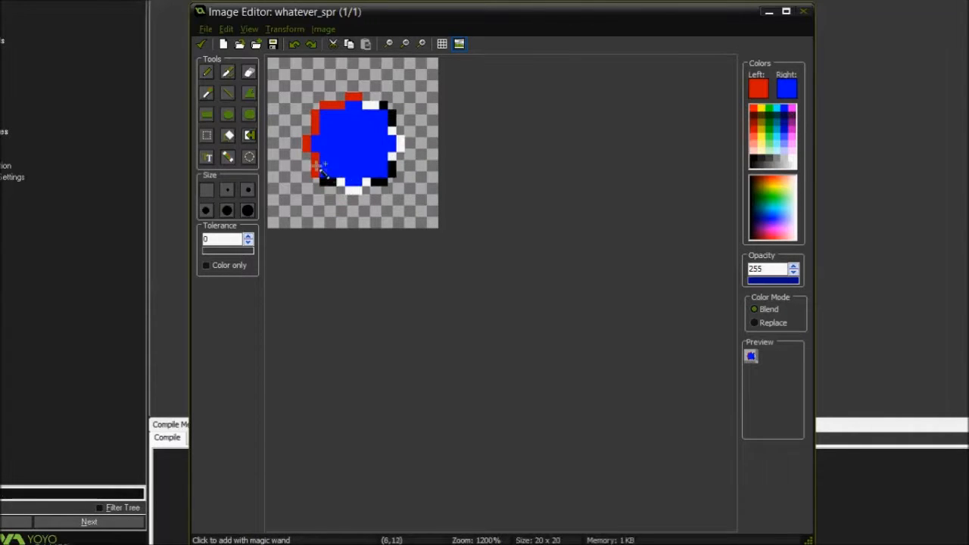
Remove the red outline segments from the magic wand selection one after another until nothing is selected
{"action": "left_click", "coordinate": [329, 180], "text": "ctrl"}
{"action": "left_click", "coordinate": [347, 189], "text": "ctrl"}
{"action": "left_click", "coordinate": [379, 179], "text": "ctrl"}
{"action": "left_click", "coordinate": [393, 157], "text": "ctrl"}
{"action": "left_click", "coordinate": [391, 114], "text": "ctrl"}
{"action": "left_click", "coordinate": [400, 144], "text": "ctrl"}
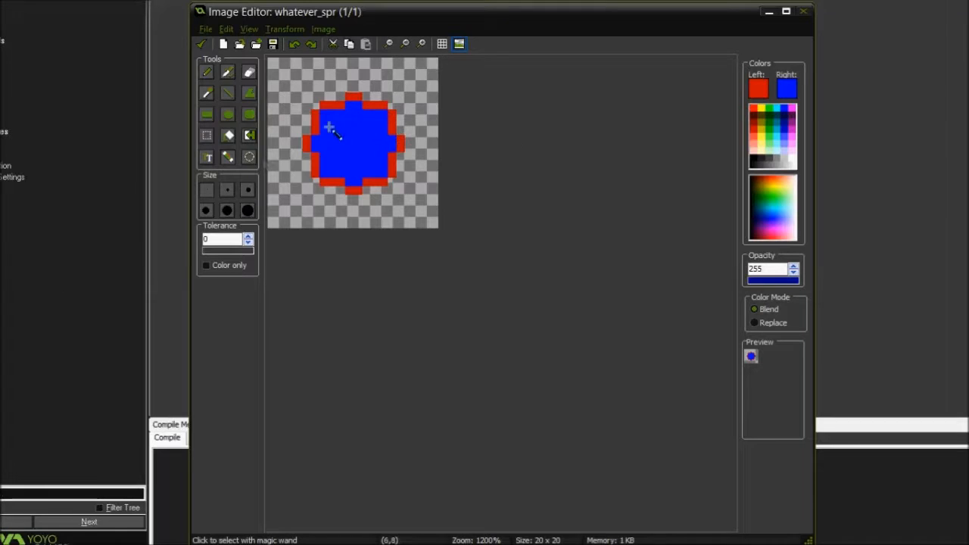
Spray a selection around the whole circle and reduce the selected area to the circle's upper-left part
{"action": "left_click", "coordinate": [249, 159]}
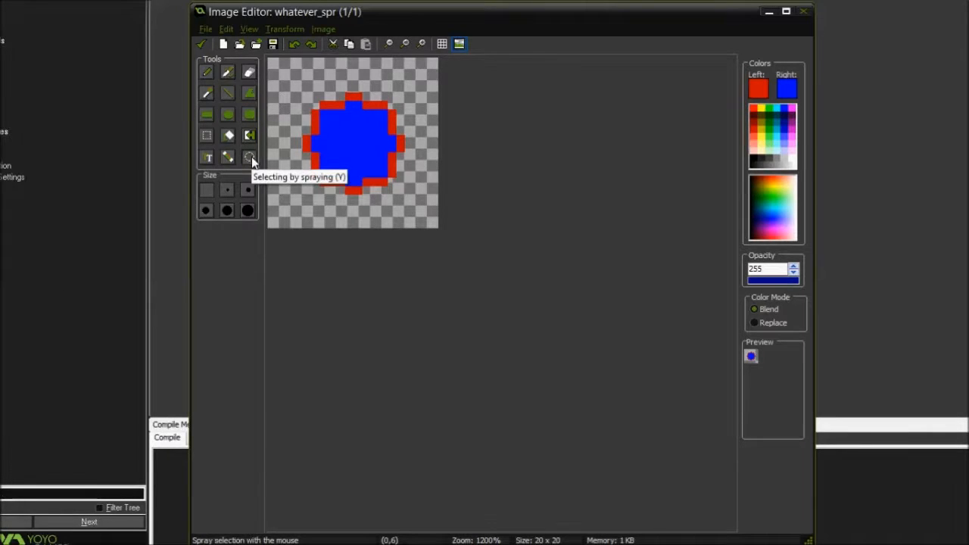
{"action": "mouse_move", "coordinate": [338, 118]}
{"action": "left_mouse_down"}
{"action": "mouse_move", "coordinate": [306, 87]}
{"action": "mouse_move", "coordinate": [420, 143]}
{"action": "mouse_move", "coordinate": [356, 114]}
{"action": "mouse_move", "coordinate": [363, 125]}
{"action": "mouse_move", "coordinate": [306, 156]}
{"action": "mouse_move", "coordinate": [370, 139]}
{"action": "mouse_move", "coordinate": [355, 201]}
{"action": "mouse_move", "coordinate": [390, 206]}
{"action": "left_mouse_up"}
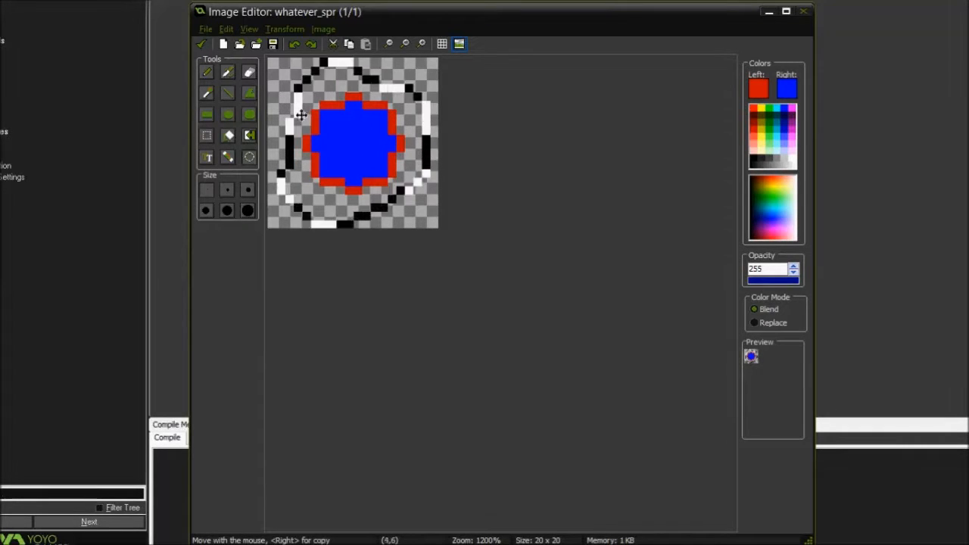
{"action": "mouse_move", "coordinate": [287, 88]}
{"action": "left_mouse_down", "text": "ctrl"}
{"action": "mouse_move", "coordinate": [289, 144]}
{"action": "mouse_move", "coordinate": [333, 90]}
{"action": "mouse_move", "coordinate": [348, 190]}
{"action": "mouse_move", "coordinate": [394, 152]}
{"action": "mouse_move", "coordinate": [303, 68]}
{"action": "mouse_move", "coordinate": [384, 20]}
{"action": "mouse_move", "coordinate": [246, 224]}
{"action": "mouse_move", "coordinate": [299, 185]}
{"action": "mouse_move", "coordinate": [321, 281]}
{"action": "mouse_move", "coordinate": [472, 96]}
{"action": "mouse_move", "coordinate": [352, 248]}
{"action": "mouse_move", "coordinate": [389, 127]}
{"action": "left_mouse_up", "text": "ctrl"}
{"action": "mouse_move", "coordinate": [312, 115]}
{"action": "left_mouse_down", "text": "shift"}
{"action": "mouse_move", "coordinate": [366, 106]}
{"action": "mouse_move", "coordinate": [324, 138]}
{"action": "mouse_move", "coordinate": [327, 130]}
{"action": "left_mouse_up", "text": "shift"}
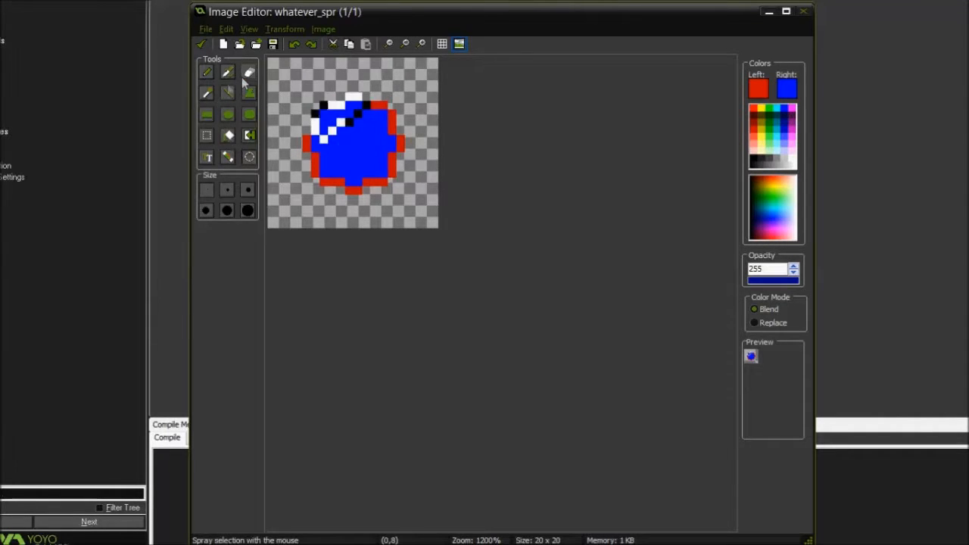
Add small rectangular regions in the middle of the blue interior to the existing selection
{"action": "left_click", "coordinate": [207, 135]}
{"action": "left_click", "coordinate": [340, 150], "text": "shift"}
{"action": "left_click", "coordinate": [350, 140], "text": "shift"}
{"action": "left_click", "coordinate": [366, 142], "text": "shift"}
{"action": "mouse_move", "coordinate": [350, 150]}
{"action": "left_mouse_down", "text": "shift"}
{"action": "mouse_move", "coordinate": [365, 161]}
{"action": "mouse_move", "coordinate": [384, 157]}
{"action": "left_mouse_up", "text": "shift"}
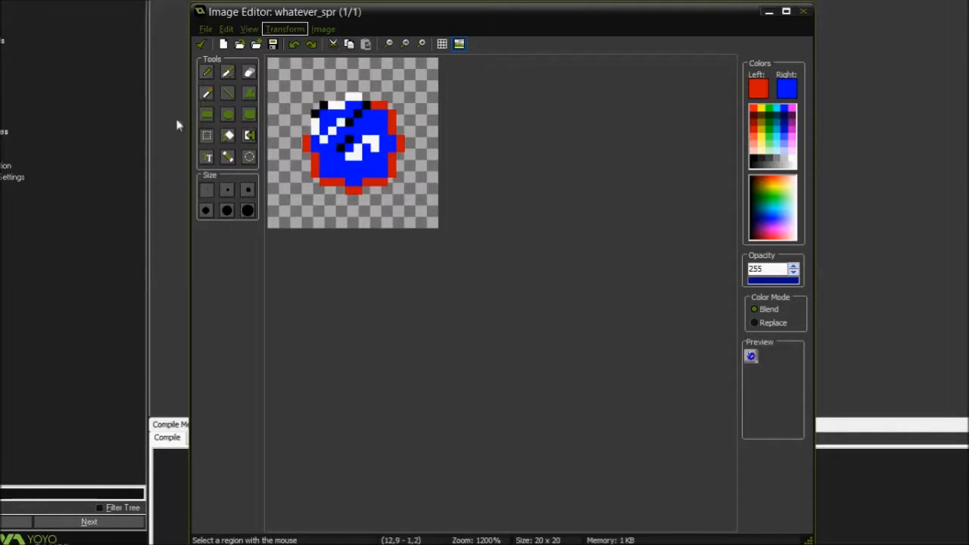
Clear the selection by switching tools and erase the whole circle from the canvas
{"action": "left_click", "coordinate": [206, 92]}
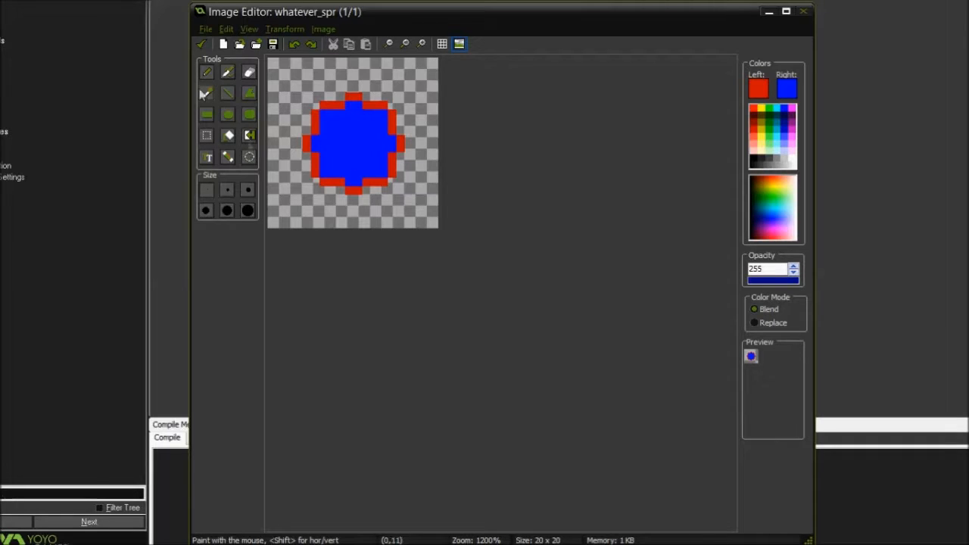
{"action": "left_click", "coordinate": [250, 72]}
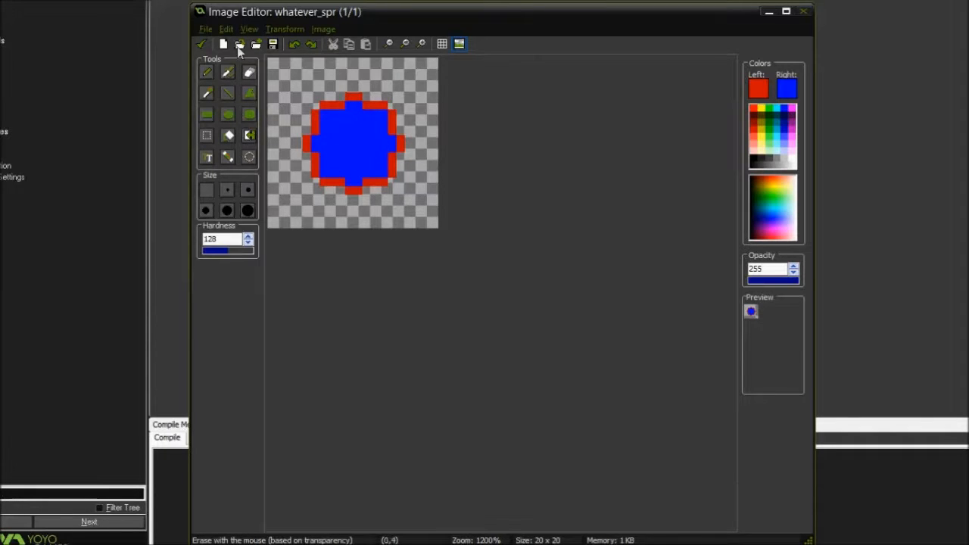
{"action": "left_click_drag", "start_coordinate": [336, 147], "coordinate": [382, 109]}
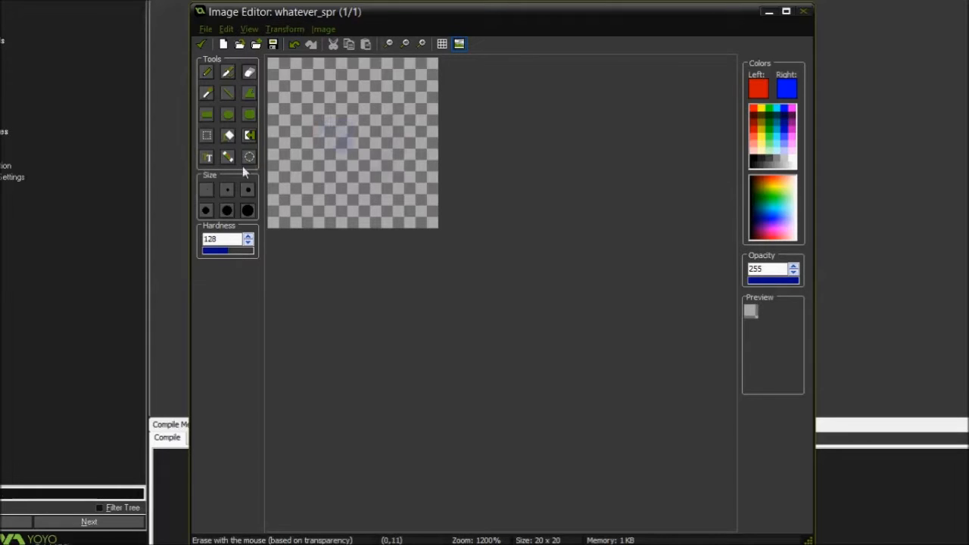
Set the left color to black and the right color to red, and paint four large black dots across the canvas
{"action": "left_click", "coordinate": [207, 73]}
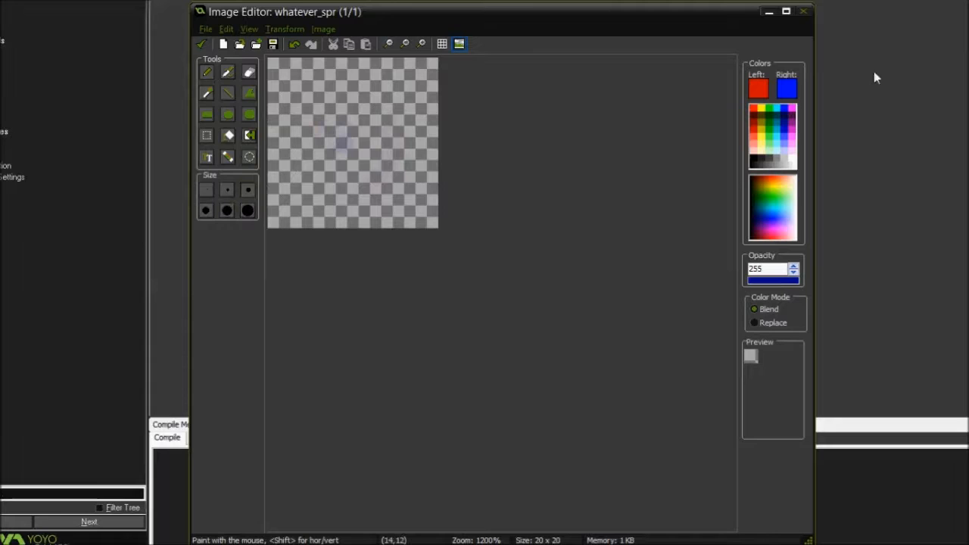
{"action": "left_click", "coordinate": [758, 155]}
{"action": "right_click", "coordinate": [754, 108]}
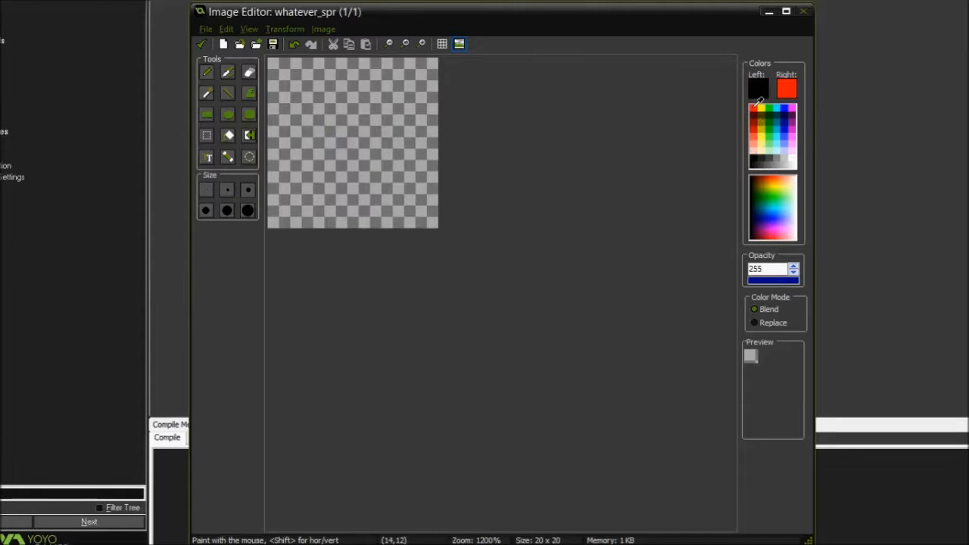
{"action": "left_click", "coordinate": [311, 92]}
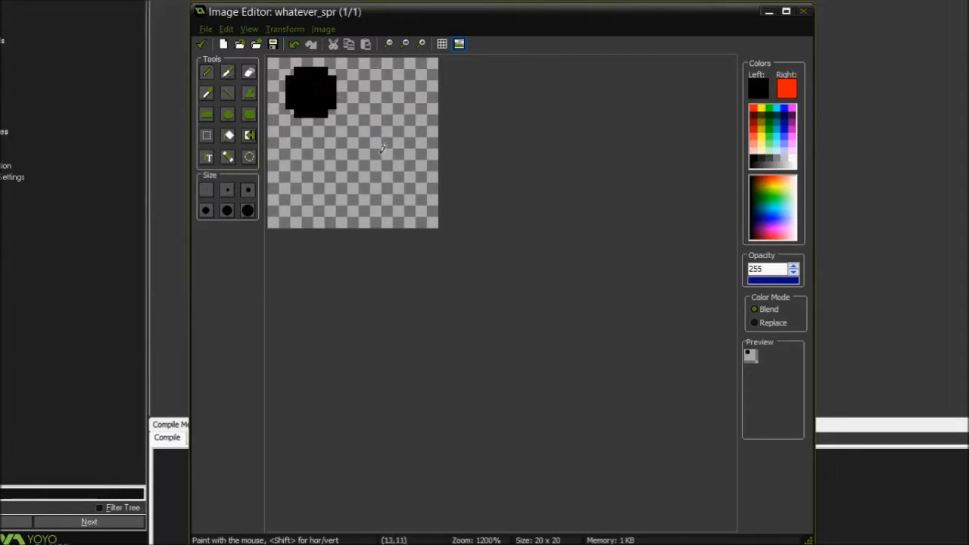
{"action": "left_click", "coordinate": [363, 151]}
{"action": "left_click", "coordinate": [413, 93]}
{"action": "left_click", "coordinate": [302, 203]}
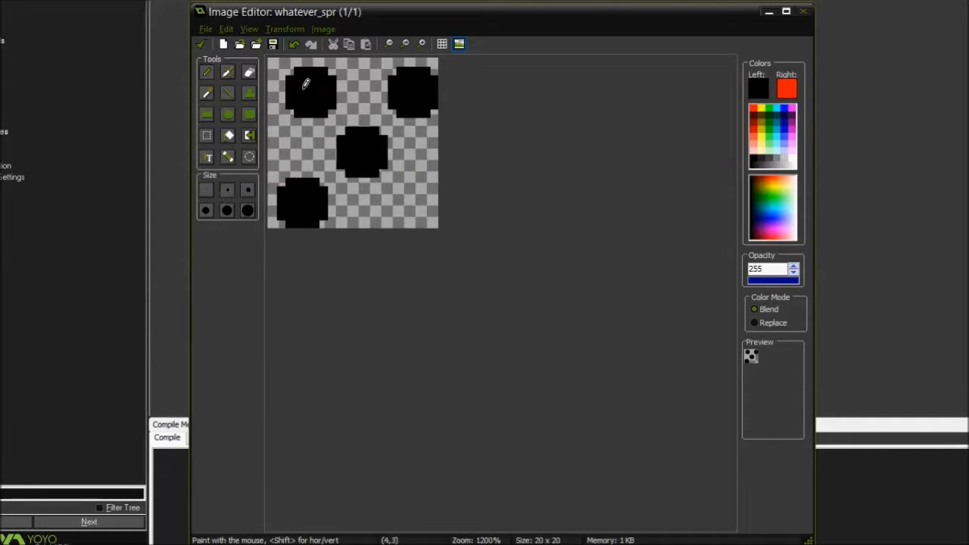
Paint smaller dots over the black ones: red on the upper-left and center, pink on the upper-right, pale yellow on the lower-left
{"action": "right_click", "coordinate": [303, 83]}
{"action": "right_click", "coordinate": [354, 159]}
{"action": "left_click", "coordinate": [788, 108]}
{"action": "left_click", "coordinate": [405, 85]}
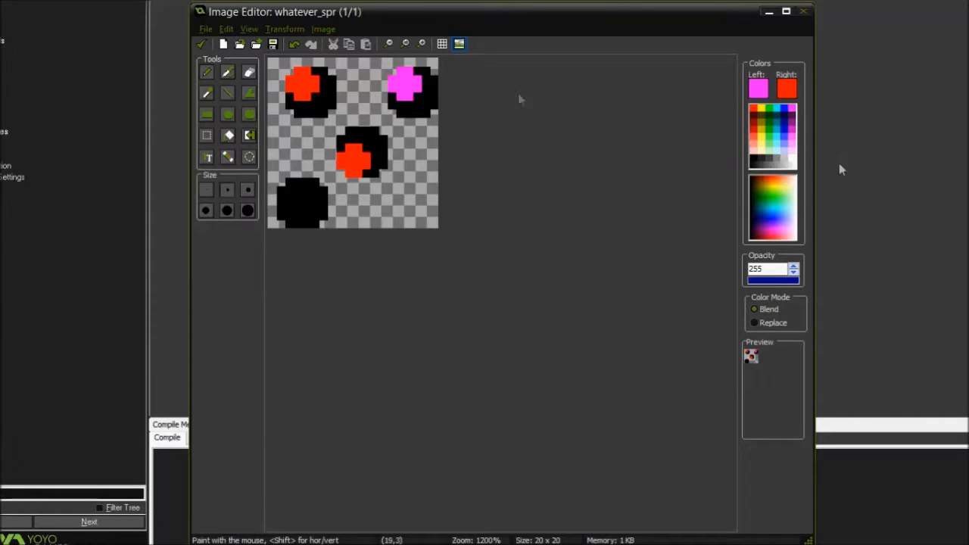
{"action": "left_click", "coordinate": [764, 136]}
{"action": "left_click", "coordinate": [303, 195]}
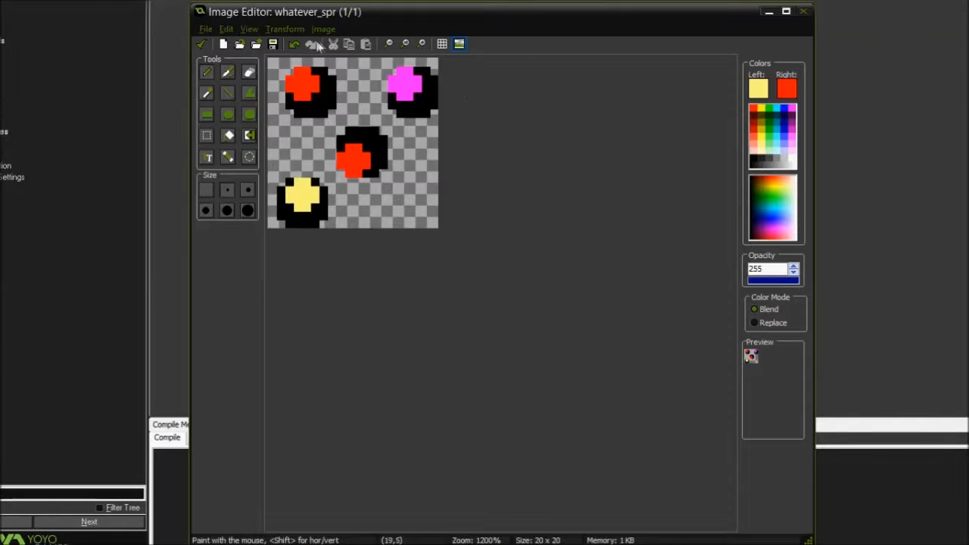
Preview shifting the image vertically by -14 with horizontal wrapping turned on, and cancel the shift
{"action": "left_click", "coordinate": [291, 32]}
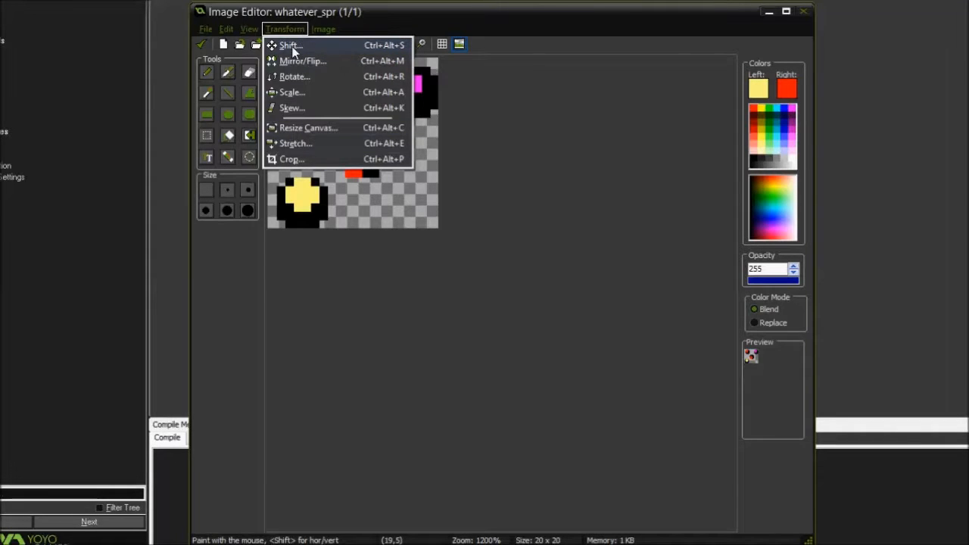
{"action": "left_click", "coordinate": [293, 46]}
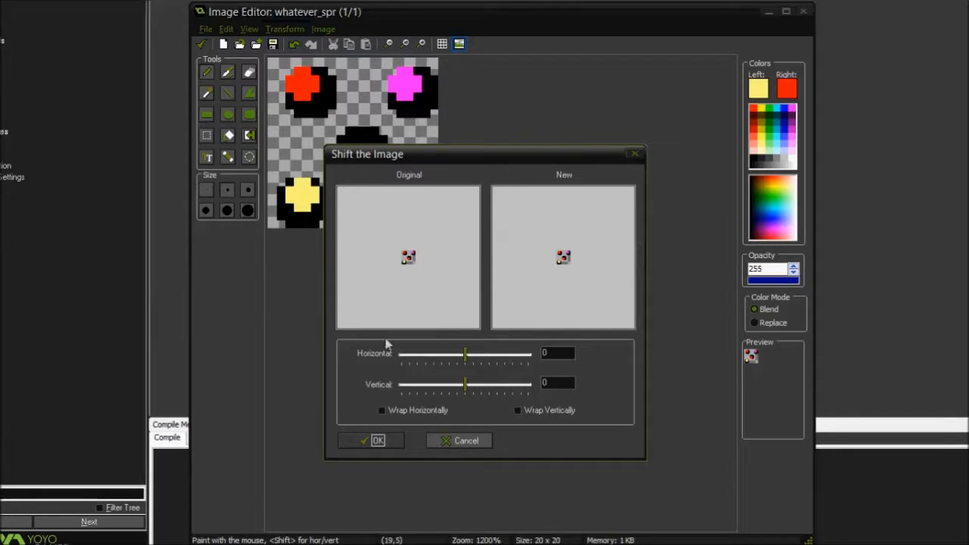
{"action": "left_click_drag", "start_coordinate": [466, 357], "coordinate": [462, 389]}
{"action": "left_click", "coordinate": [443, 409]}
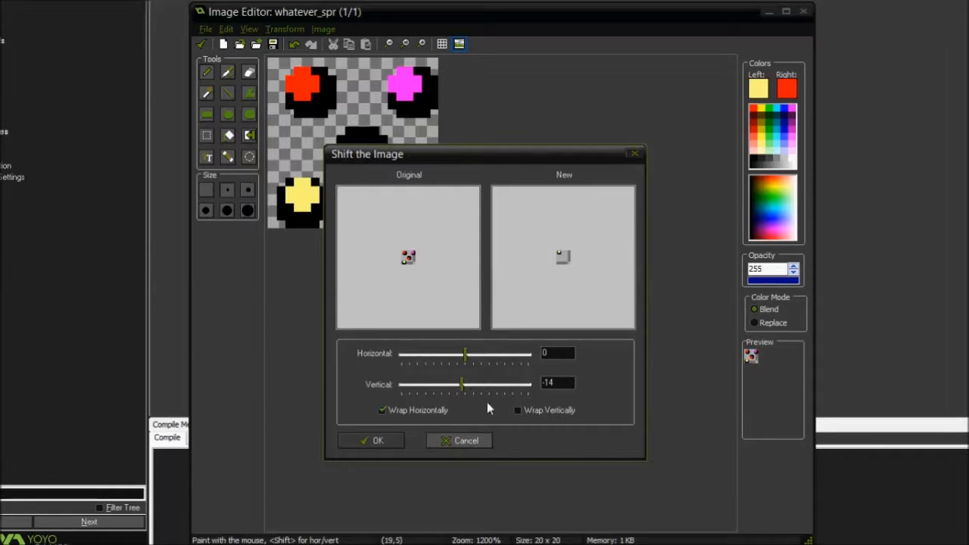
{"action": "left_click", "coordinate": [437, 441]}
Preview the image mirrored horizontally and flipped vertically, and cancel the mirror/flip
{"action": "left_click", "coordinate": [286, 30]}
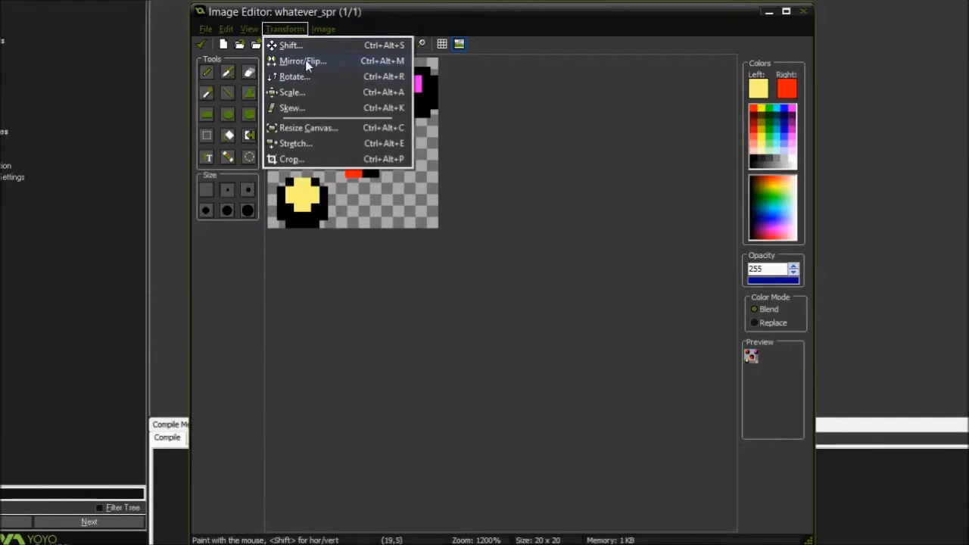
{"action": "left_click", "coordinate": [305, 60]}
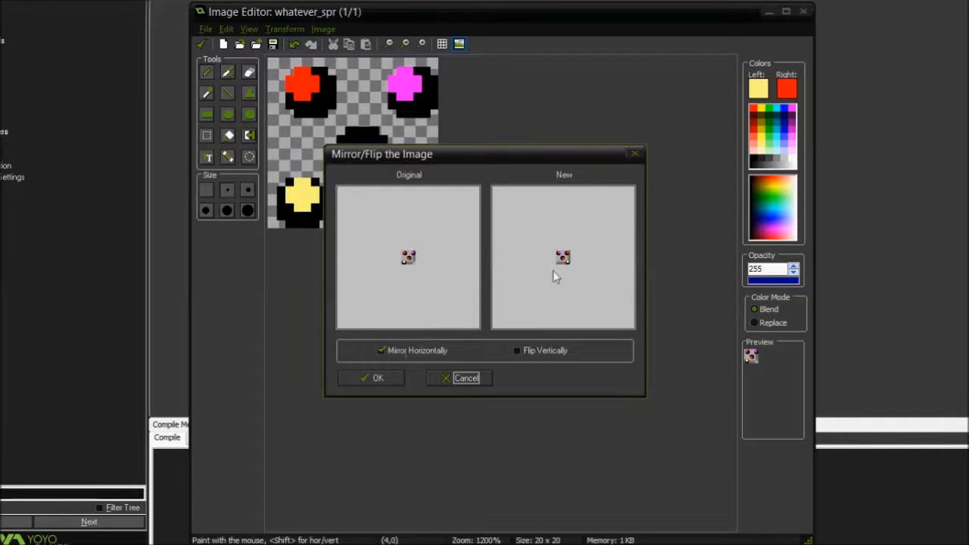
{"action": "left_click", "coordinate": [419, 352]}
{"action": "left_click", "coordinate": [523, 351]}
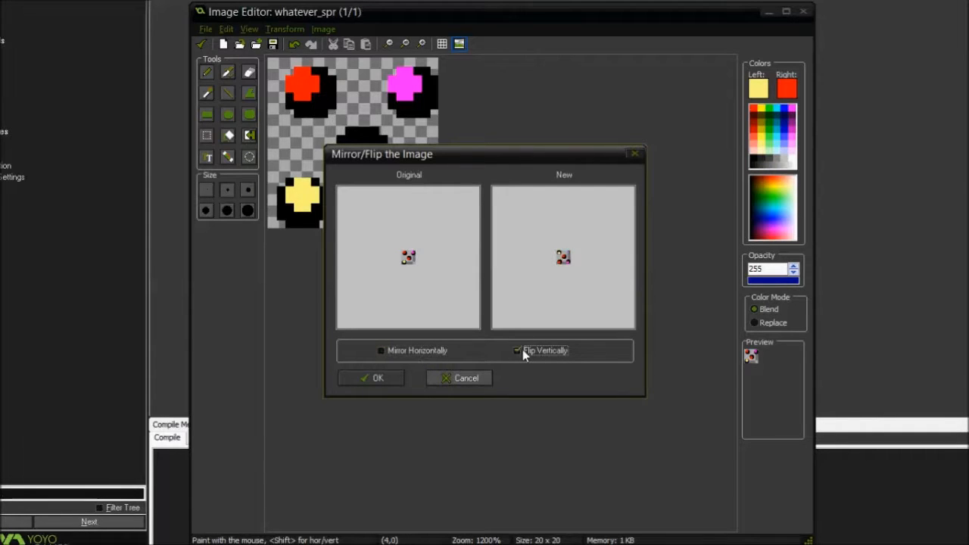
{"action": "left_click", "coordinate": [422, 352]}
{"action": "left_click", "coordinate": [446, 377]}
Preview rotating the image by 90, 180, 270 and 359 degrees, toggling the clockwise direction, and cancel the rotation
{"action": "left_click", "coordinate": [284, 29]}
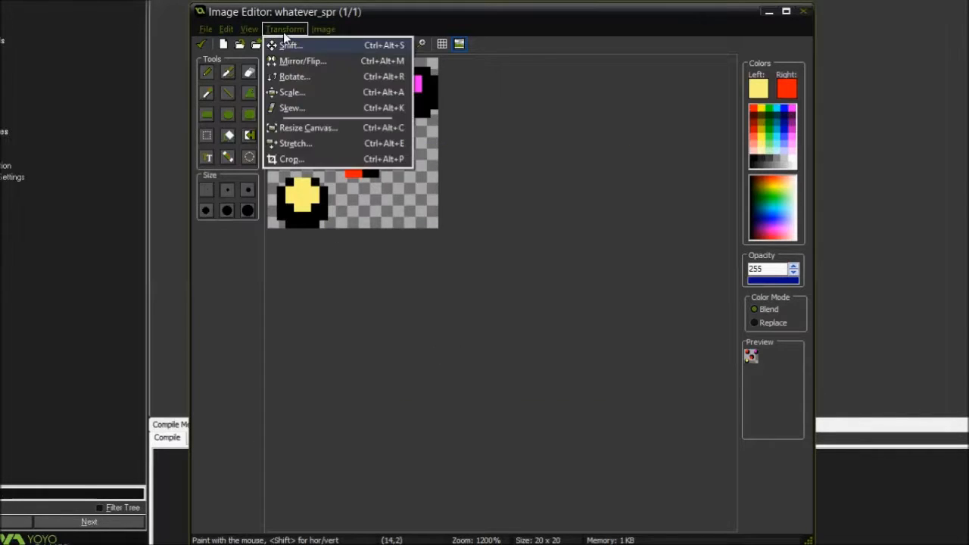
{"action": "left_click", "coordinate": [295, 76]}
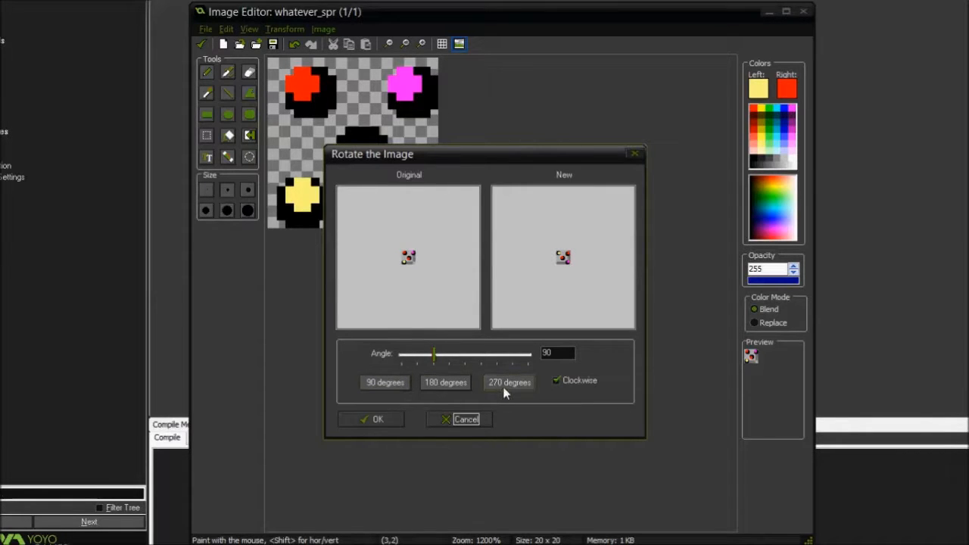
{"action": "left_click", "coordinate": [569, 385]}
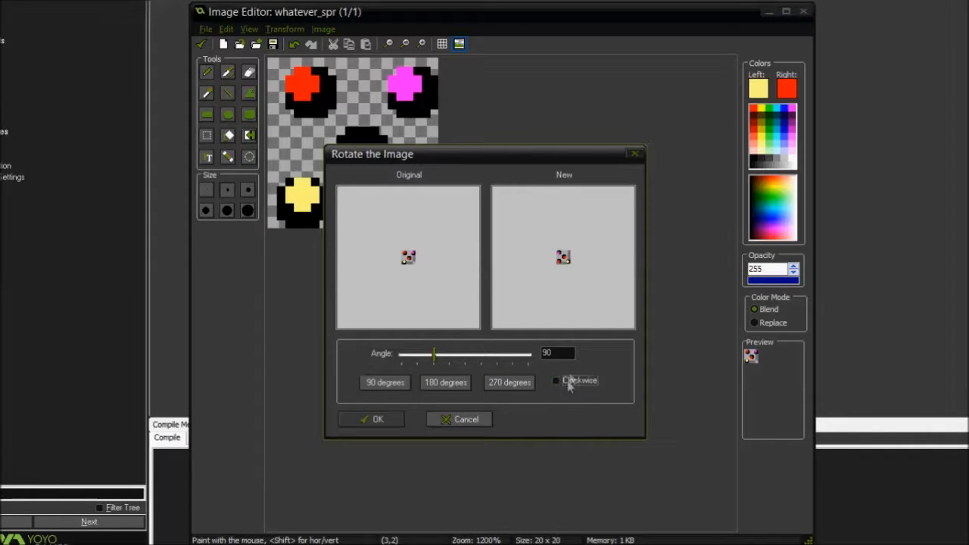
{"action": "left_click", "coordinate": [580, 381]}
{"action": "left_click", "coordinate": [386, 382]}
{"action": "left_click", "coordinate": [445, 383]}
{"action": "left_click", "coordinate": [489, 382]}
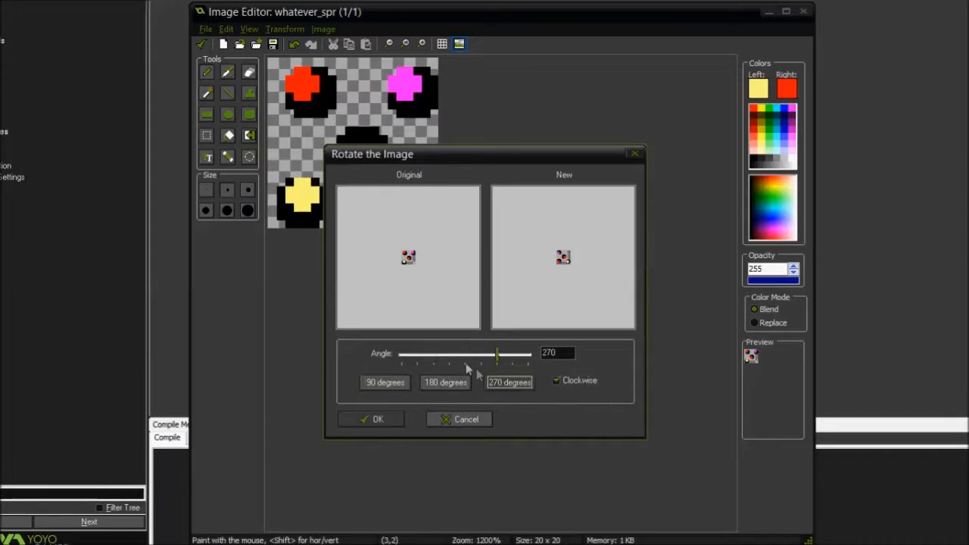
{"action": "left_click_drag", "start_coordinate": [503, 356], "coordinate": [528, 367]}
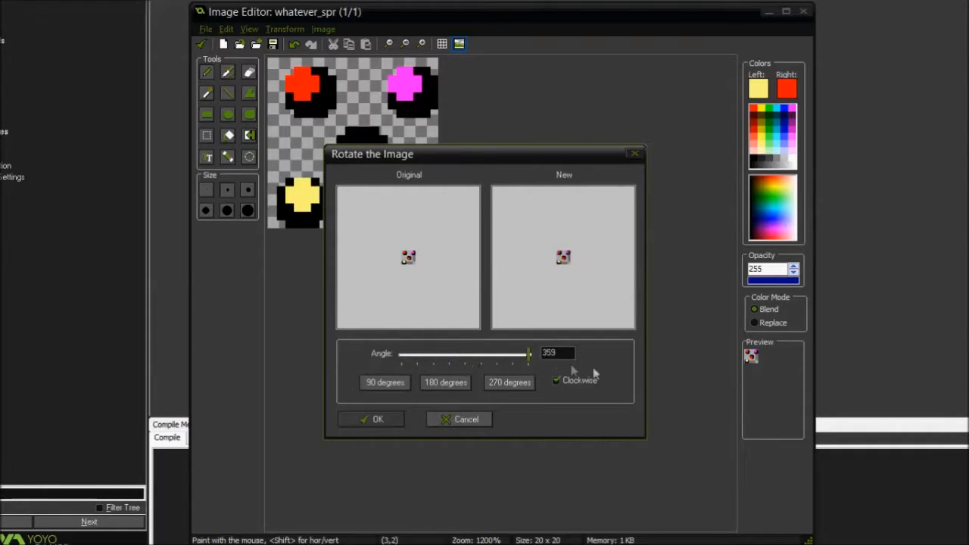
{"action": "left_click", "coordinate": [451, 419]}
Preview halving and doubling the image scale, try 152 percent along a single axis, and cancel the scaling
{"action": "left_click", "coordinate": [282, 30]}
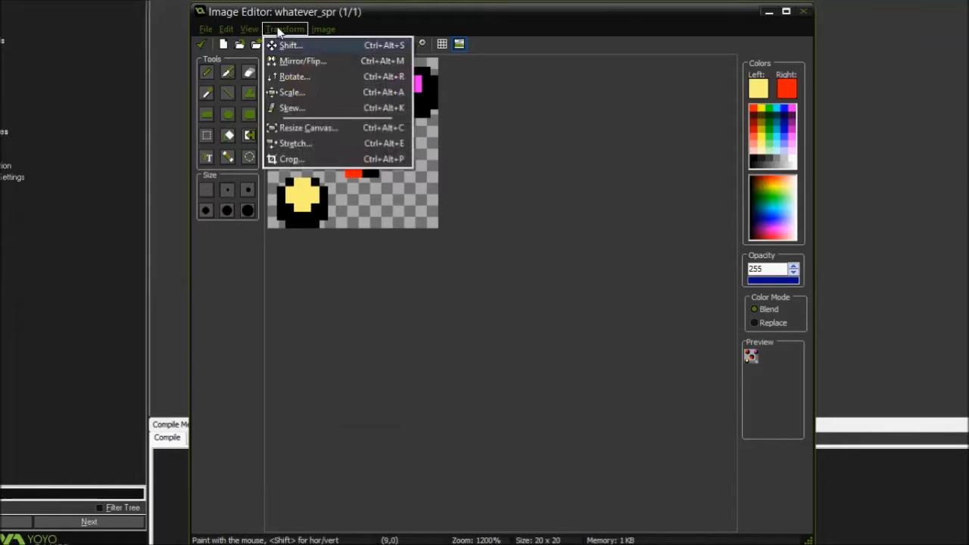
{"action": "left_click", "coordinate": [292, 91]}
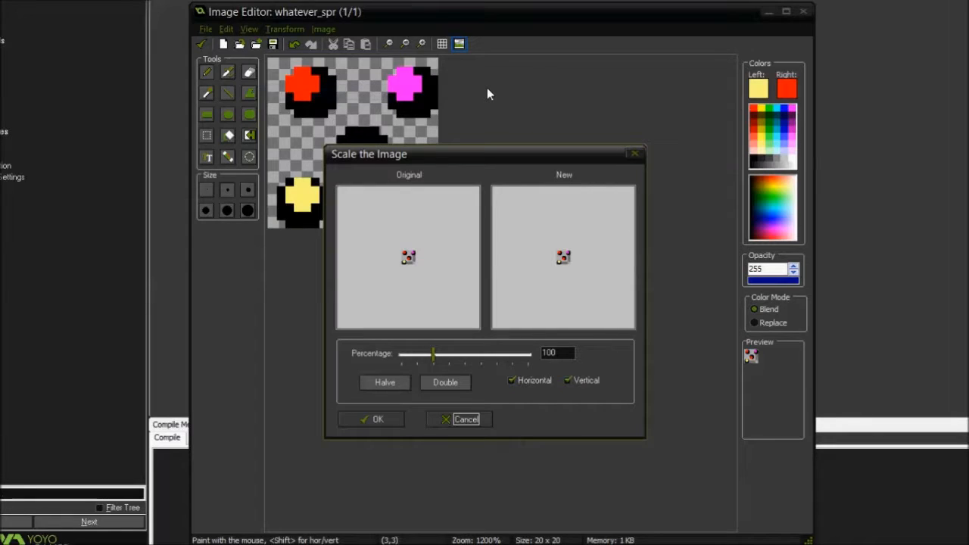
{"action": "left_click", "coordinate": [388, 388]}
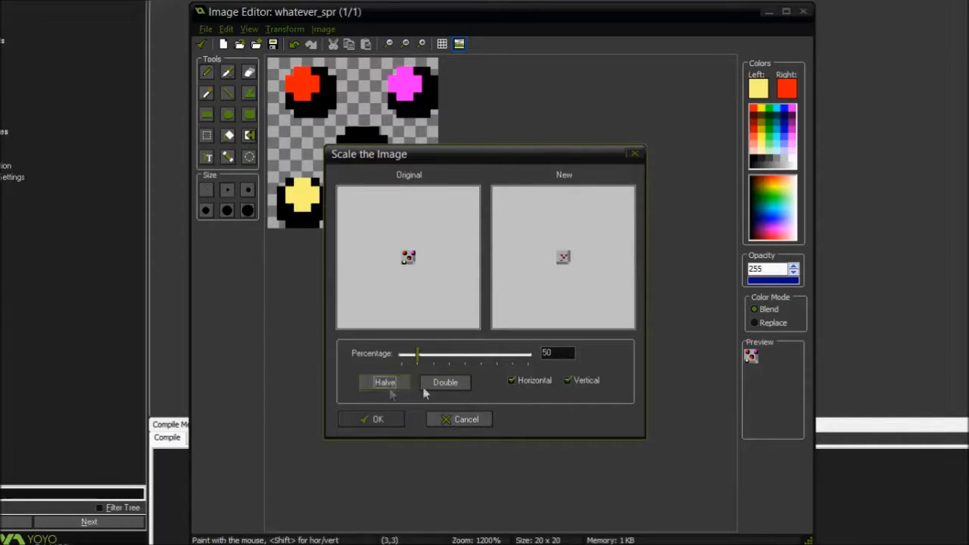
{"action": "left_click", "coordinate": [426, 388]}
{"action": "mouse_move", "coordinate": [421, 362]}
{"action": "left_mouse_down"}
{"action": "mouse_move", "coordinate": [534, 354]}
{"action": "mouse_move", "coordinate": [394, 354]}
{"action": "mouse_move", "coordinate": [434, 353]}
{"action": "mouse_move", "coordinate": [420, 356]}
{"action": "left_mouse_up"}
{"action": "left_click", "coordinate": [392, 384]}
{"action": "left_click", "coordinate": [445, 383]}
{"action": "left_click", "coordinate": [511, 380]}
{"action": "mouse_move", "coordinate": [433, 356]}
{"action": "left_mouse_down"}
{"action": "mouse_move", "coordinate": [525, 356]}
{"action": "mouse_move", "coordinate": [396, 356]}
{"action": "mouse_move", "coordinate": [448, 356]}
{"action": "left_mouse_up"}
{"action": "left_click", "coordinate": [511, 380]}
{"action": "left_click", "coordinate": [568, 381]}
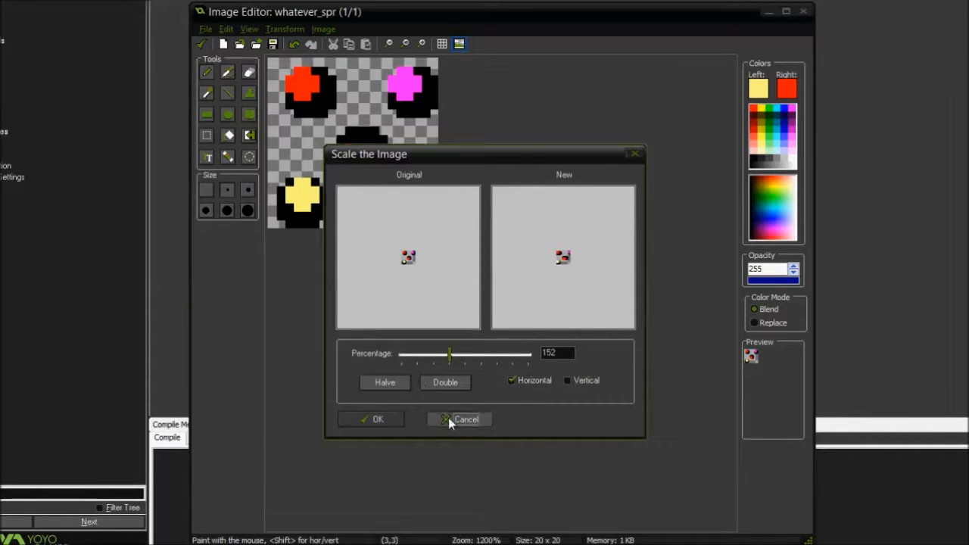
{"action": "left_click", "coordinate": [454, 419]}
Preview skewing the image horizontally by -20 and then vertically, and close without applying the skew
{"action": "left_click", "coordinate": [284, 29]}
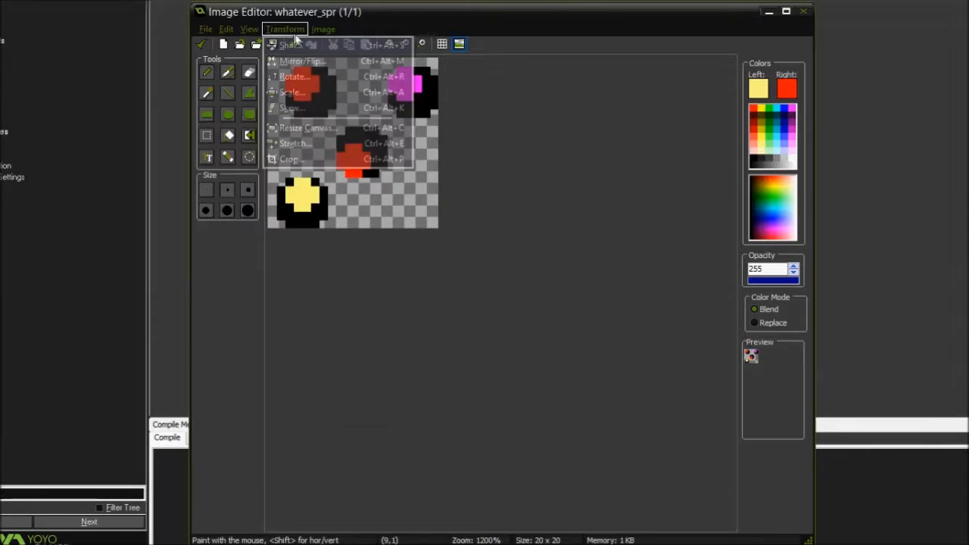
{"action": "left_click", "coordinate": [313, 107]}
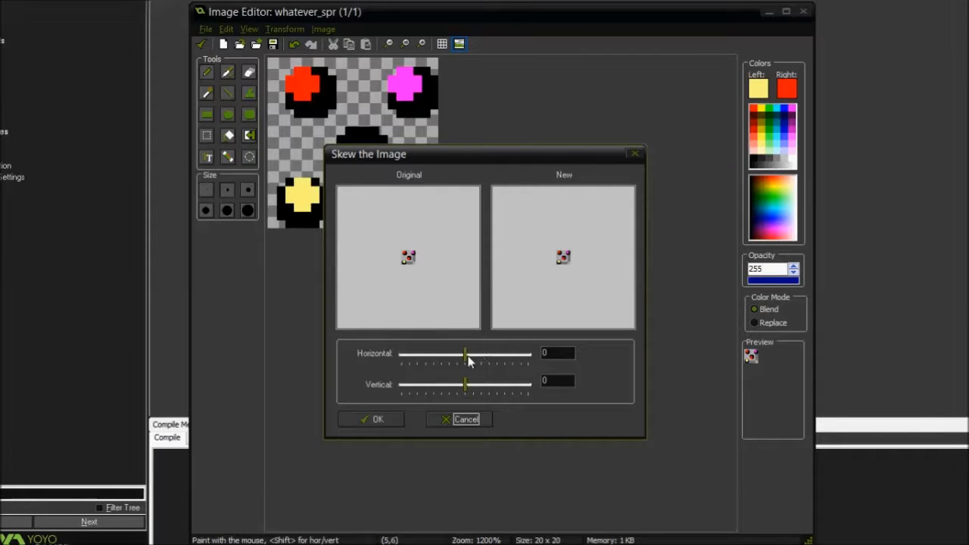
{"action": "mouse_move", "coordinate": [467, 362]}
{"action": "left_mouse_down"}
{"action": "mouse_move", "coordinate": [440, 363]}
{"action": "mouse_move", "coordinate": [499, 371]}
{"action": "mouse_move", "coordinate": [433, 374]}
{"action": "mouse_move", "coordinate": [496, 374]}
{"action": "mouse_move", "coordinate": [465, 371]}
{"action": "left_mouse_up"}
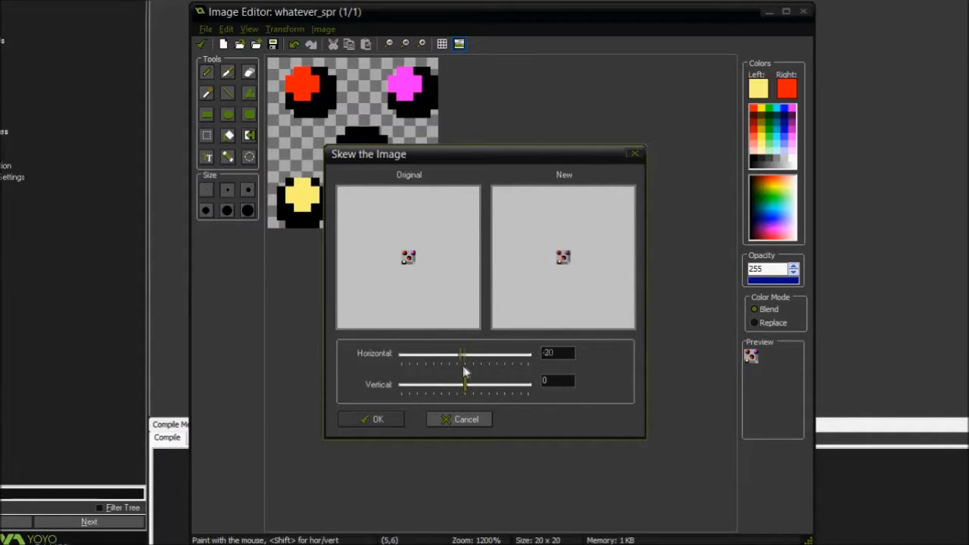
{"action": "mouse_move", "coordinate": [466, 384]}
{"action": "left_mouse_down"}
{"action": "mouse_move", "coordinate": [436, 383]}
{"action": "mouse_move", "coordinate": [500, 386]}
{"action": "mouse_move", "coordinate": [422, 388]}
{"action": "mouse_move", "coordinate": [467, 391]}
{"action": "left_mouse_up"}
{"action": "left_click", "coordinate": [635, 154]}
Try 40 percent in the canvas resize settings, return width and height to 100 percent, and anchor the image at the middle right
{"action": "left_click", "coordinate": [291, 31]}
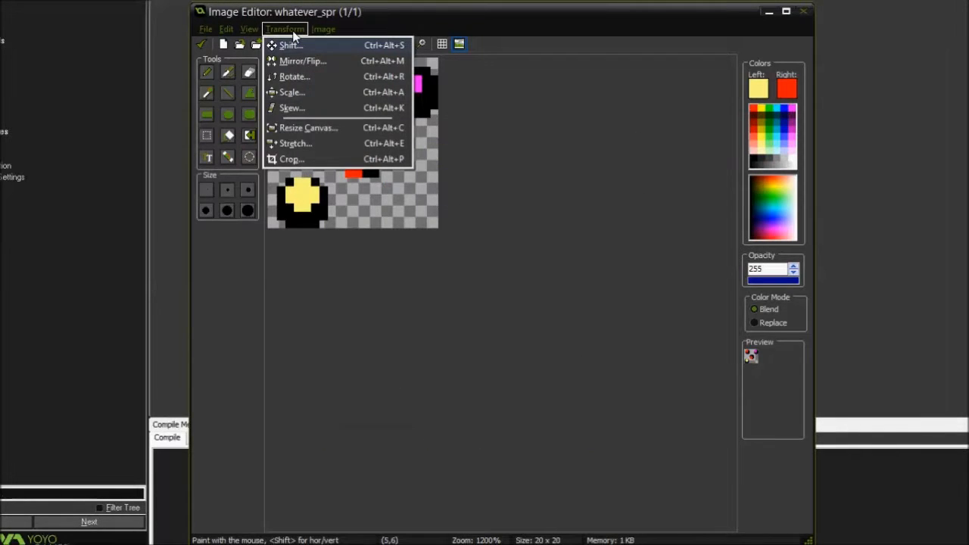
{"action": "left_click", "coordinate": [318, 128]}
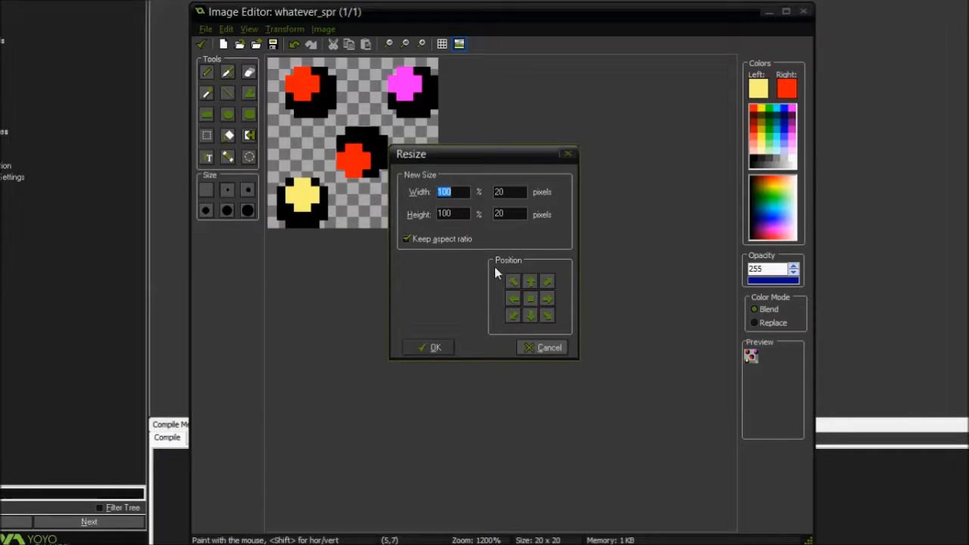
{"action": "type", "text": "40"}
{"action": "left_click", "coordinate": [436, 240]}
{"action": "double_click", "coordinate": [451, 193]}
{"action": "type", "text": "100"}
{"action": "double_click", "coordinate": [458, 216]}
{"action": "type", "text": "100"}
{"action": "left_click", "coordinate": [549, 302]}
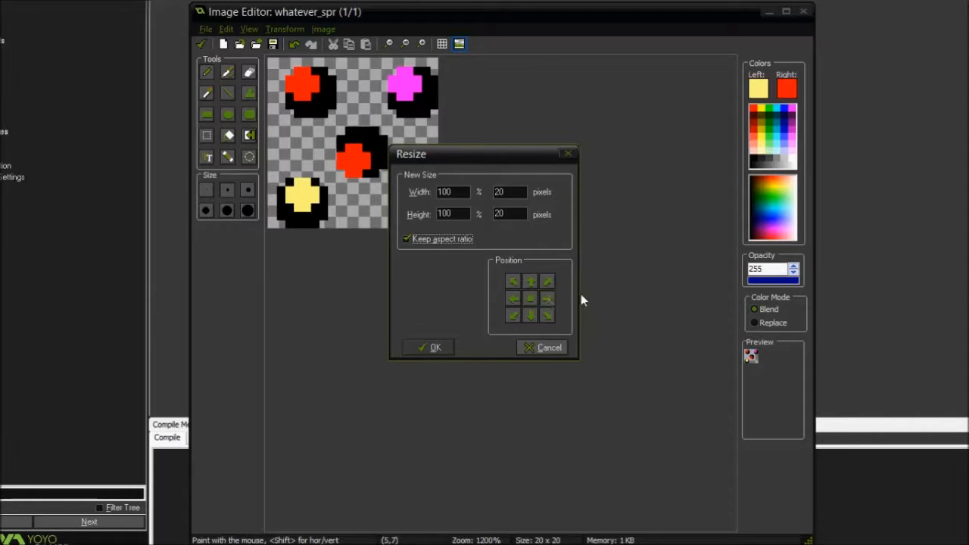
Resize the canvas to 15 x 15 pixels with the aspect ratio kept
{"action": "double_click", "coordinate": [524, 195]}
{"action": "type", "text": "15"}
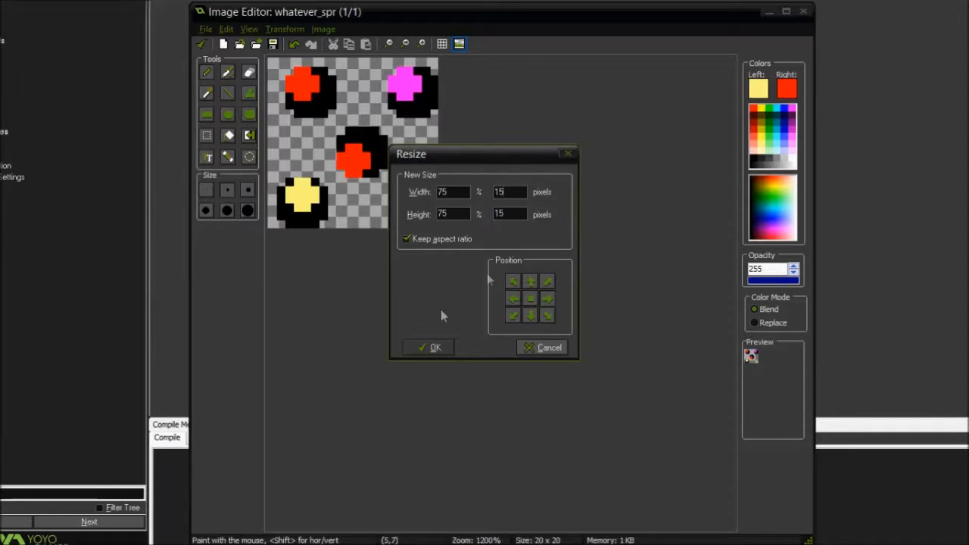
{"action": "left_click", "coordinate": [432, 347]}
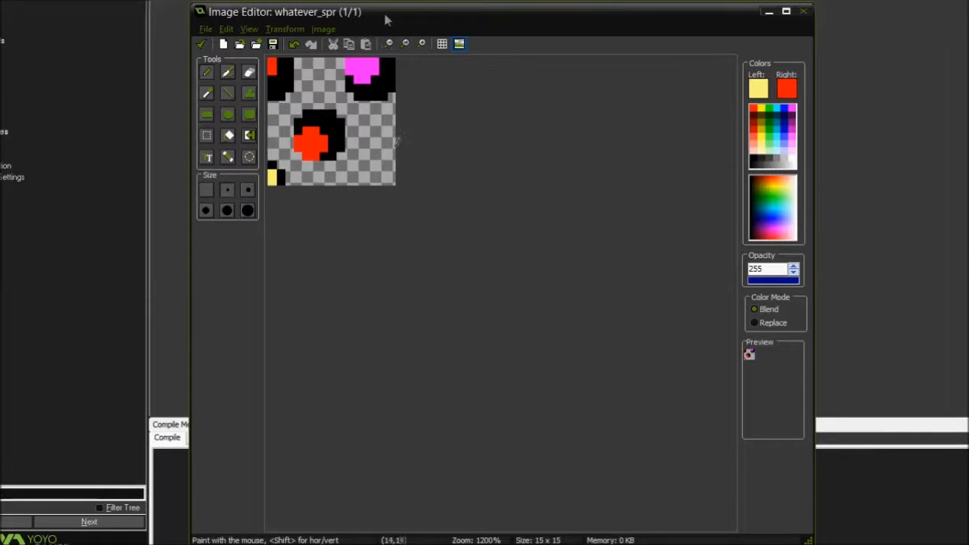
Undo the canvas resize, redo it for comparison, and undo it again
{"action": "key", "text": "ctrl+z"}
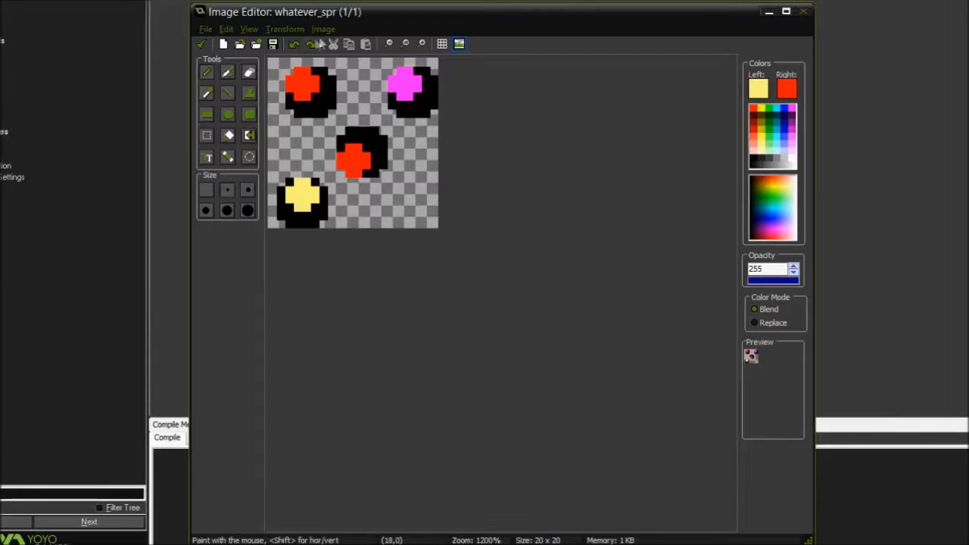
{"action": "left_click", "coordinate": [312, 45]}
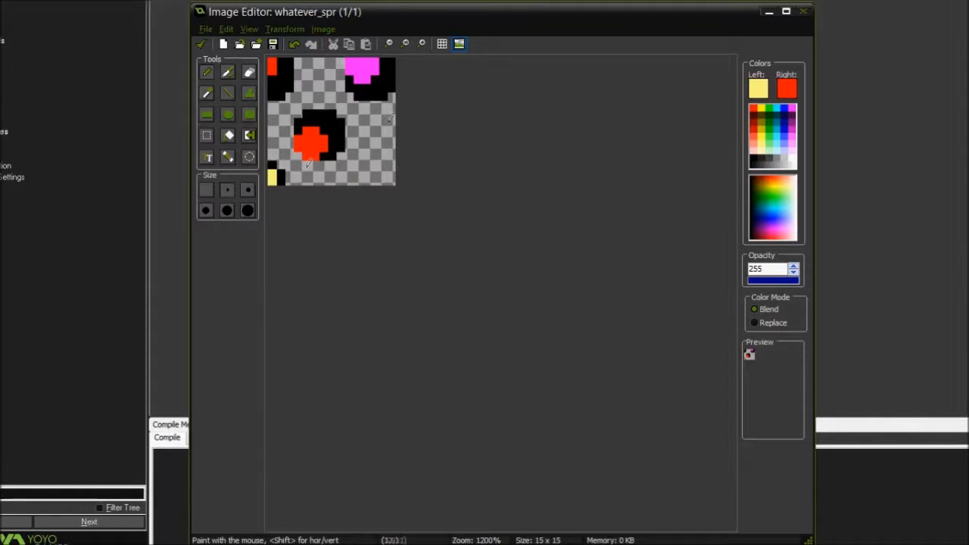
{"action": "left_click", "coordinate": [293, 45]}
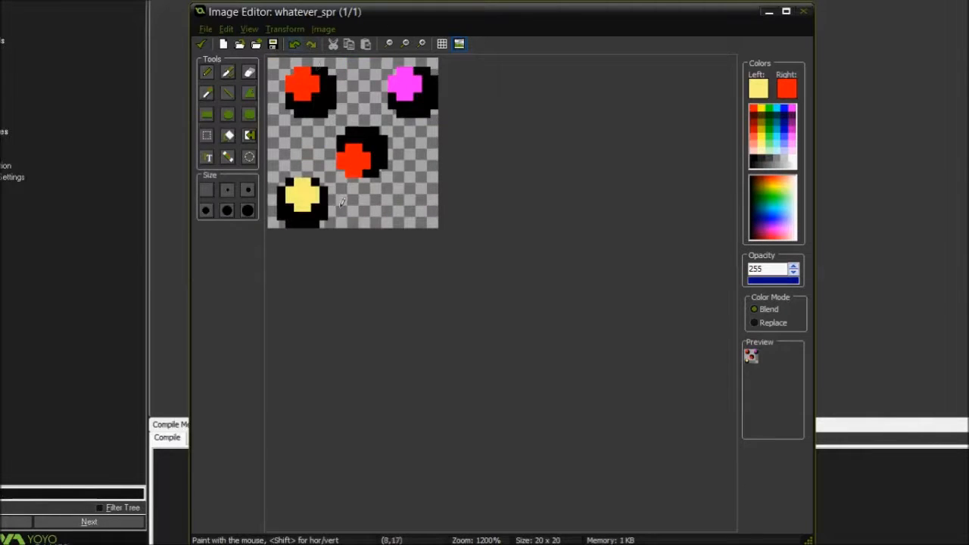
Stretch the image to 120 percent in width and height with Very Good quality
{"action": "left_click", "coordinate": [285, 29]}
{"action": "left_click", "coordinate": [311, 143]}
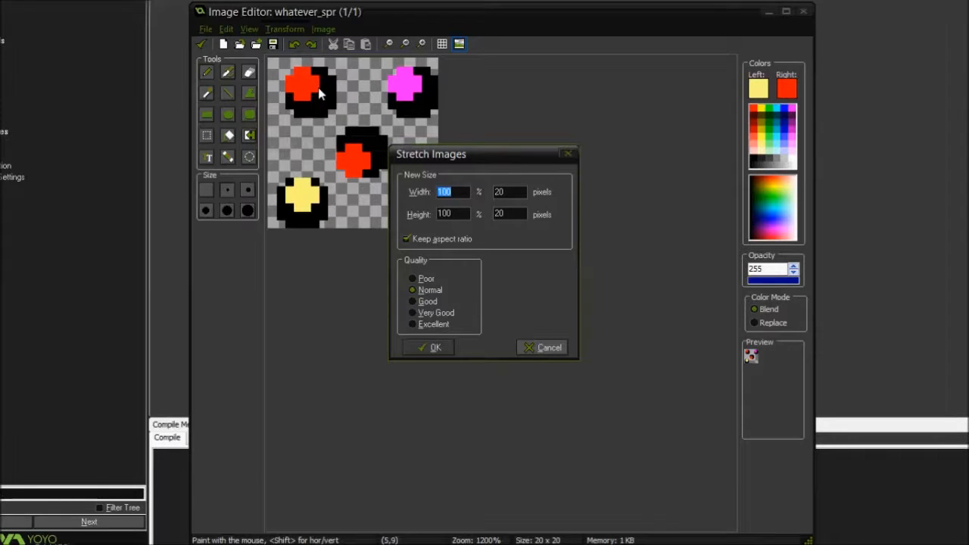
{"action": "type", "text": "120"}
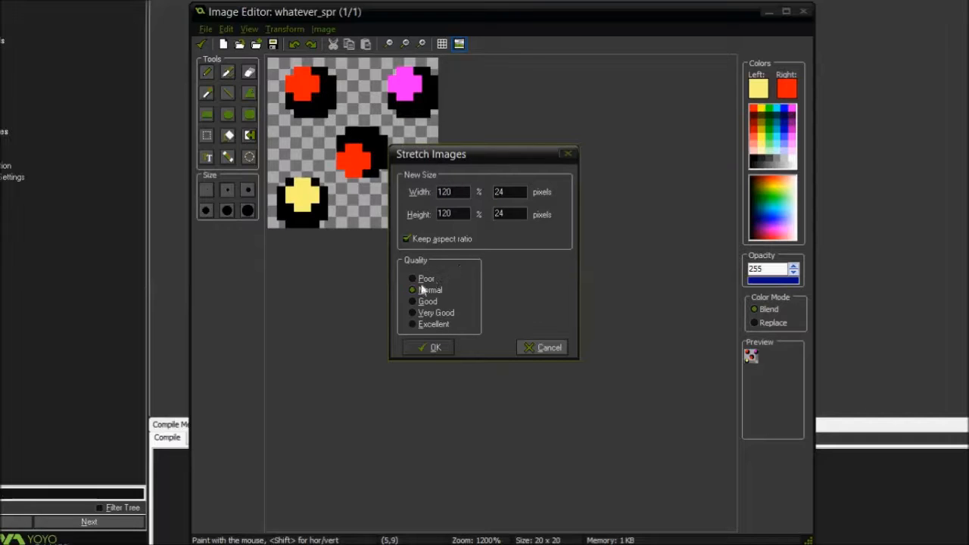
{"action": "left_click", "coordinate": [428, 310]}
{"action": "left_click", "coordinate": [431, 346]}
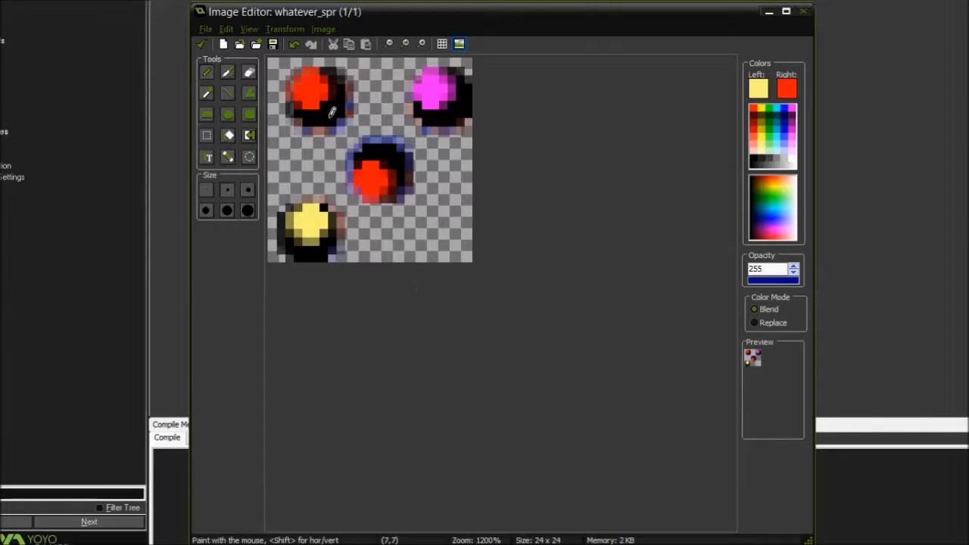
Examine the stretched image at 100% zoom and at larger magnifications
{"action": "left_click", "coordinate": [389, 44]}
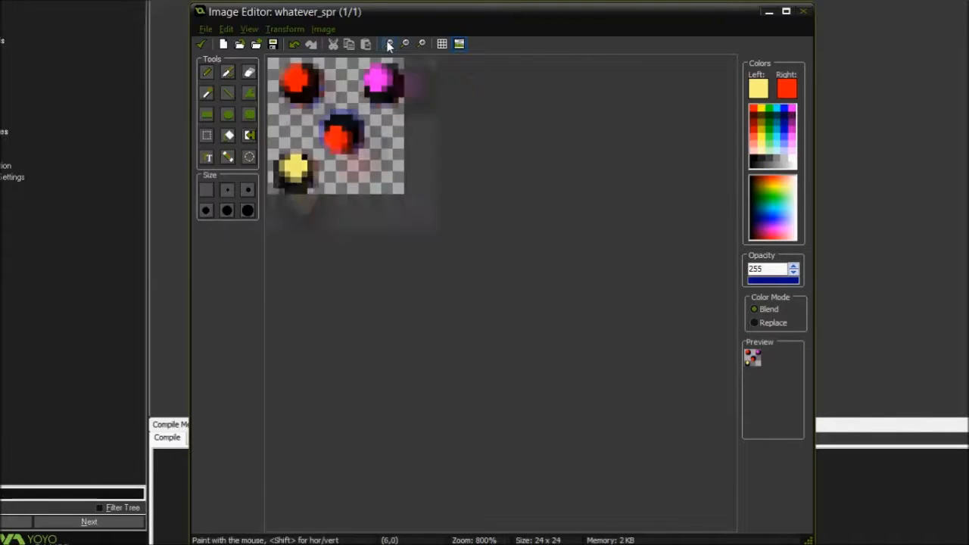
{"action": "left_click", "coordinate": [389, 43]}
{"action": "left_click", "coordinate": [389, 43]}
{"action": "left_click", "coordinate": [389, 44]}
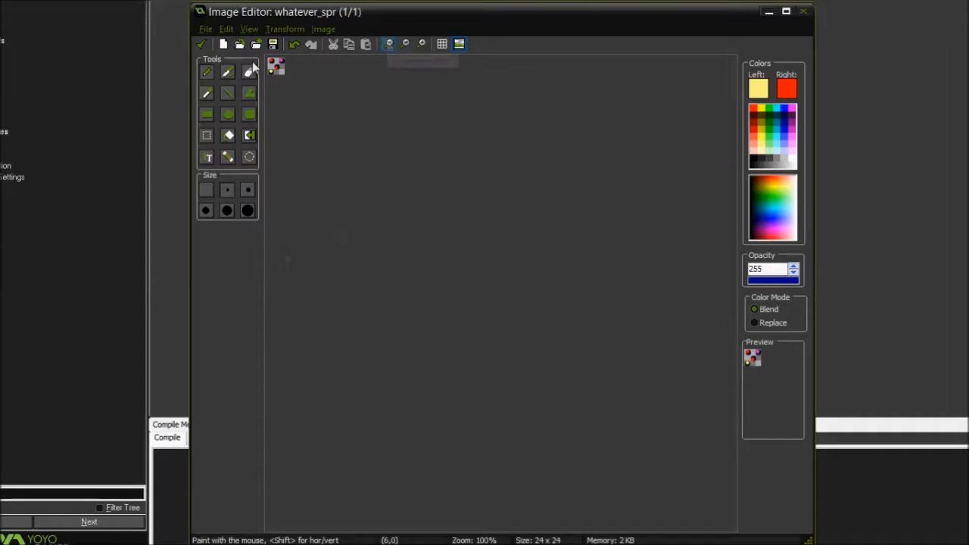
{"action": "left_click", "coordinate": [421, 43]}
{"action": "left_click", "coordinate": [421, 43]}
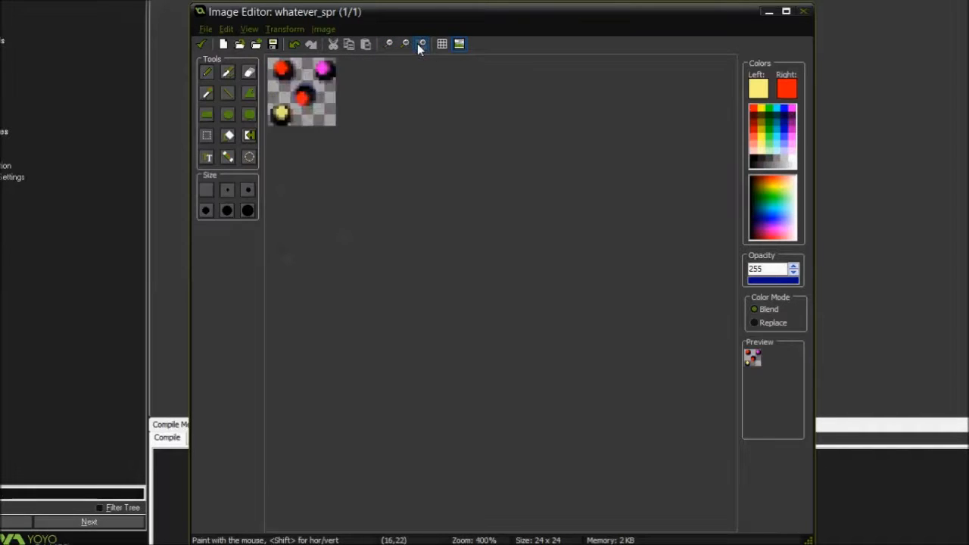
{"action": "left_click", "coordinate": [422, 43]}
{"action": "left_click", "coordinate": [422, 44]}
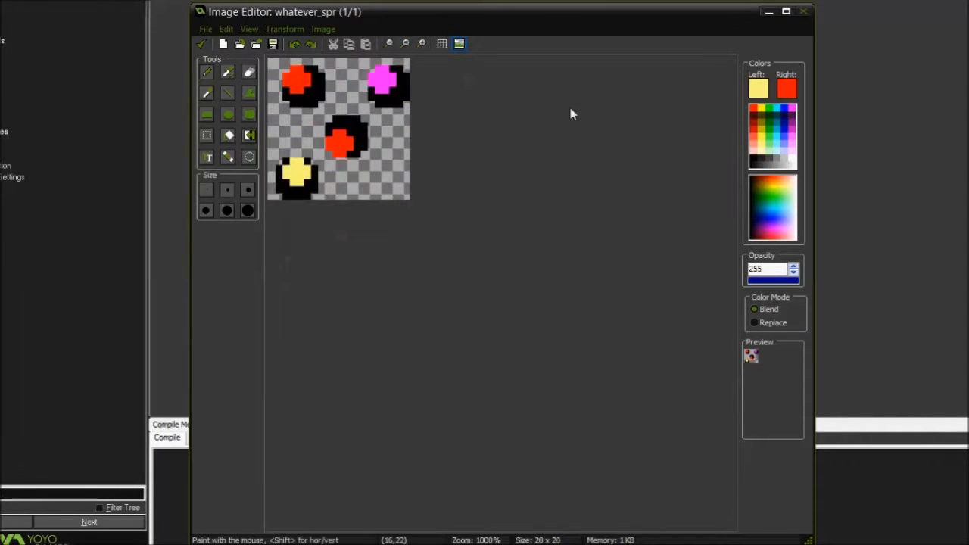
Compare the stretched and original images by redoing and undoing the stretch, ending with the stretch undone
{"action": "left_click", "coordinate": [311, 43]}
{"action": "left_click", "coordinate": [295, 45]}
{"action": "left_click", "coordinate": [312, 44]}
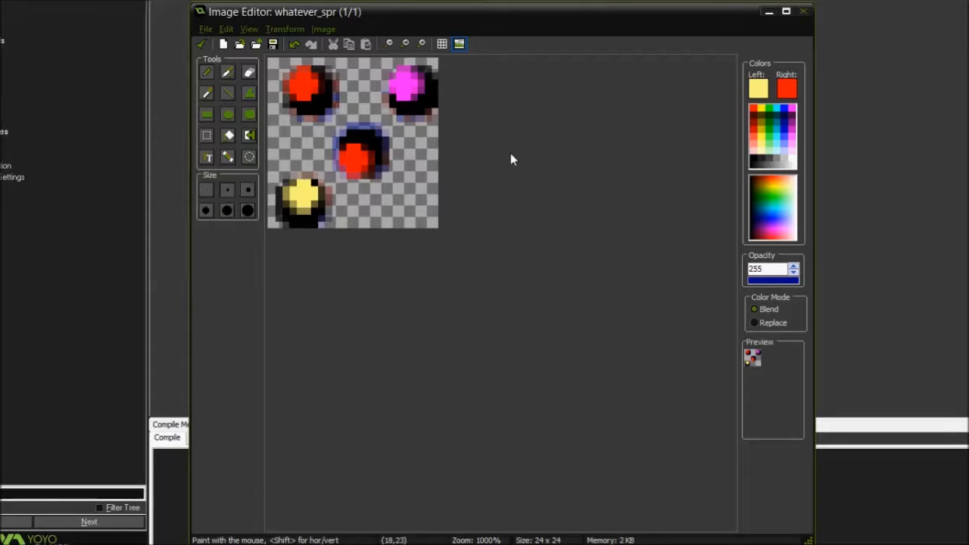
{"action": "left_click", "coordinate": [294, 43]}
Stretch the image to 120 percent in width and height at Poor quality, and undo the stretch
{"action": "left_click", "coordinate": [284, 29]}
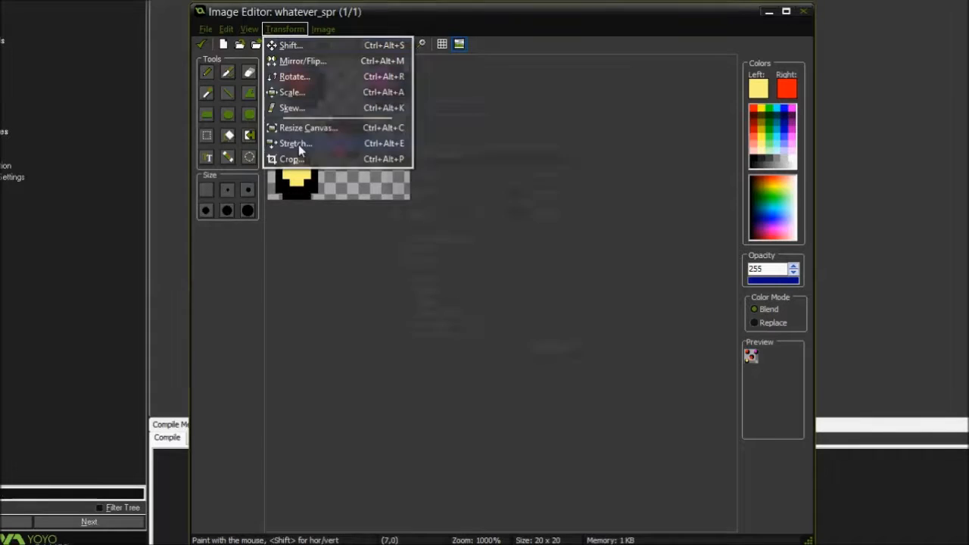
{"action": "left_click", "coordinate": [299, 143]}
{"action": "double_click", "coordinate": [460, 193]}
{"action": "type", "text": "120"}
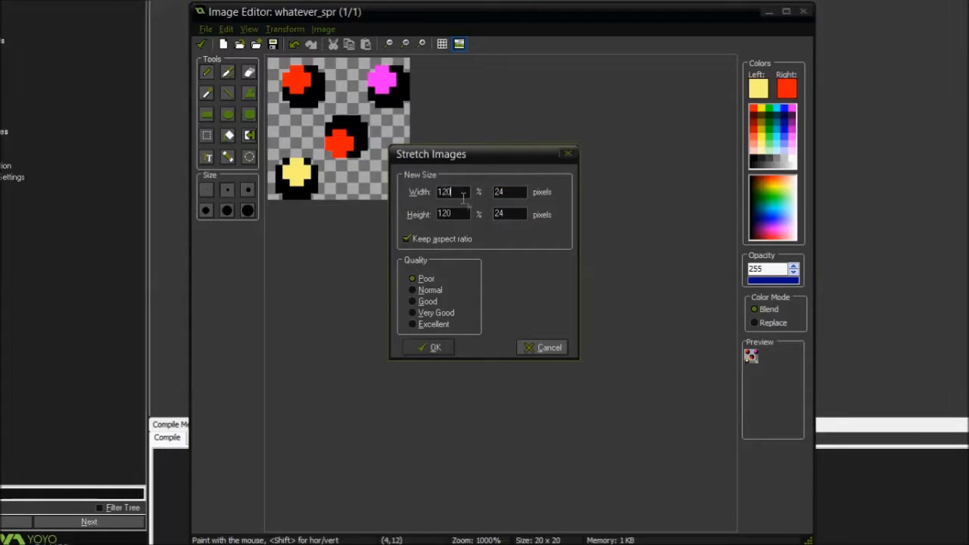
{"action": "left_click", "coordinate": [436, 347]}
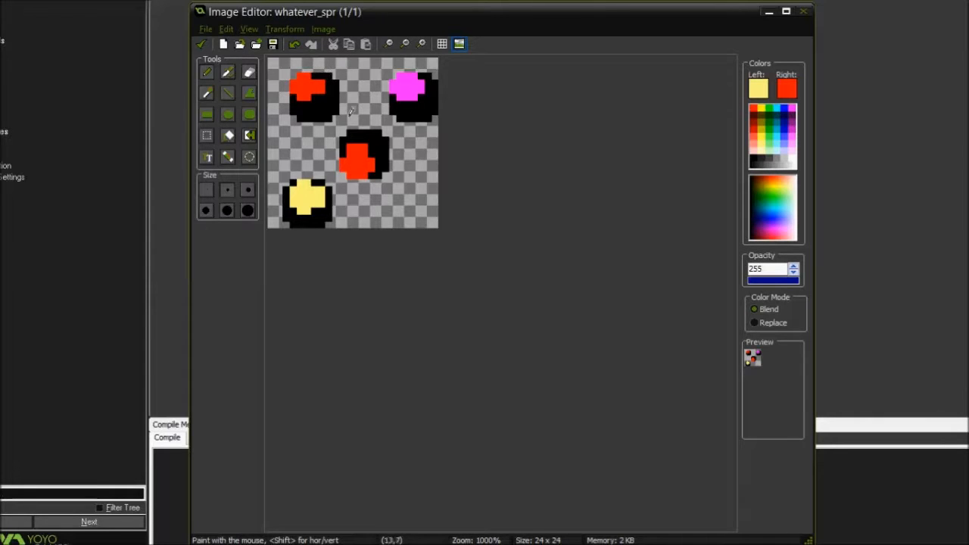
{"action": "key", "text": "ctrl+z"}
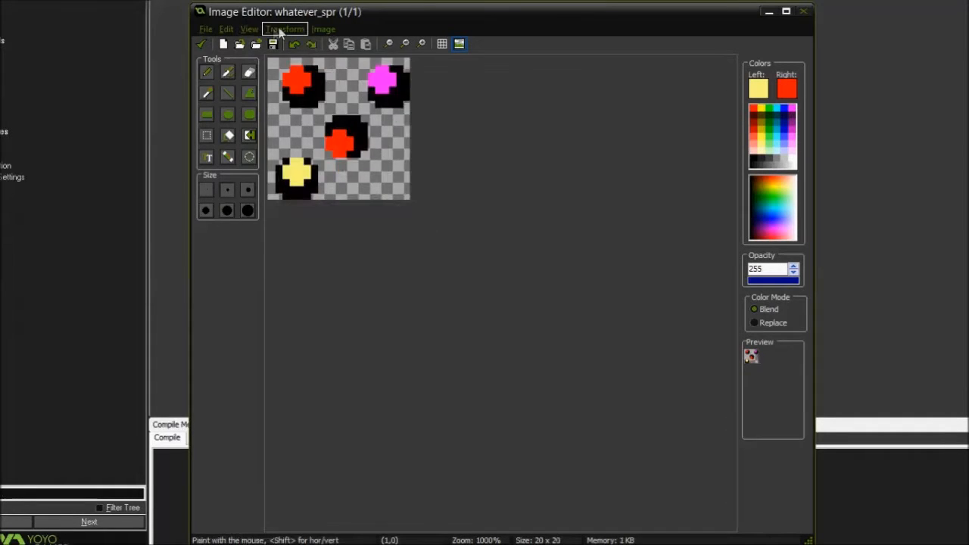
Stretch the image to 120 percent with the quality set to Very Good, and undo the stretch
{"action": "left_click", "coordinate": [280, 32]}
{"action": "left_click", "coordinate": [296, 143]}
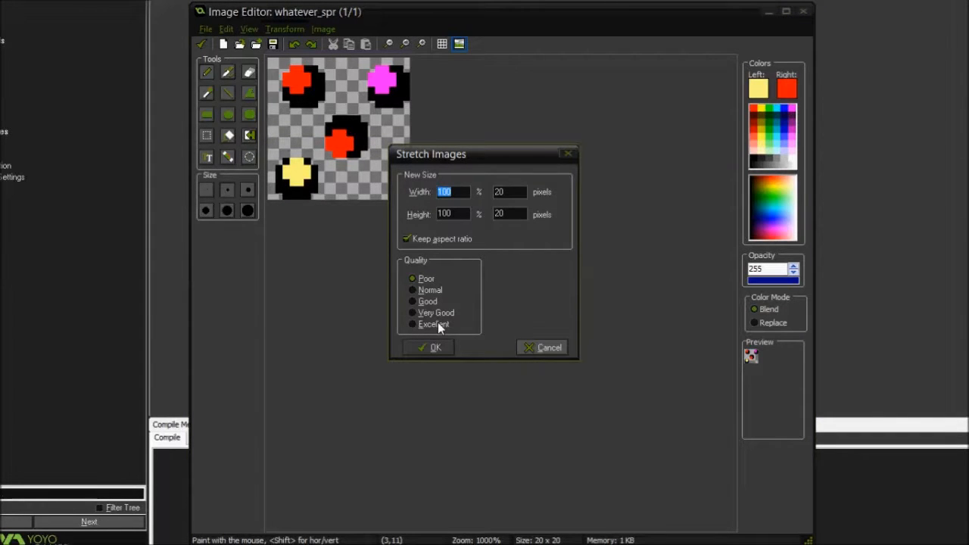
{"action": "left_click", "coordinate": [430, 347]}
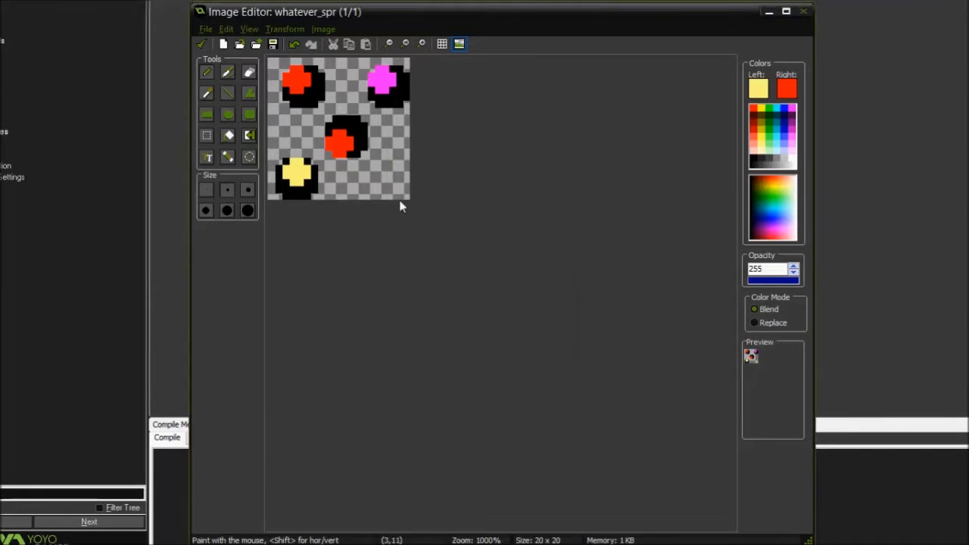
{"action": "left_click", "coordinate": [285, 30]}
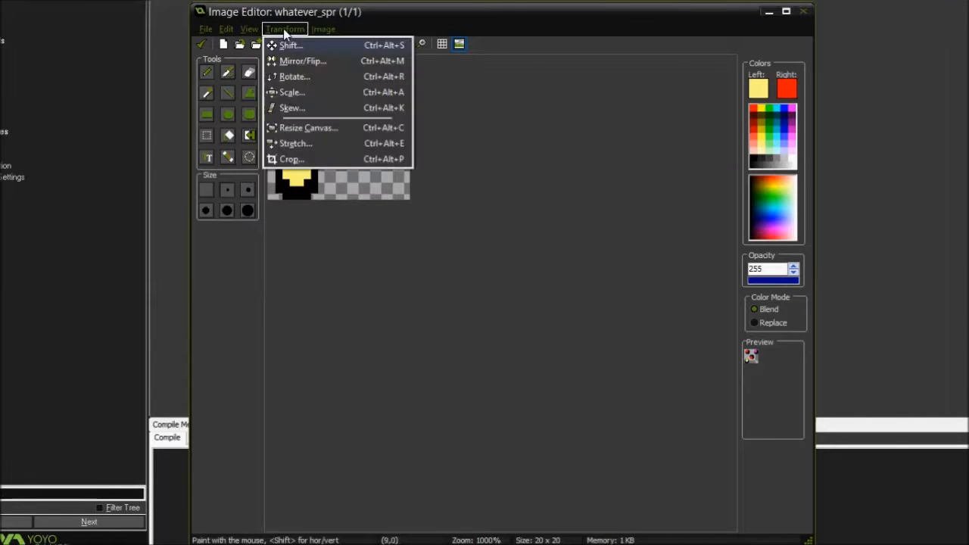
{"action": "left_click", "coordinate": [292, 144]}
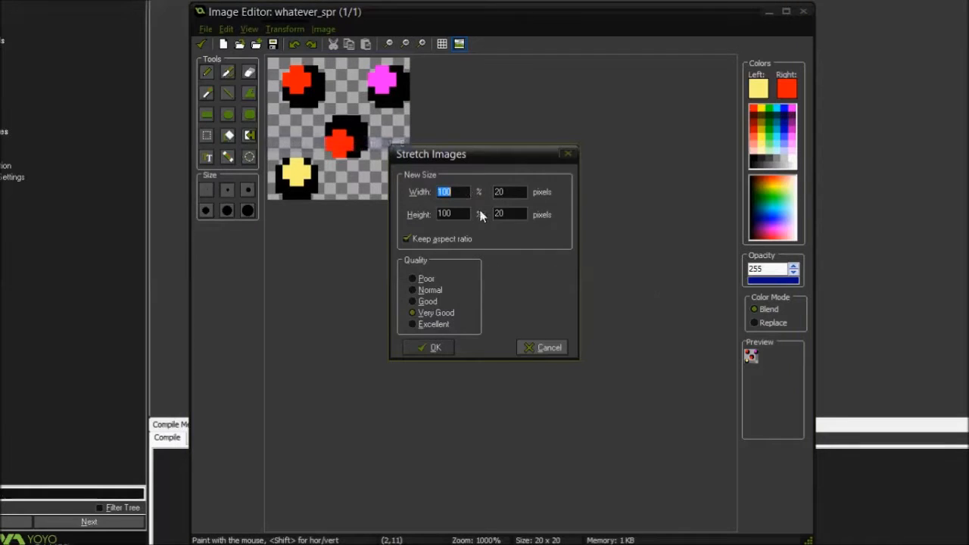
{"action": "type", "text": "120"}
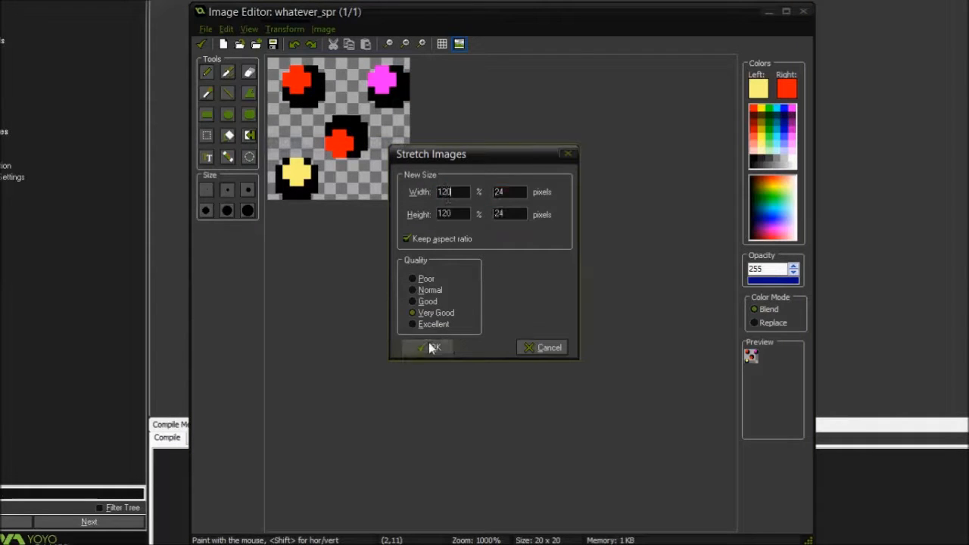
{"action": "left_click", "coordinate": [430, 347]}
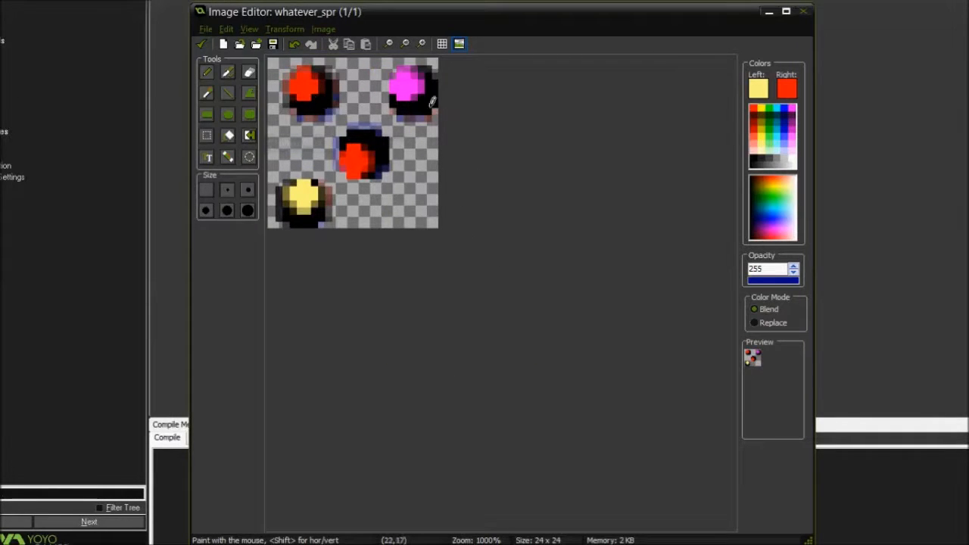
{"action": "key", "text": "ctrl+z"}
Stretch the image to 120 percent using Normal quality, and undo the stretch
{"action": "left_click", "coordinate": [306, 30]}
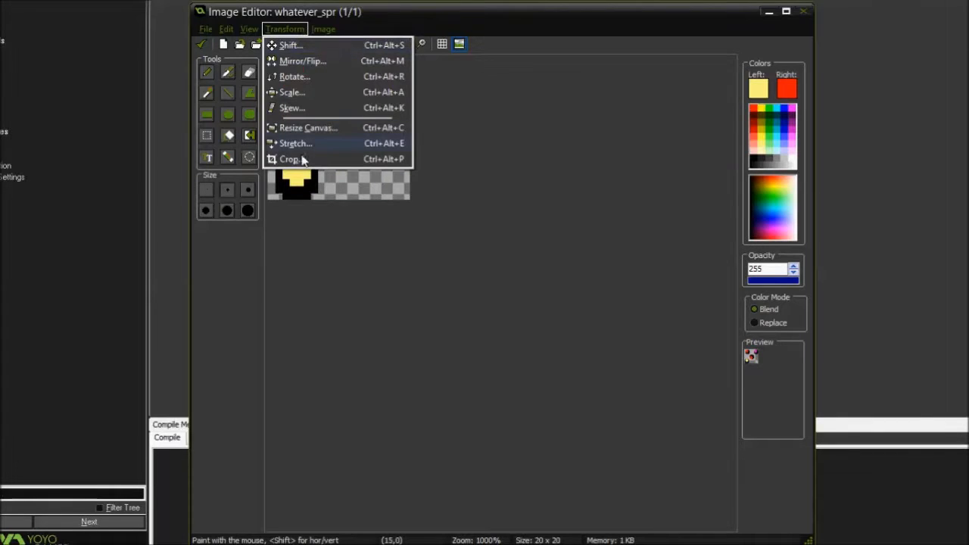
{"action": "left_click", "coordinate": [295, 143]}
{"action": "left_click", "coordinate": [430, 290]}
{"action": "left_click", "coordinate": [452, 193]}
{"action": "double_click", "coordinate": [453, 193]}
{"action": "type", "text": "120"}
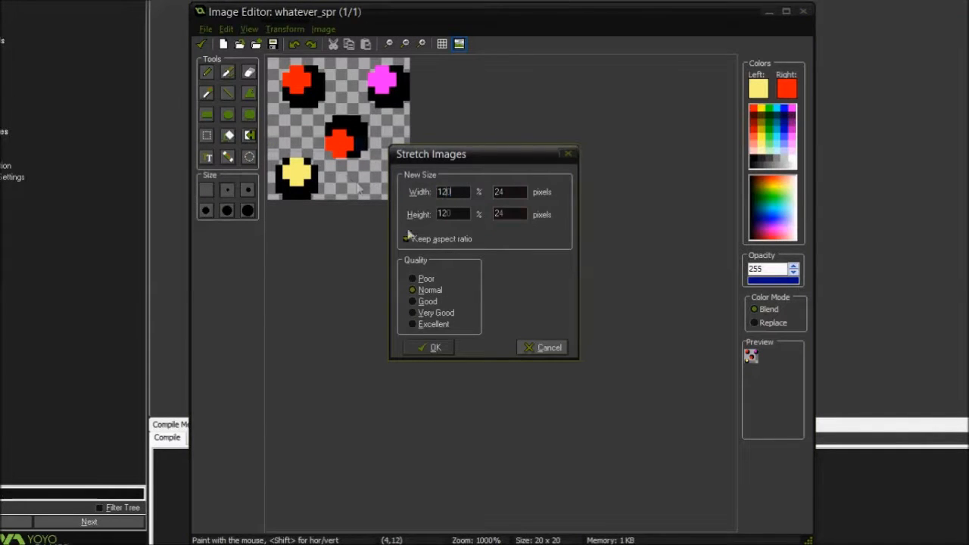
{"action": "left_click", "coordinate": [430, 347]}
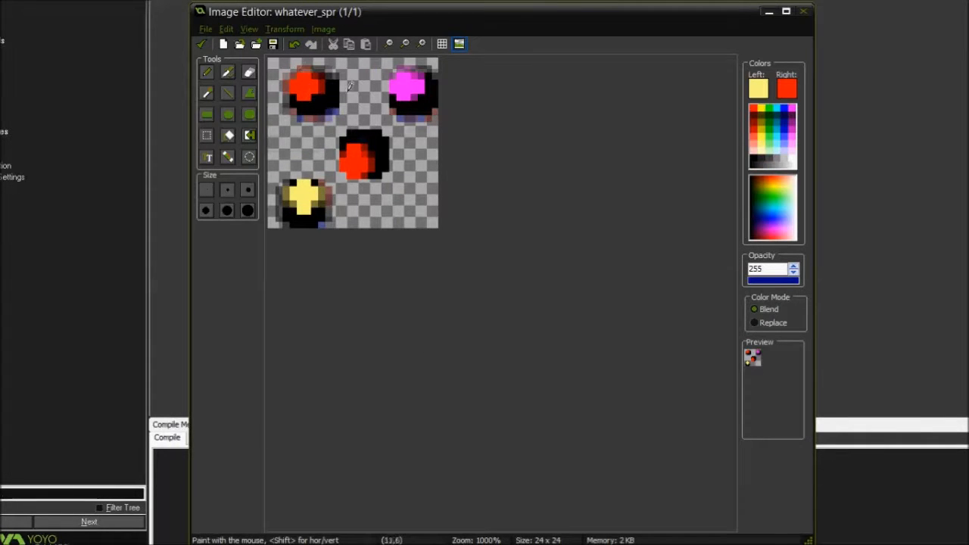
{"action": "key", "text": "ctrl+z"}
Select the rectangular region from pixel (2,2) to pixel (15,15) around the central red ball
{"action": "left_click", "coordinate": [286, 29]}
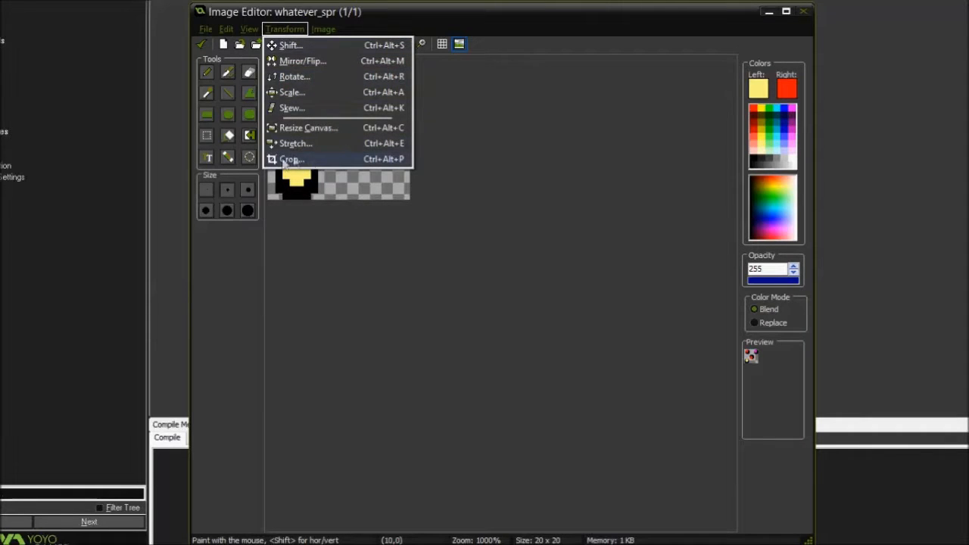
{"action": "left_click", "coordinate": [308, 240]}
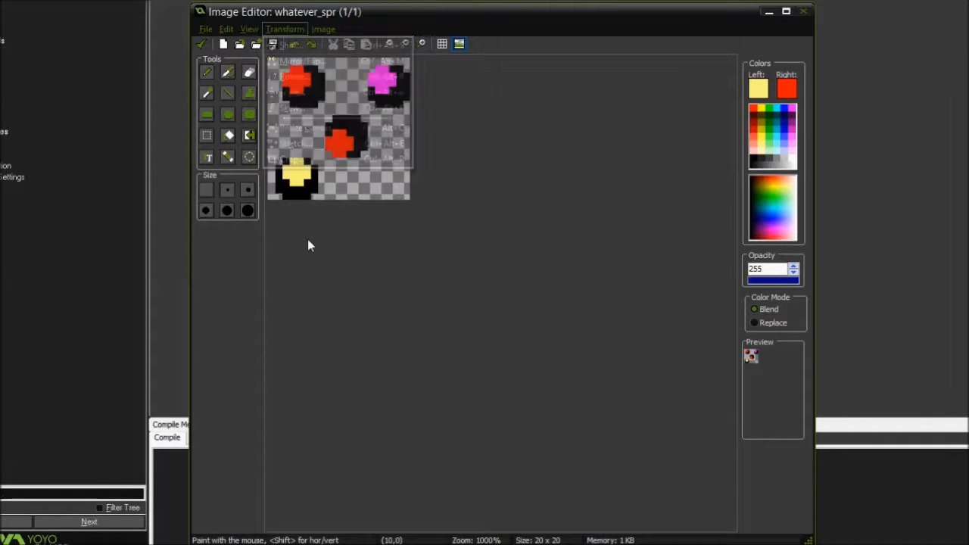
{"action": "left_click", "coordinate": [206, 135]}
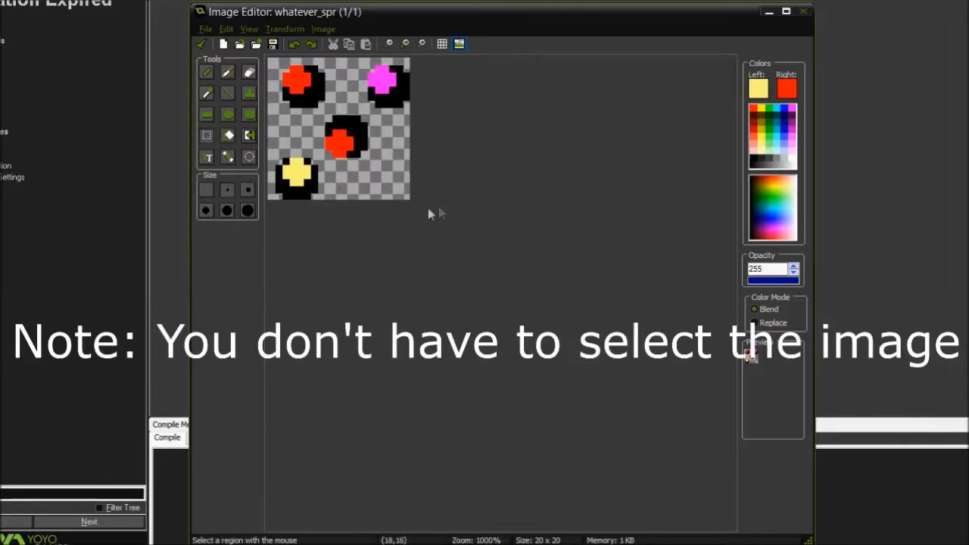
{"action": "left_click_drag", "start_coordinate": [412, 202], "coordinate": [368, 151]}
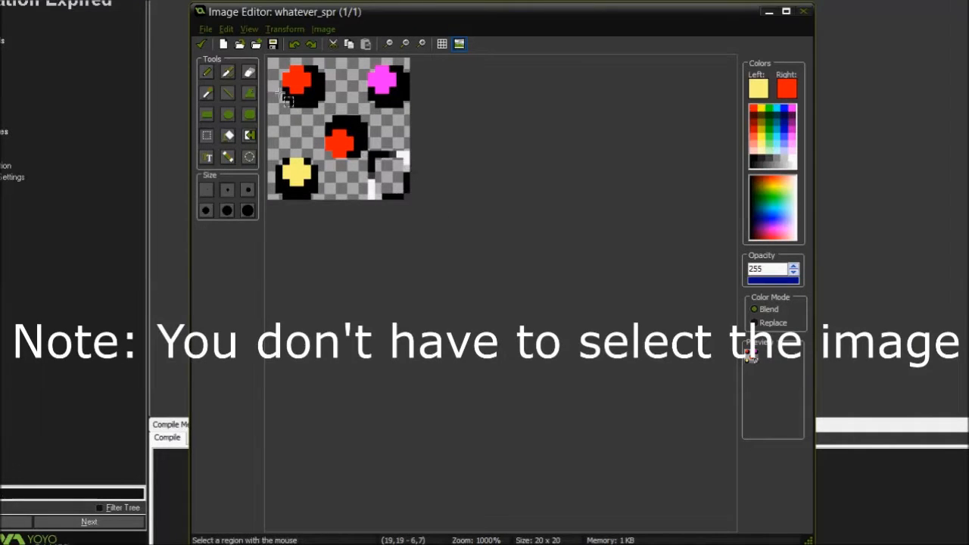
{"action": "left_click_drag", "start_coordinate": [283, 73], "coordinate": [396, 187]}
Crop the image with a border size of 2, and undo the crop
{"action": "left_click", "coordinate": [294, 28]}
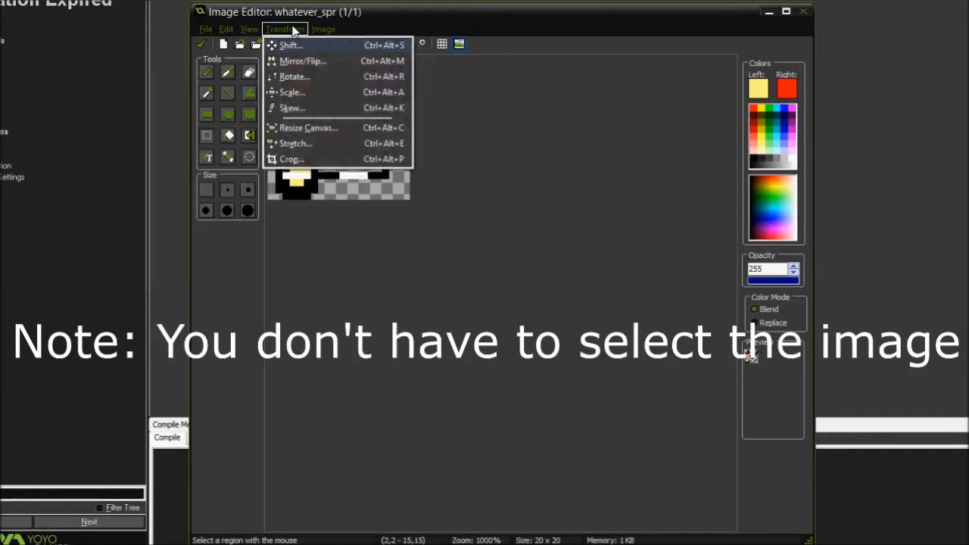
{"action": "left_click", "coordinate": [291, 159]}
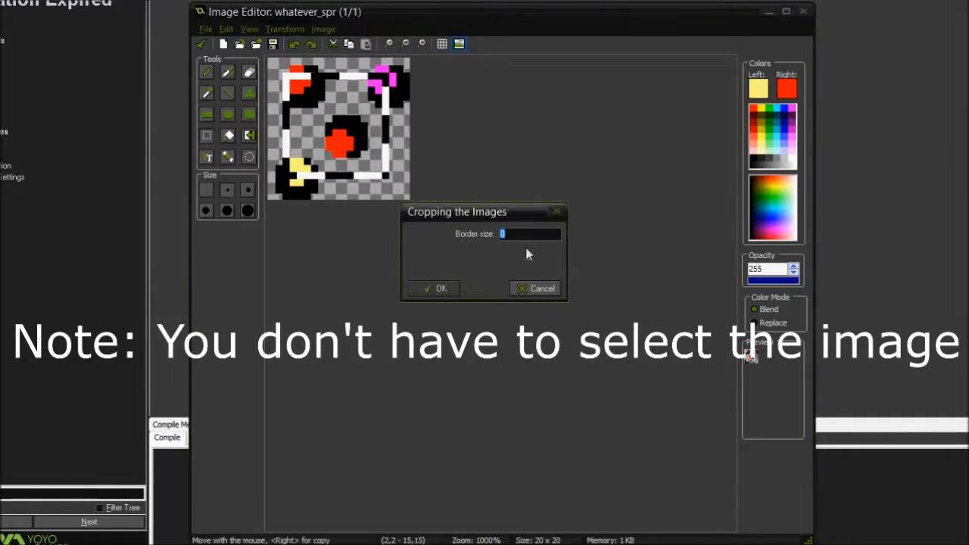
{"action": "type", "text": "2"}
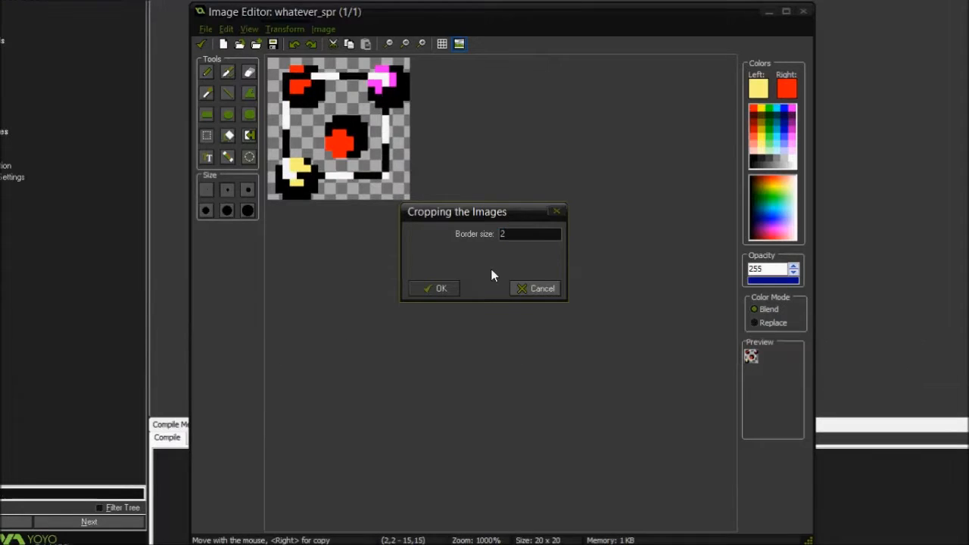
{"action": "left_click", "coordinate": [426, 288]}
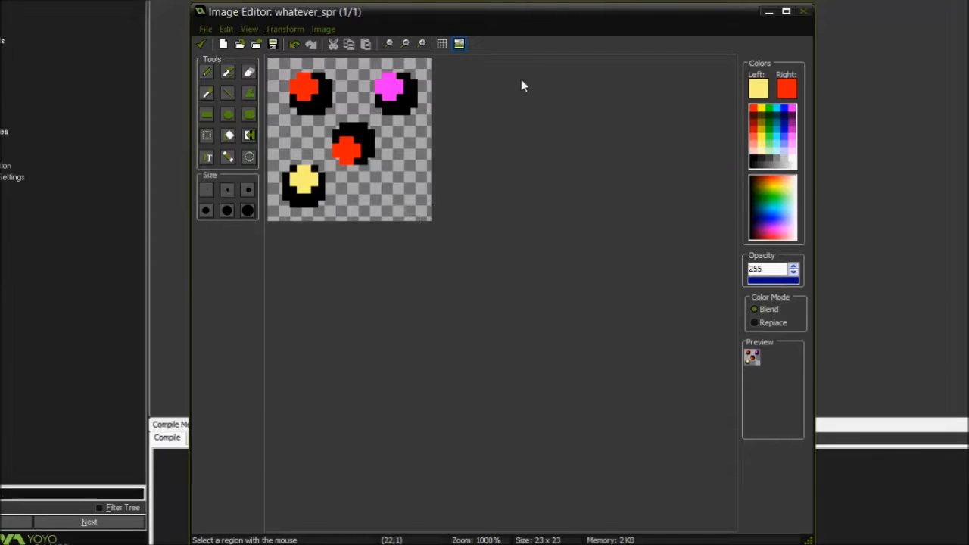
{"action": "key", "text": "ctrl+z"}
Select a region across the balls starting at pixel (1,1), and crop the image with a border size of 0
{"action": "left_click_drag", "start_coordinate": [279, 68], "coordinate": [377, 160]}
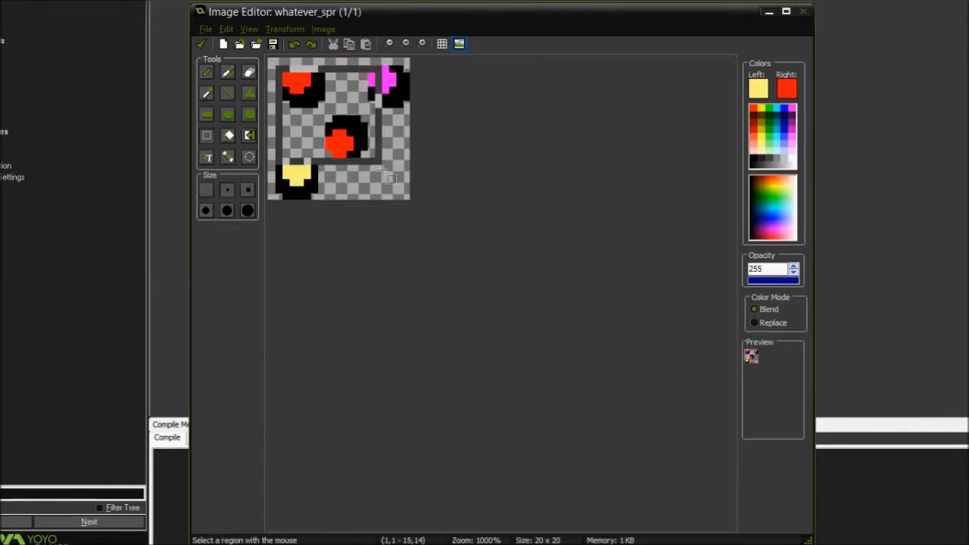
{"action": "left_click", "coordinate": [274, 27]}
{"action": "left_click", "coordinate": [281, 157]}
{"action": "left_click", "coordinate": [444, 292]}
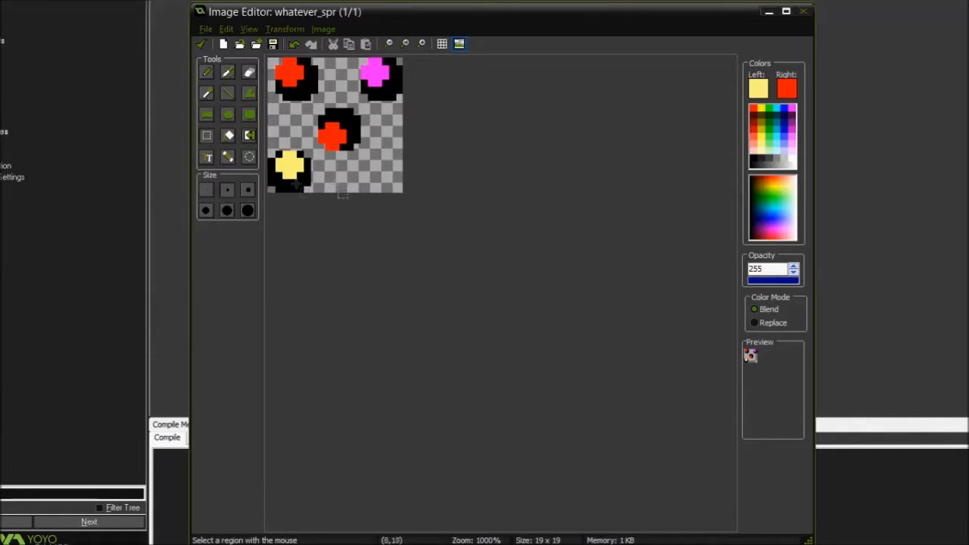
Crop the image again with a 2-pixel border around the balls, making it 23 x 23
{"action": "left_click", "coordinate": [284, 28]}
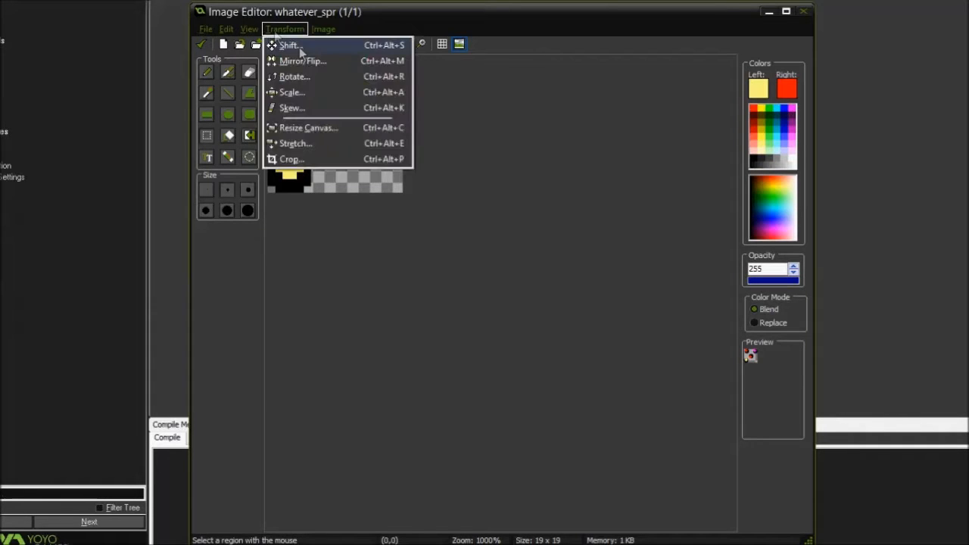
{"action": "left_click", "coordinate": [290, 159]}
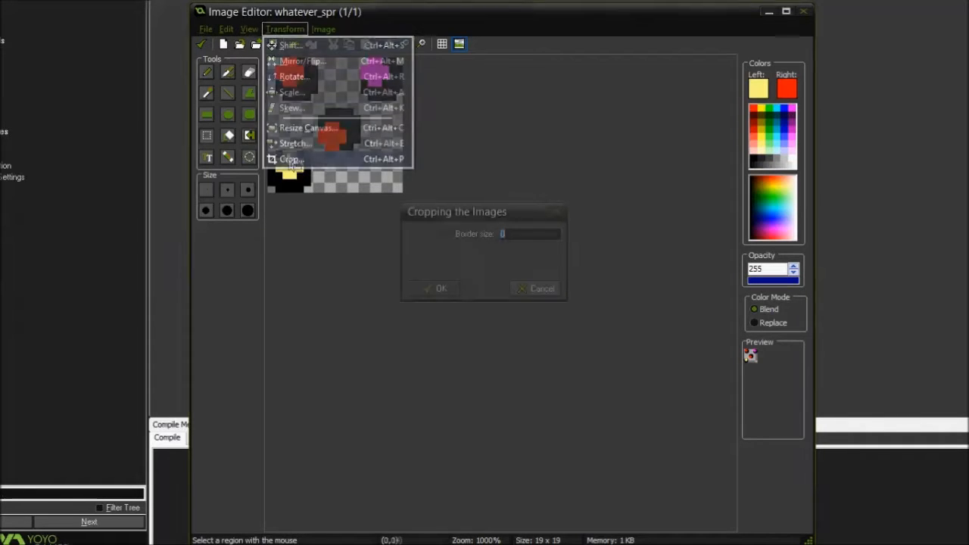
{"action": "left_click", "coordinate": [560, 212]}
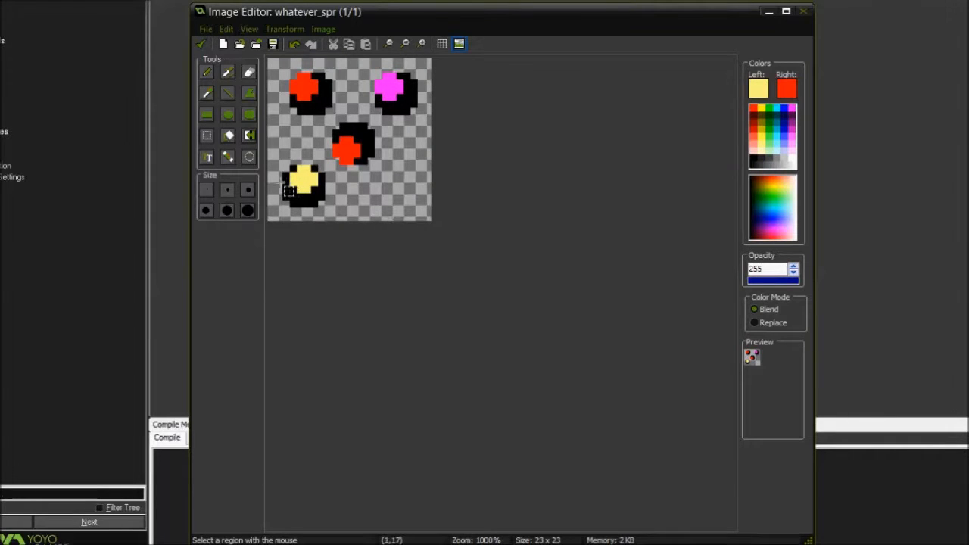
Paint a short pencil line in the empty border beside the yellow ball, and undo it together with the bordered crop
{"action": "left_click", "coordinate": [207, 72]}
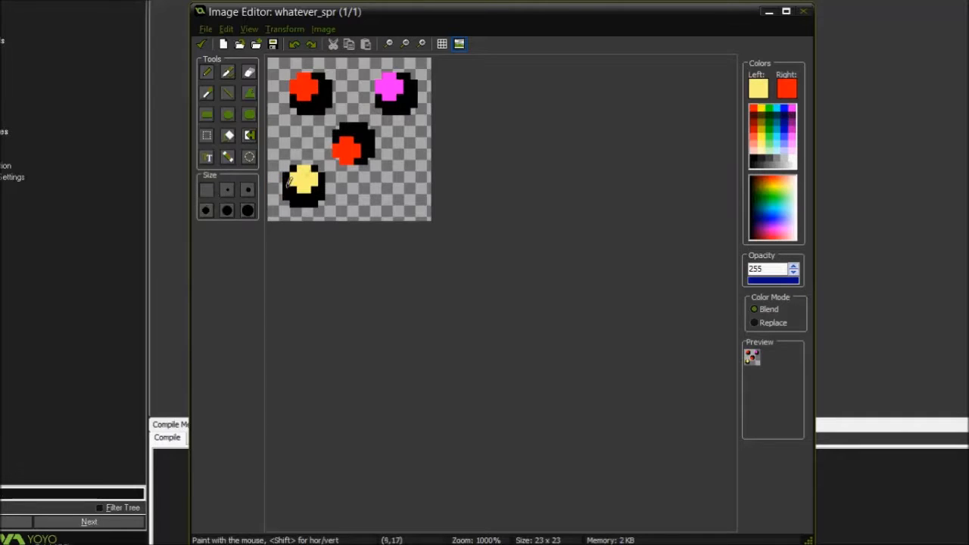
{"action": "left_click_drag", "start_coordinate": [281, 189], "coordinate": [269, 189]}
{"action": "key", "text": "ctrl+z"}
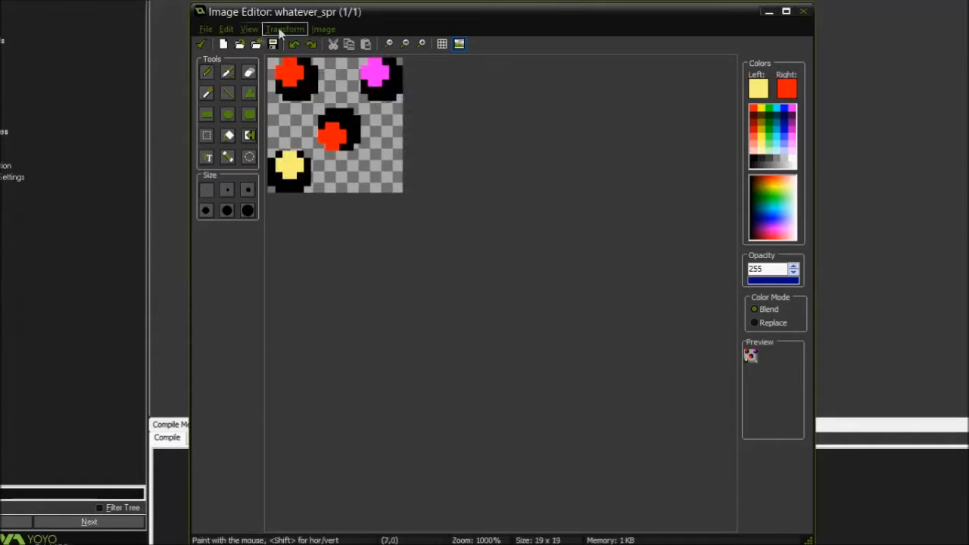
Convert the image to black and white, and undo the conversion
{"action": "left_click", "coordinate": [282, 30]}
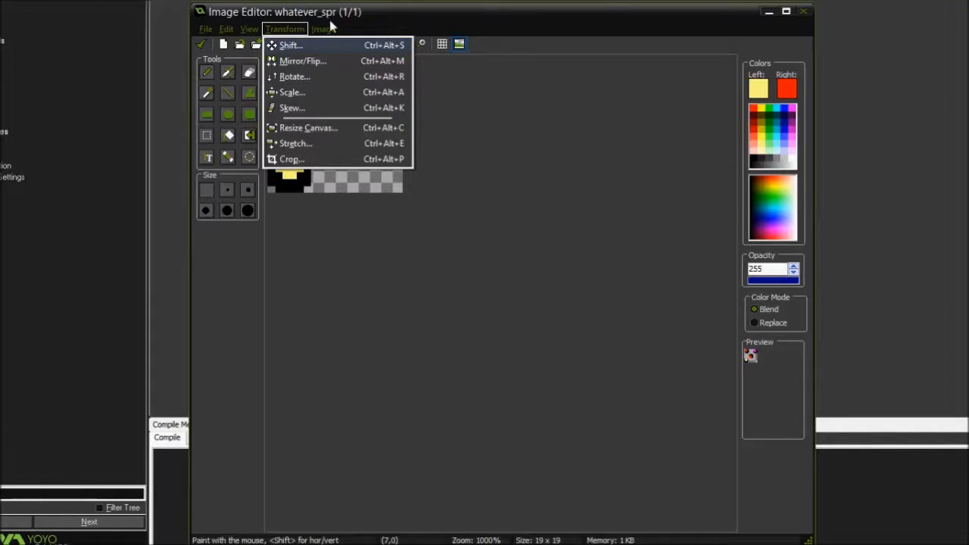
{"action": "mouse_move", "coordinate": [329, 29]}
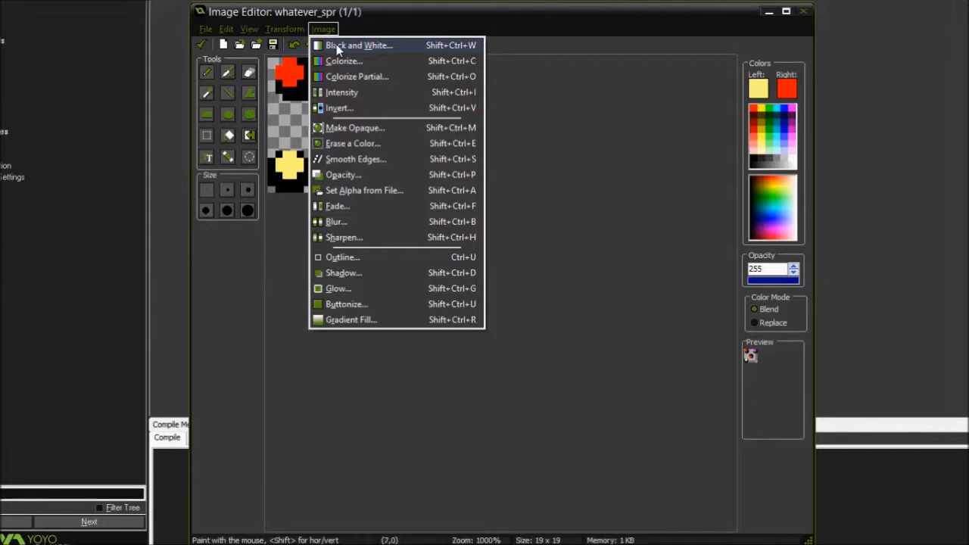
{"action": "left_click", "coordinate": [342, 45]}
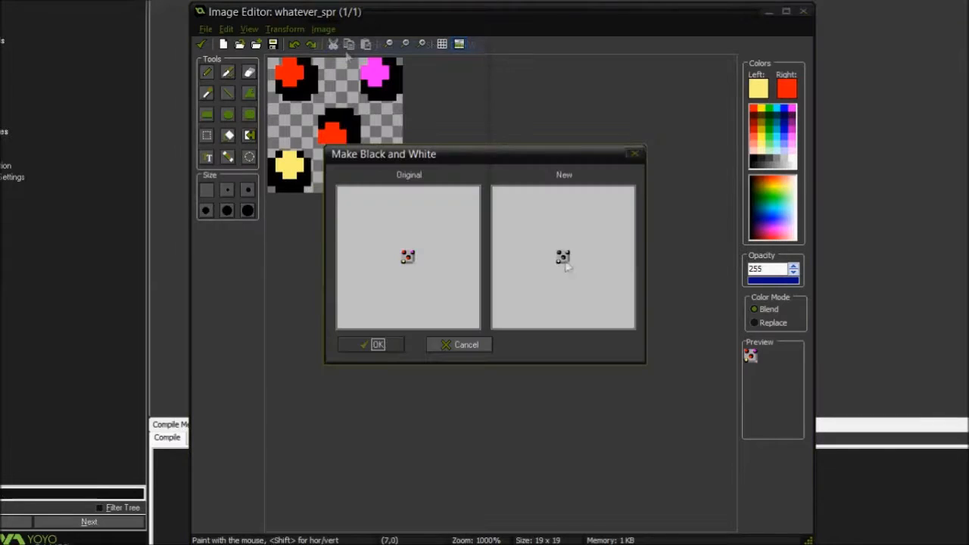
{"action": "left_click", "coordinate": [376, 345]}
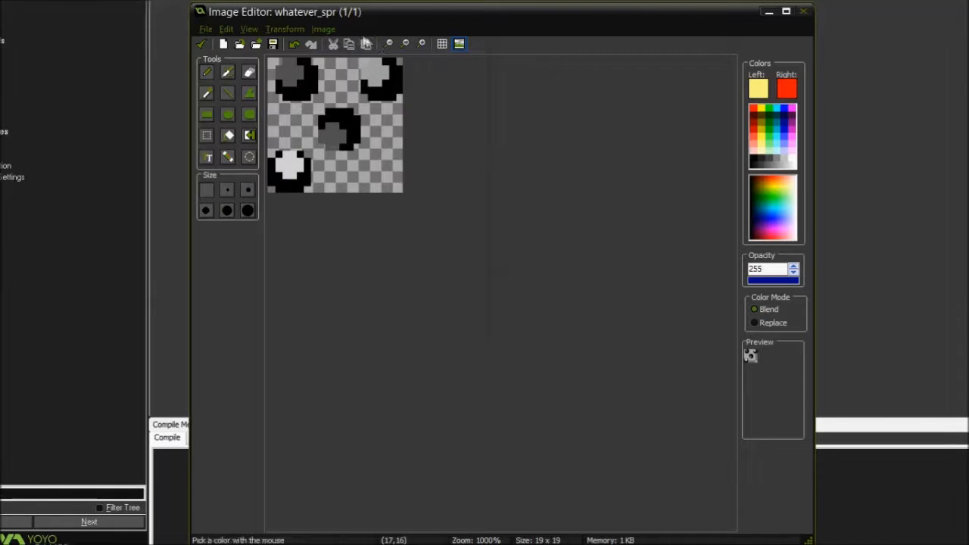
{"action": "key", "text": "ctrl+z"}
Try colorizing the image with the hue at 0 and Shift the hue turned on, and close the effect without applying it
{"action": "left_click", "coordinate": [323, 29]}
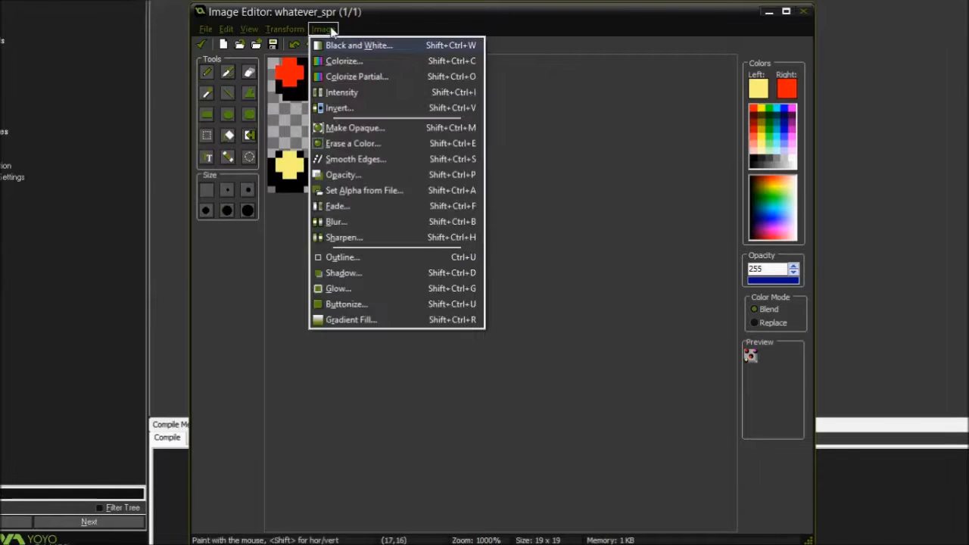
{"action": "left_click", "coordinate": [346, 63]}
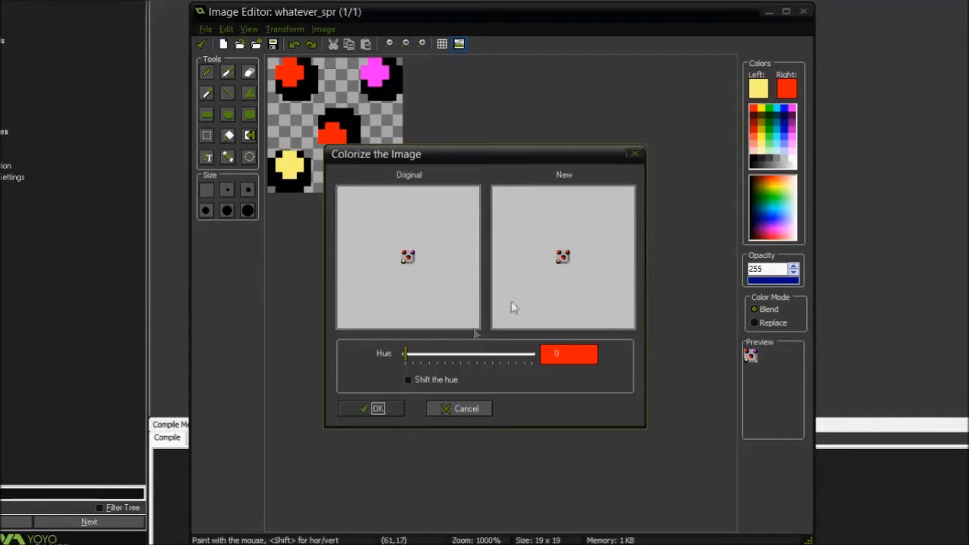
{"action": "left_click_drag", "start_coordinate": [406, 354], "coordinate": [353, 350]}
{"action": "mouse_move", "coordinate": [405, 355]}
{"action": "left_mouse_down"}
{"action": "mouse_move", "coordinate": [528, 363]}
{"action": "mouse_move", "coordinate": [502, 354]}
{"action": "mouse_move", "coordinate": [526, 354]}
{"action": "mouse_move", "coordinate": [407, 353]}
{"action": "mouse_move", "coordinate": [541, 352]}
{"action": "mouse_move", "coordinate": [386, 353]}
{"action": "left_mouse_up"}
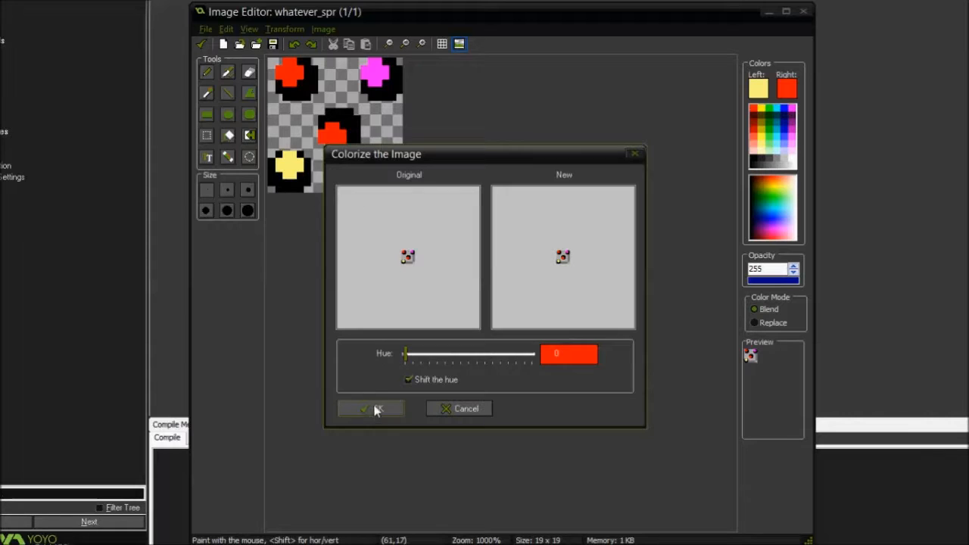
{"action": "left_click", "coordinate": [635, 153]}
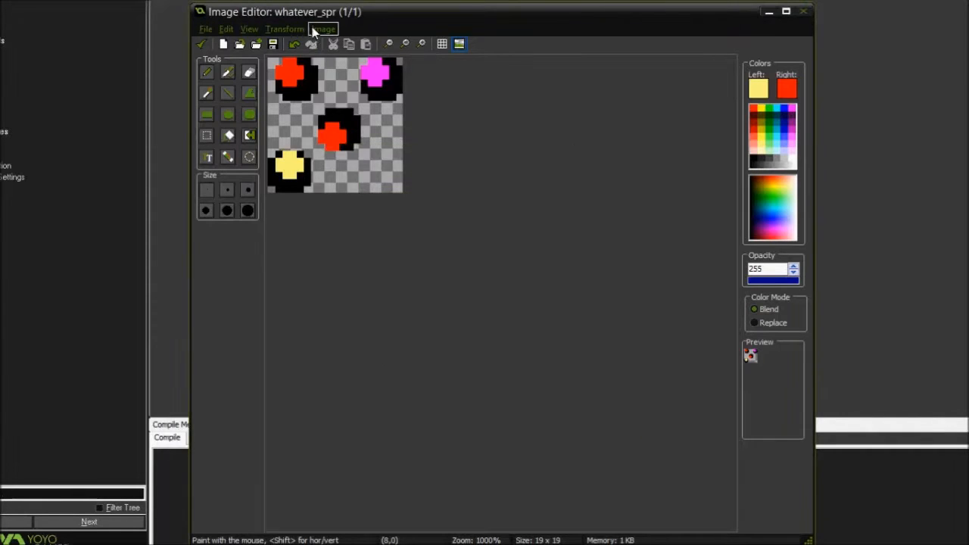
Partially colorize the image, replacing the pink ball's hue 212 with new hue 150, with tolerance 65 and Shift the hue off
{"action": "left_click", "coordinate": [314, 30]}
{"action": "left_click", "coordinate": [323, 78]}
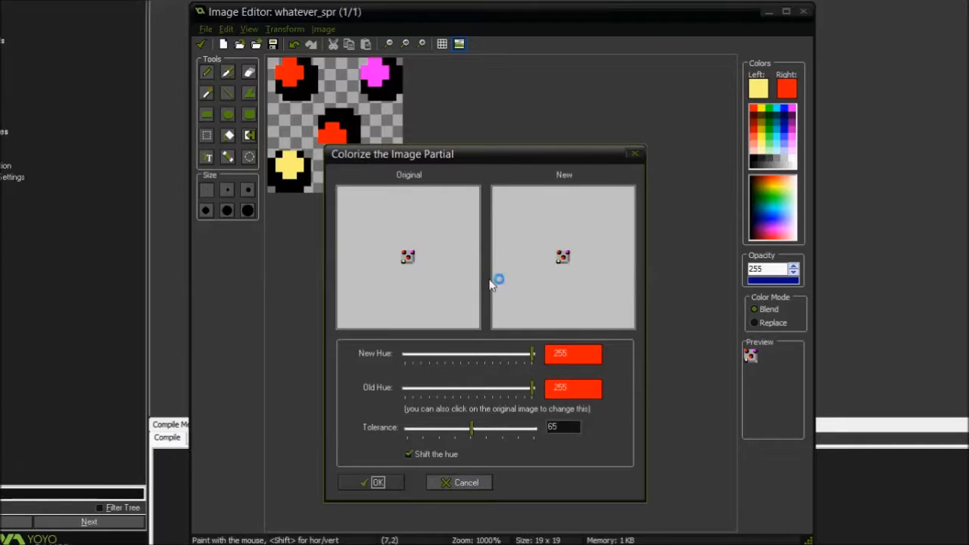
{"action": "left_click", "coordinate": [409, 252]}
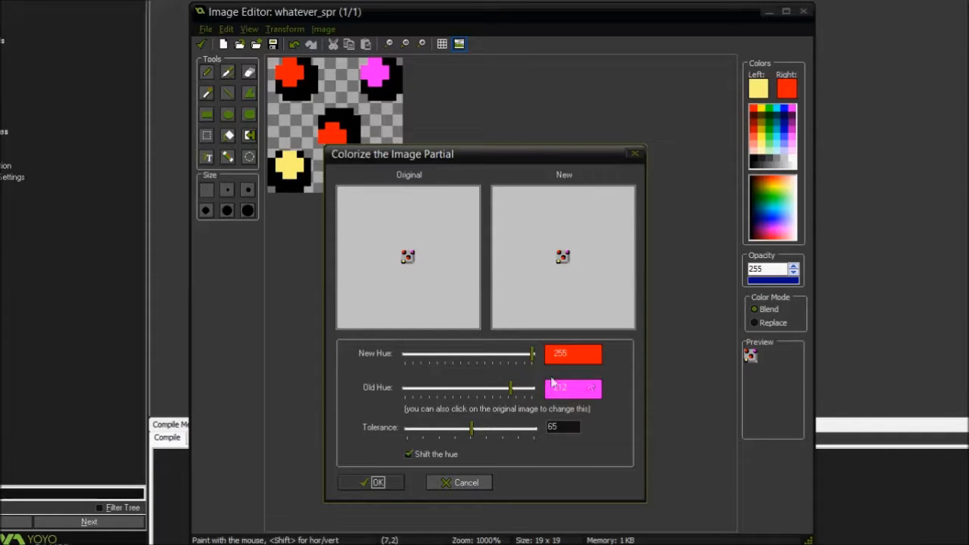
{"action": "left_click_drag", "start_coordinate": [533, 354], "coordinate": [580, 359]}
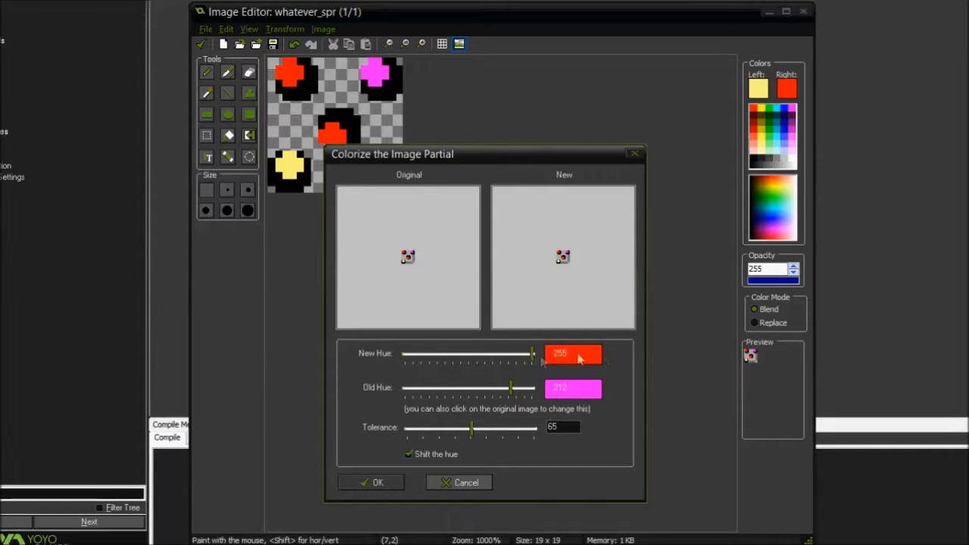
{"action": "left_click", "coordinate": [409, 456]}
{"action": "left_click_drag", "start_coordinate": [534, 355], "coordinate": [480, 356]}
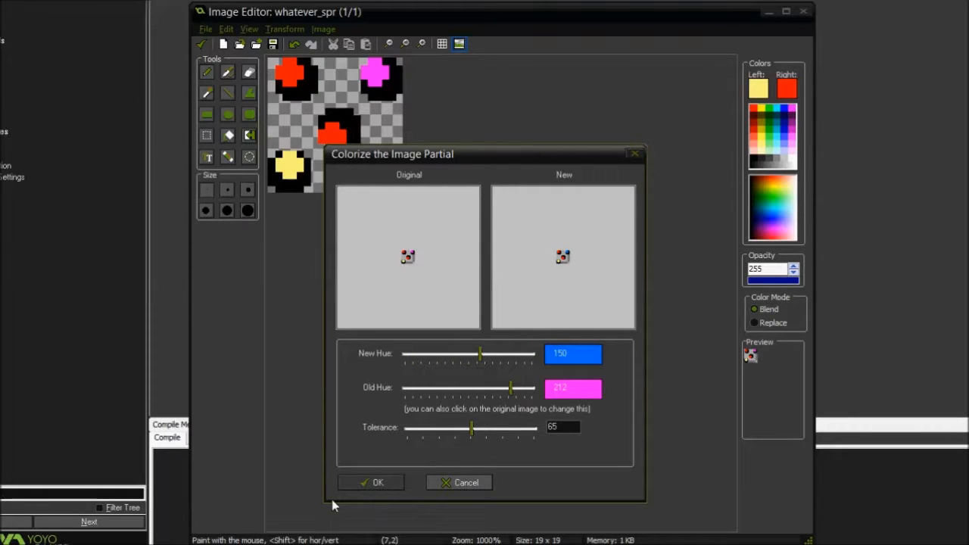
{"action": "left_click", "coordinate": [372, 482]}
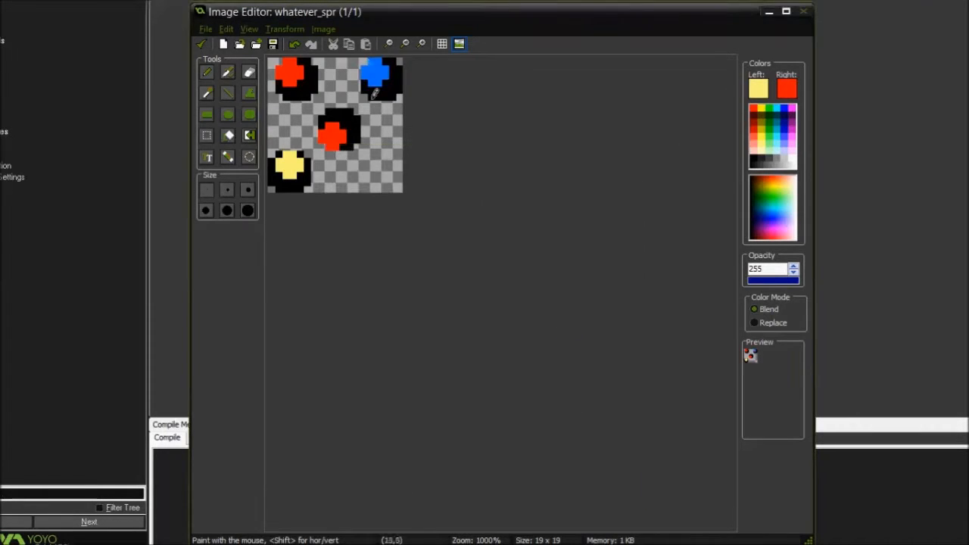
Preview the Intensity effect with value and saturation at their lowest and at 255, and close it without applying
{"action": "left_click", "coordinate": [293, 30]}
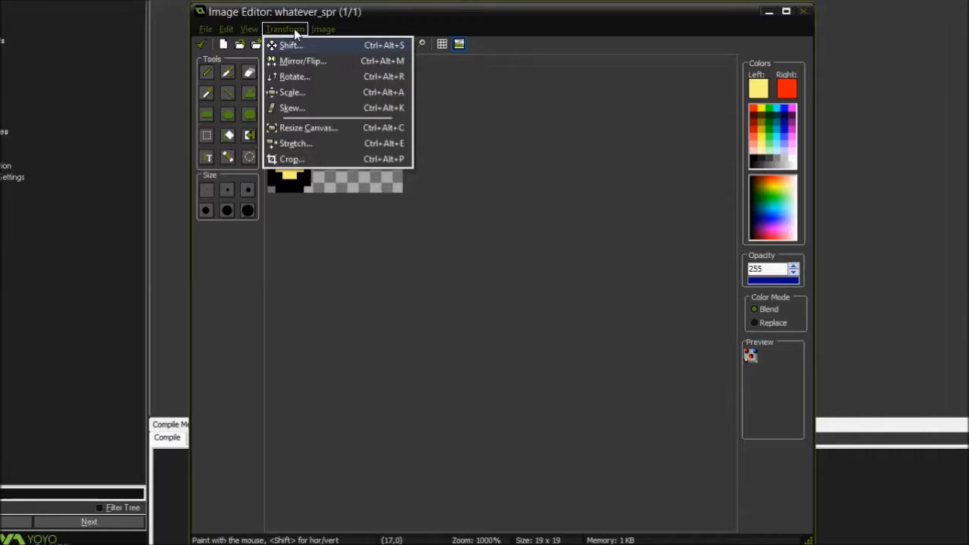
{"action": "mouse_move", "coordinate": [323, 29]}
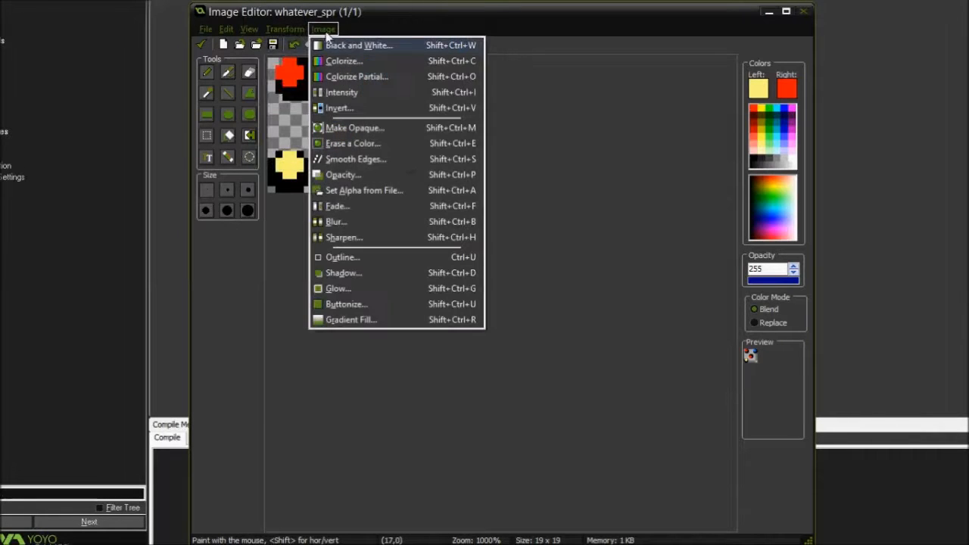
{"action": "left_click", "coordinate": [342, 92]}
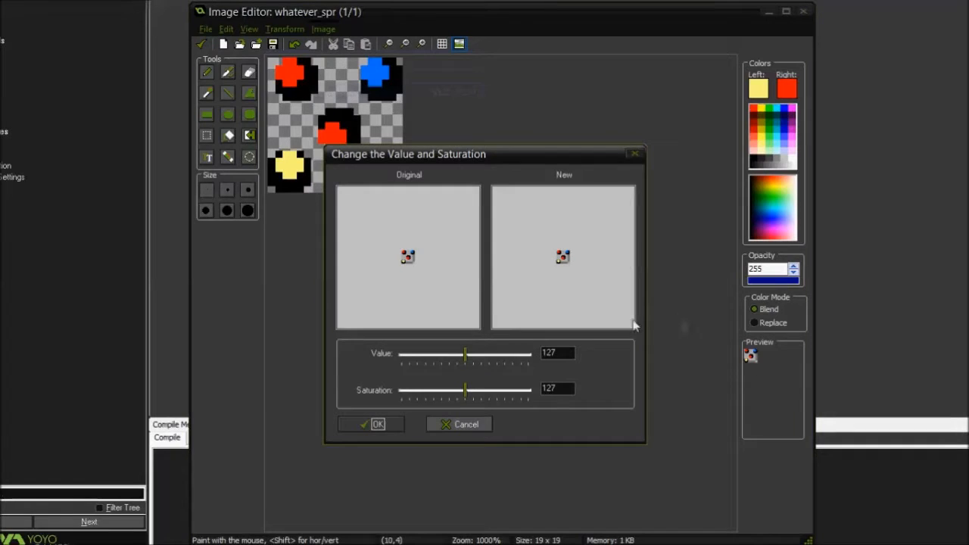
{"action": "left_click_drag", "start_coordinate": [466, 359], "coordinate": [390, 370]}
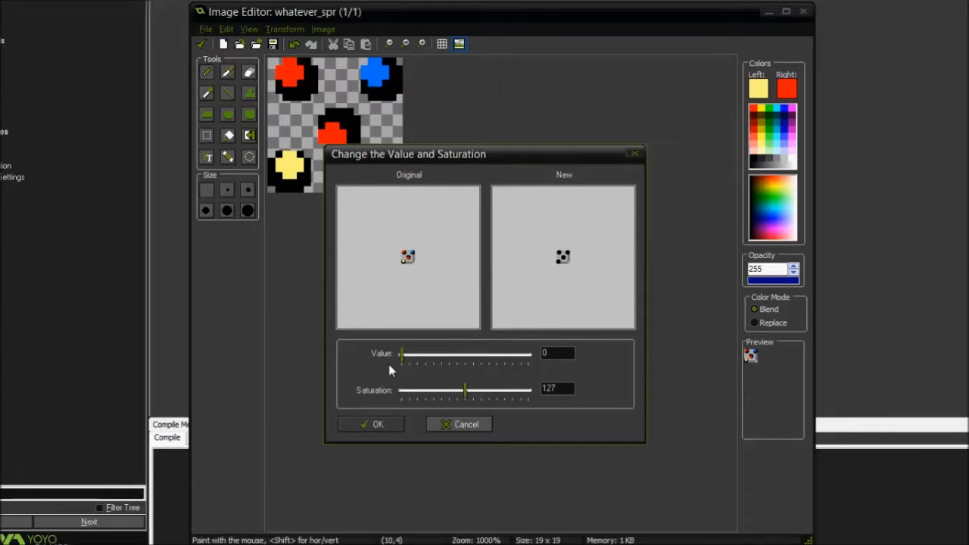
{"action": "left_click_drag", "start_coordinate": [390, 370], "coordinate": [551, 367]}
{"action": "left_click_drag", "start_coordinate": [529, 354], "coordinate": [465, 354]}
{"action": "left_click_drag", "start_coordinate": [465, 390], "coordinate": [402, 393]}
{"action": "mouse_move", "coordinate": [465, 357]}
{"action": "left_mouse_down"}
{"action": "mouse_move", "coordinate": [410, 363]}
{"action": "mouse_move", "coordinate": [514, 361]}
{"action": "mouse_move", "coordinate": [460, 366]}
{"action": "left_mouse_up"}
{"action": "left_click_drag", "start_coordinate": [402, 391], "coordinate": [565, 385]}
{"action": "left_click_drag", "start_coordinate": [466, 354], "coordinate": [532, 361]}
{"action": "mouse_move", "coordinate": [529, 392]}
{"action": "left_mouse_down"}
{"action": "mouse_move", "coordinate": [471, 393]}
{"action": "mouse_move", "coordinate": [539, 394]}
{"action": "left_mouse_up"}
{"action": "left_click", "coordinate": [634, 154]}
Invert the colors of the image, and undo the inversion
{"action": "left_click", "coordinate": [324, 29]}
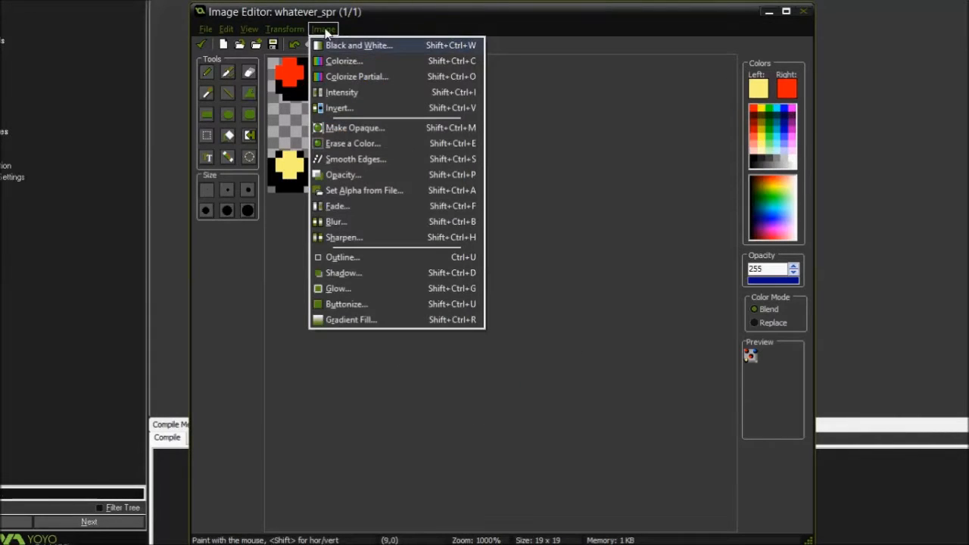
{"action": "left_click", "coordinate": [341, 107]}
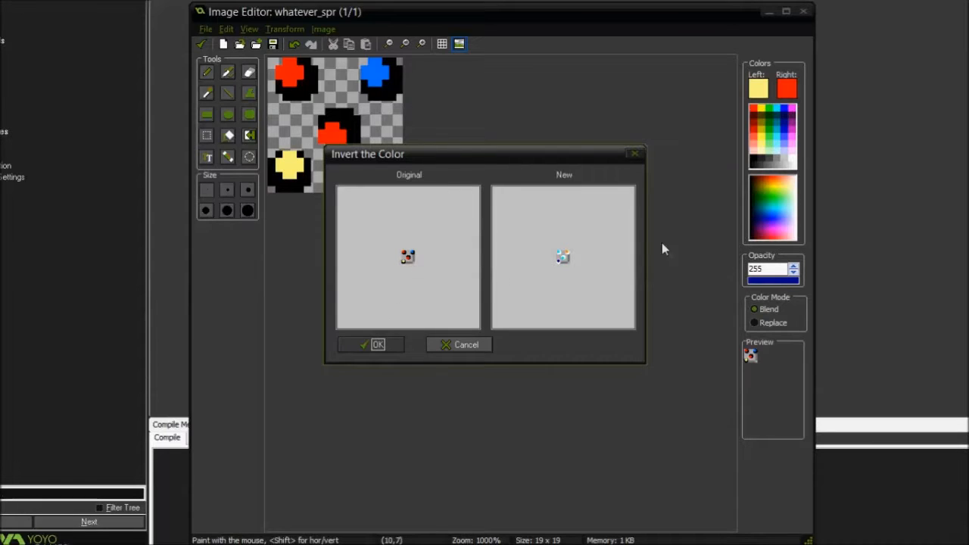
{"action": "left_click", "coordinate": [382, 345]}
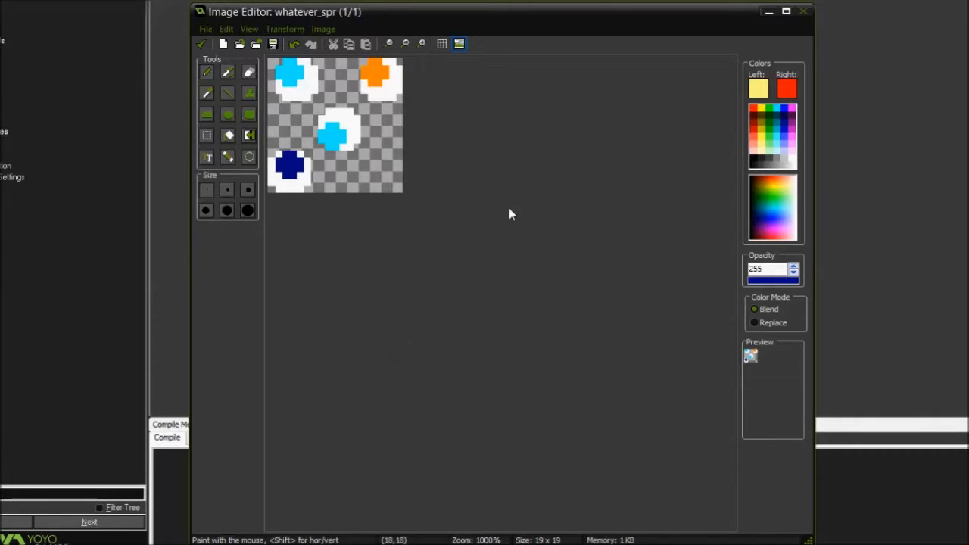
{"action": "key", "text": "ctrl+z"}
Make the image opaque, and undo the change
{"action": "left_click", "coordinate": [323, 29]}
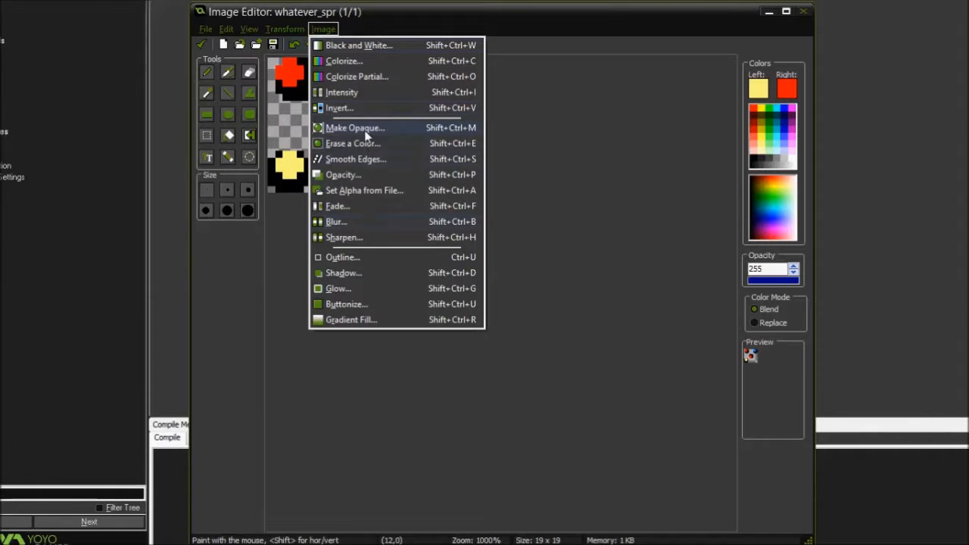
{"action": "left_click", "coordinate": [364, 130]}
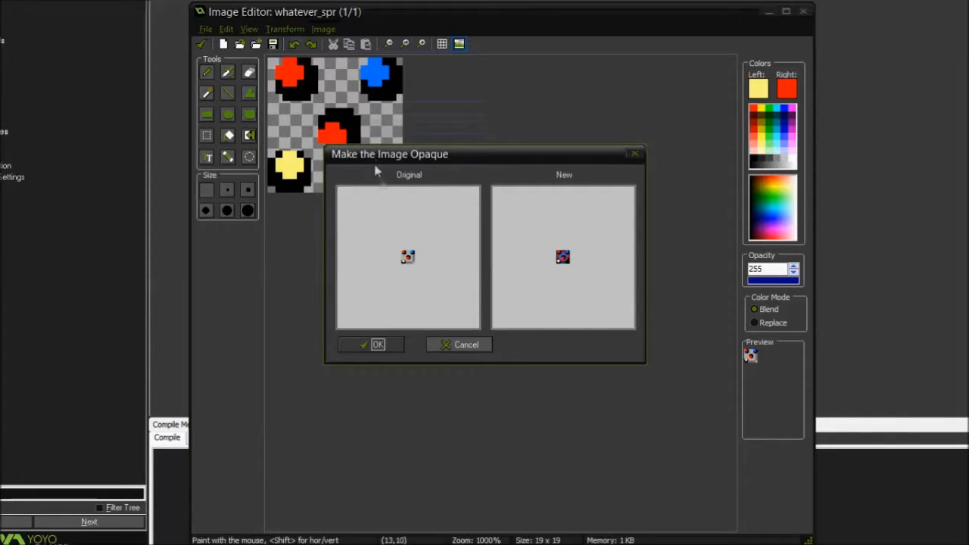
{"action": "left_click", "coordinate": [372, 345]}
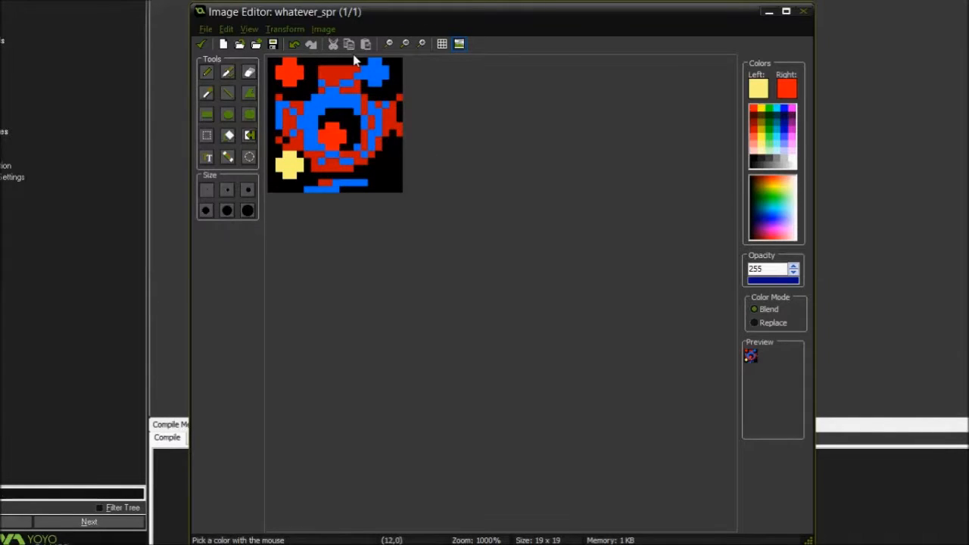
{"action": "key", "text": "ctrl+z"}
{"action": "key", "text": "ctrl+z"}
Try erasing black at tolerance 255 and the balls' red at several tolerances, and close the effect without applying it
{"action": "left_click", "coordinate": [323, 29]}
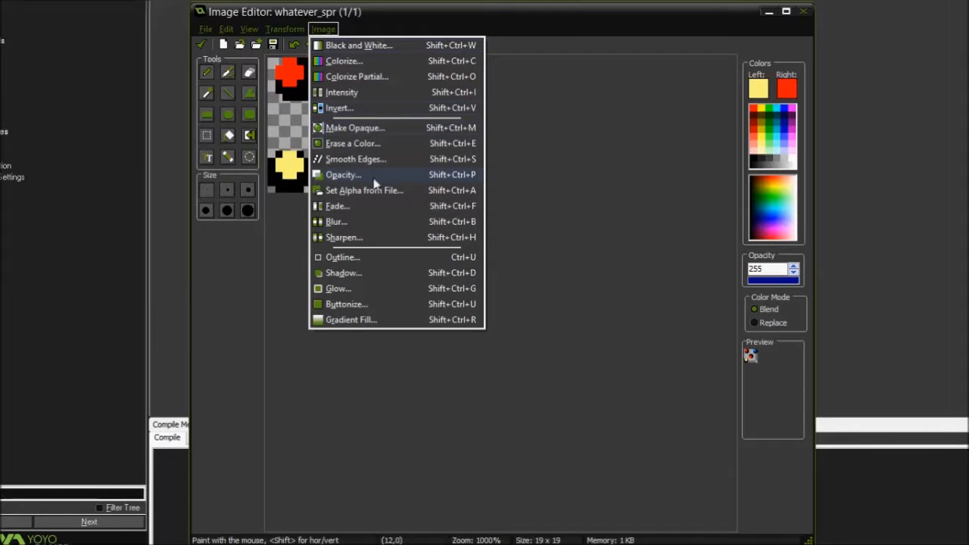
{"action": "left_click", "coordinate": [354, 148]}
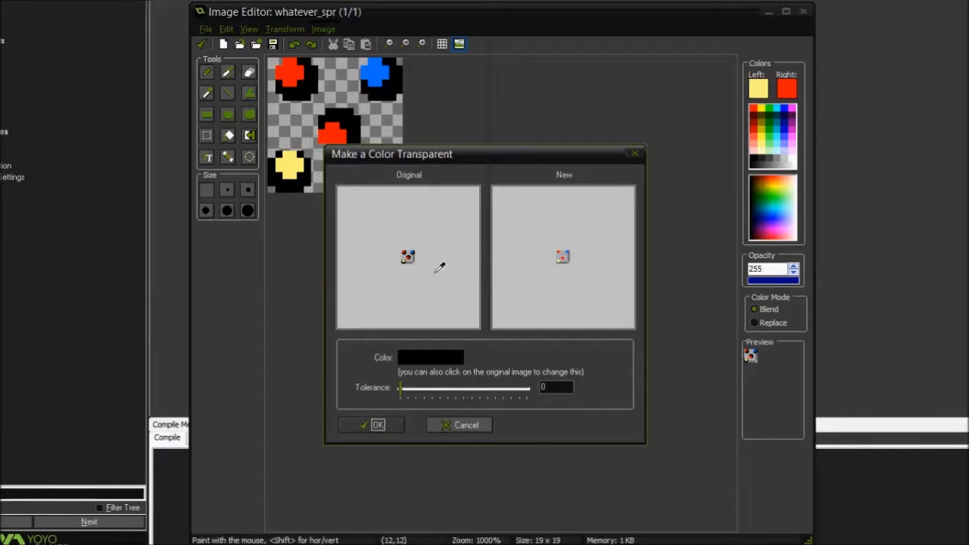
{"action": "left_click_drag", "start_coordinate": [401, 389], "coordinate": [529, 401]}
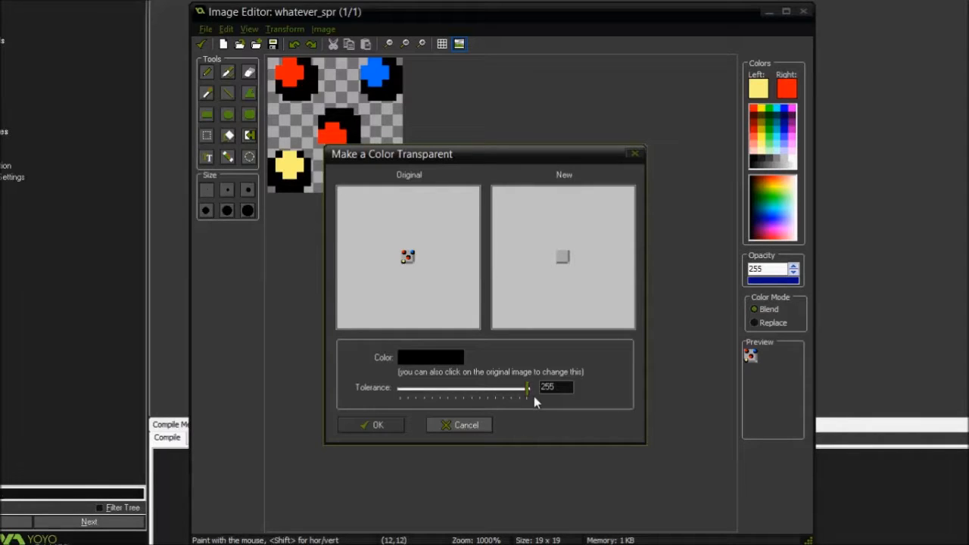
{"action": "left_click_drag", "start_coordinate": [534, 396], "coordinate": [402, 399]}
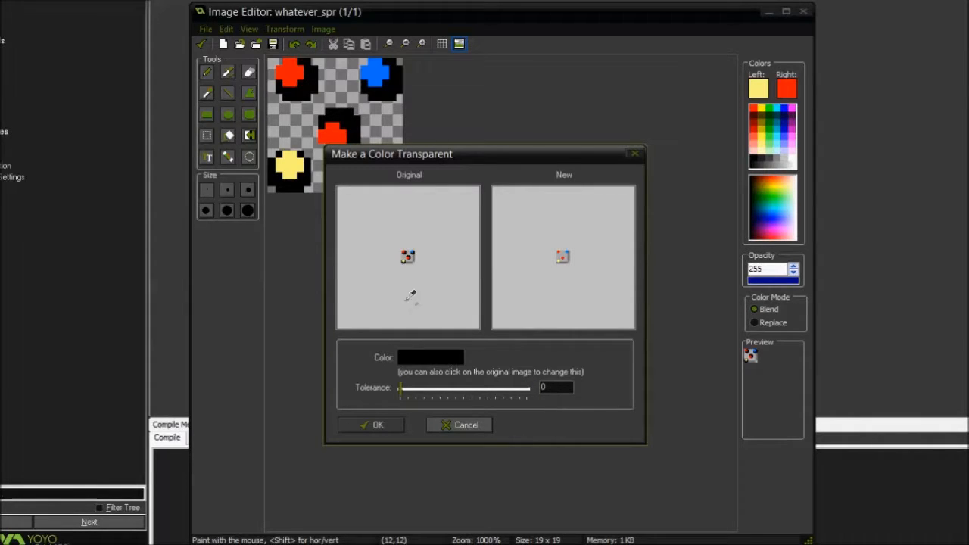
{"action": "left_click", "coordinate": [403, 256]}
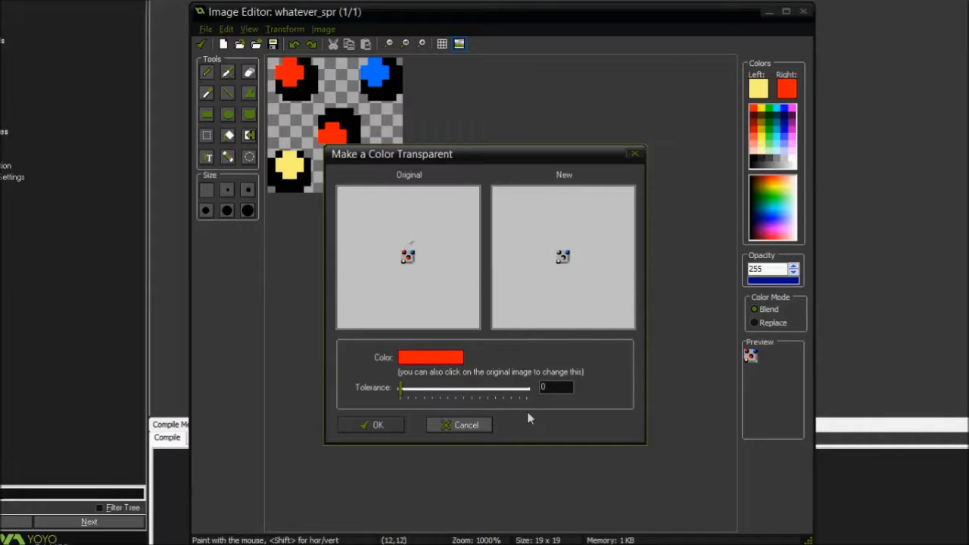
{"action": "left_click_drag", "start_coordinate": [402, 395], "coordinate": [451, 390]}
{"action": "left_click", "coordinate": [635, 155]}
Smooth the edges of the image, and undo the smoothing
{"action": "left_click", "coordinate": [324, 30]}
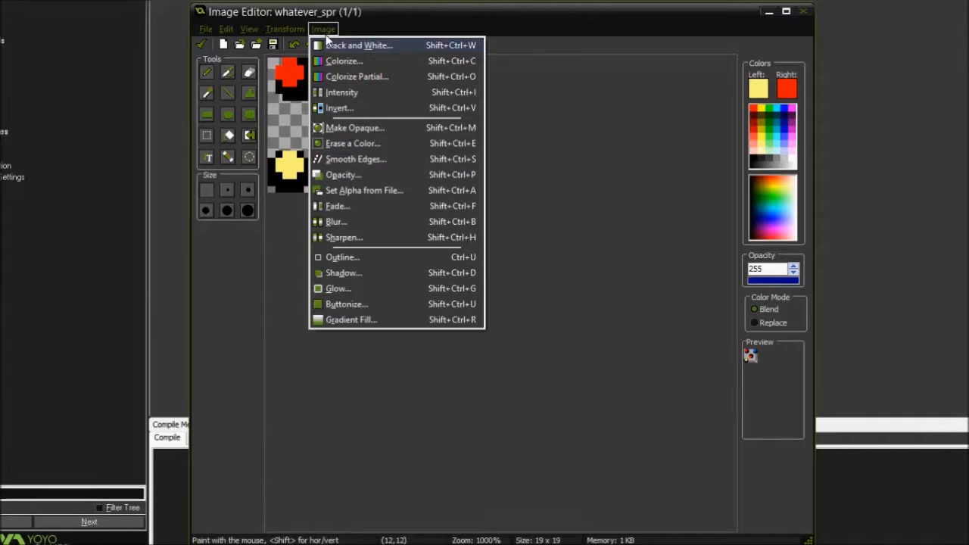
{"action": "left_click", "coordinate": [362, 159]}
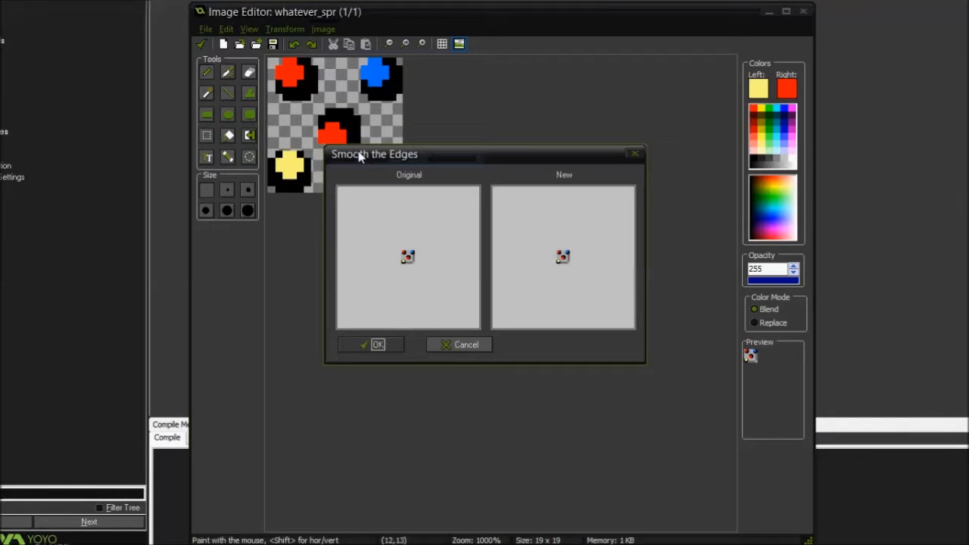
{"action": "left_click", "coordinate": [377, 345]}
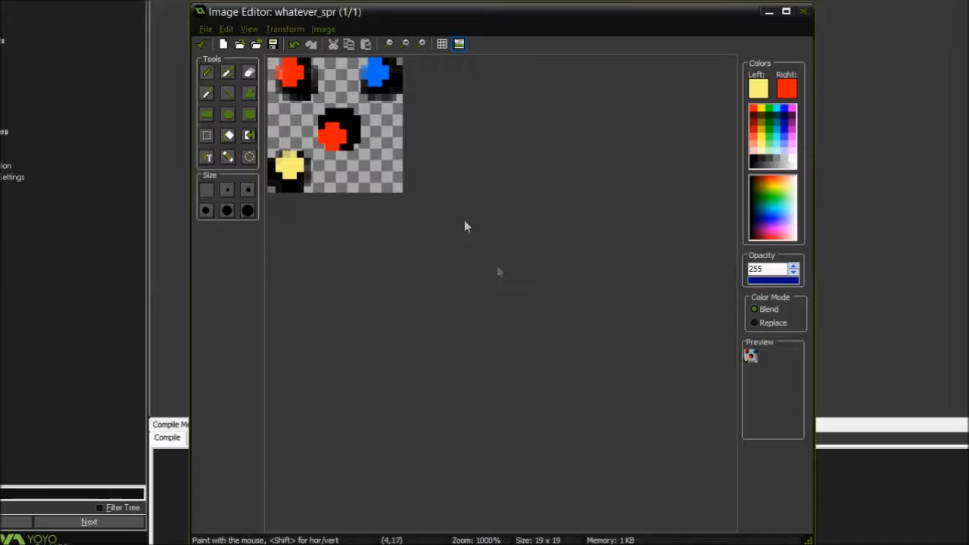
Compare relative and absolute opacity, and apply an opacity of 54 to the image with Relative on
{"action": "left_click", "coordinate": [323, 29]}
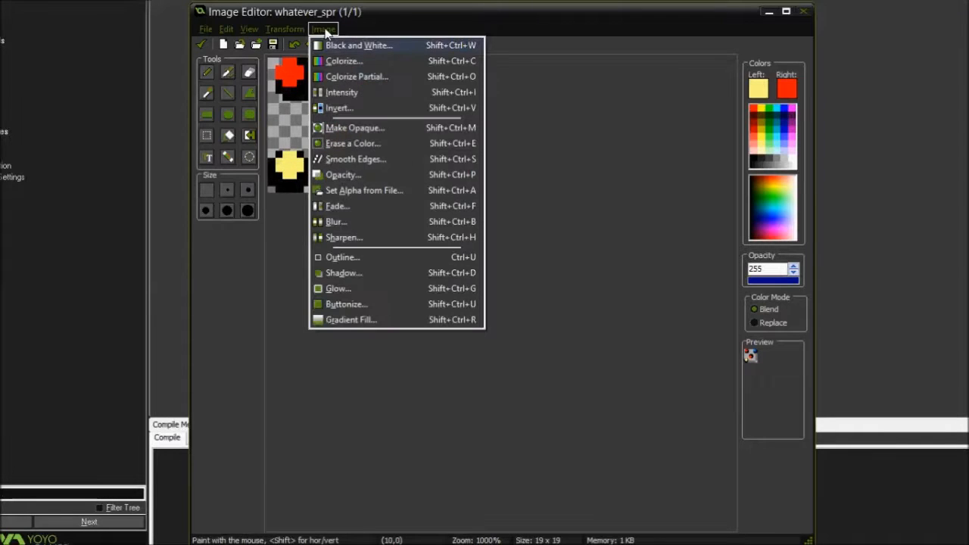
{"action": "left_click", "coordinate": [357, 175]}
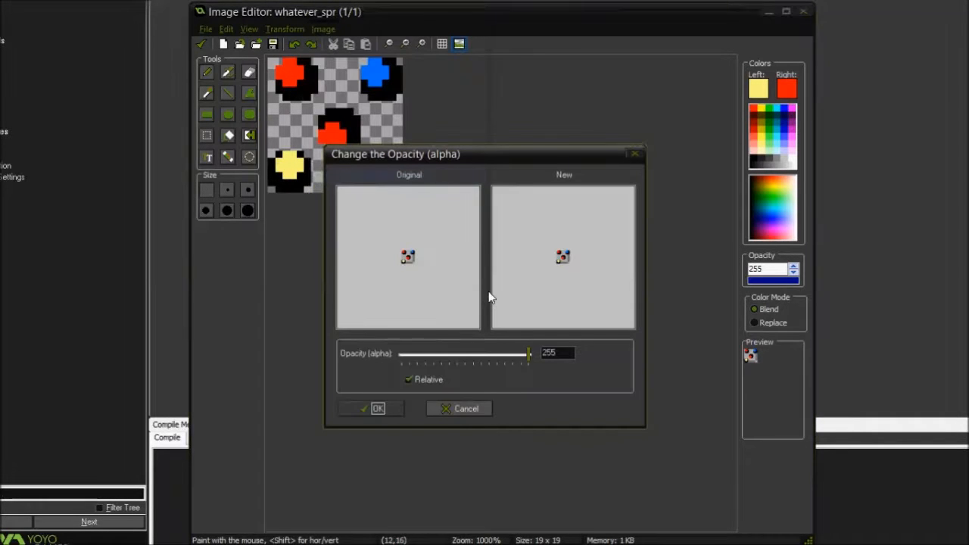
{"action": "left_click_drag", "start_coordinate": [527, 359], "coordinate": [433, 359]}
{"action": "left_click", "coordinate": [409, 380]}
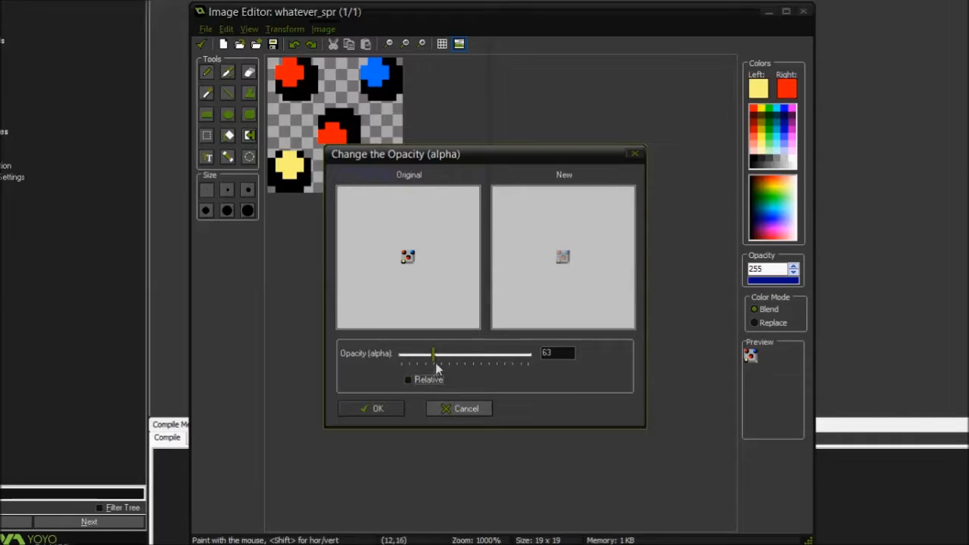
{"action": "mouse_move", "coordinate": [435, 357]}
{"action": "left_mouse_down"}
{"action": "mouse_move", "coordinate": [531, 357]}
{"action": "mouse_move", "coordinate": [428, 356]}
{"action": "left_mouse_up"}
{"action": "left_click", "coordinate": [409, 380]}
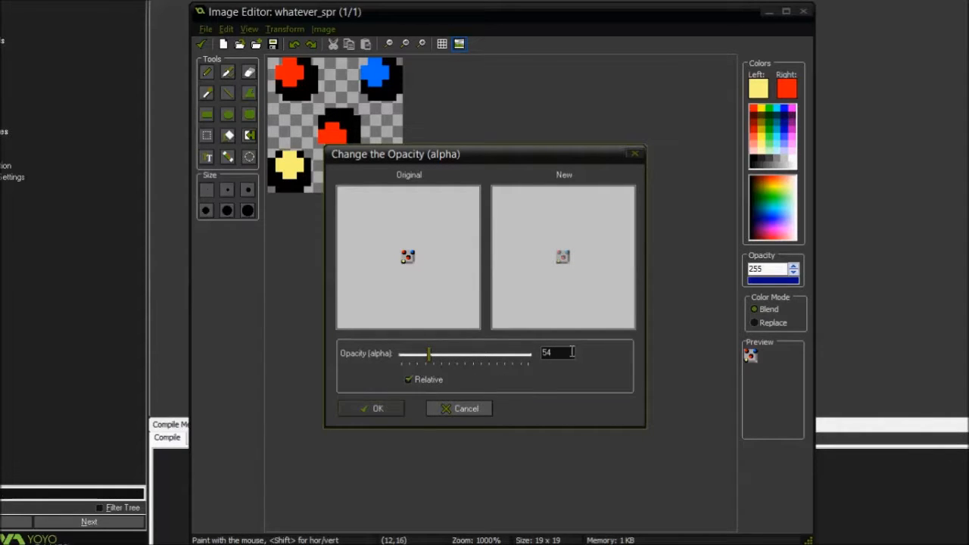
{"action": "left_click", "coordinate": [369, 408]}
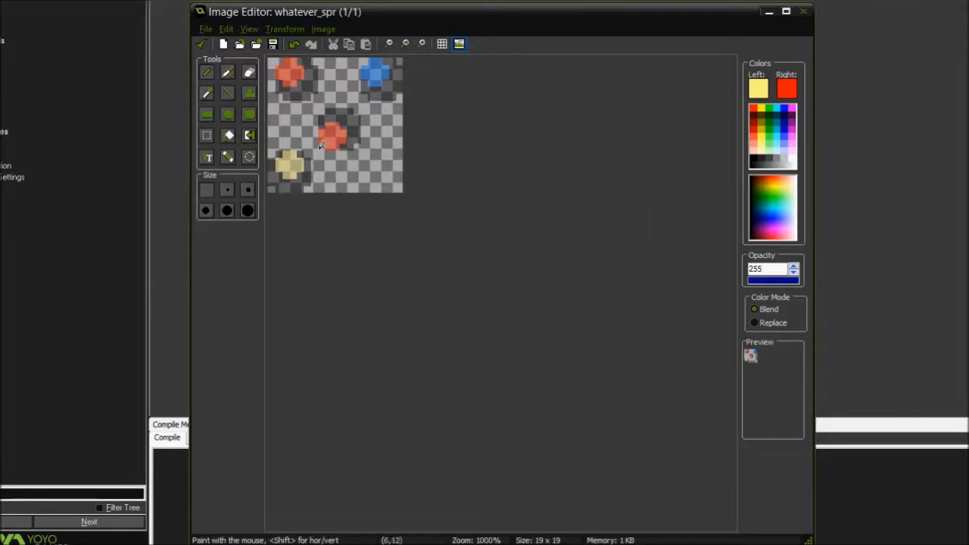
Paint a horizontal yellow line from the middle ball to the image's edge, and undo it together with the opacity change
{"action": "left_click_drag", "start_coordinate": [321, 126], "coordinate": [411, 124]}
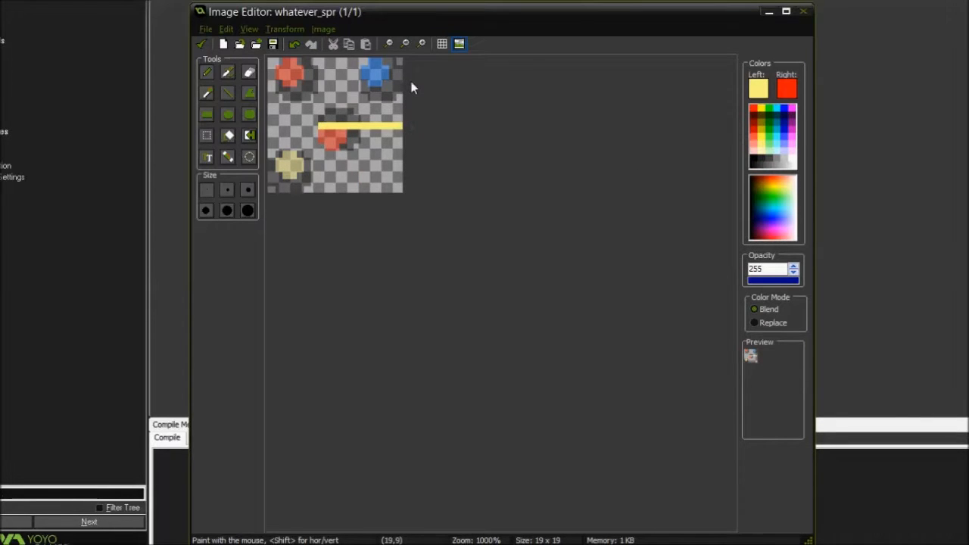
{"action": "key", "text": "ctrl+z"}
{"action": "key", "text": "ctrl+z"}
Open the Set Alpha from File image chooser, and close it without loading a file
{"action": "left_click", "coordinate": [323, 29]}
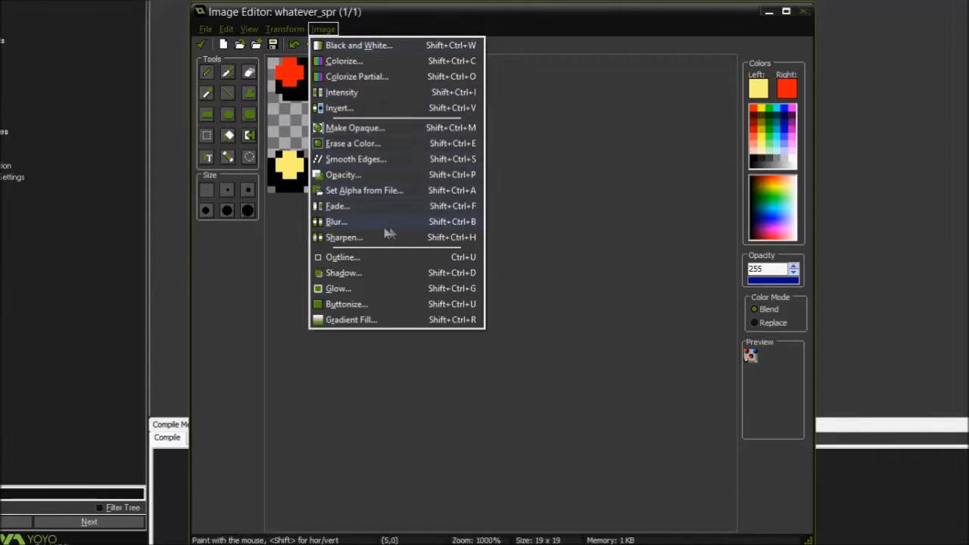
{"action": "left_click", "coordinate": [370, 192]}
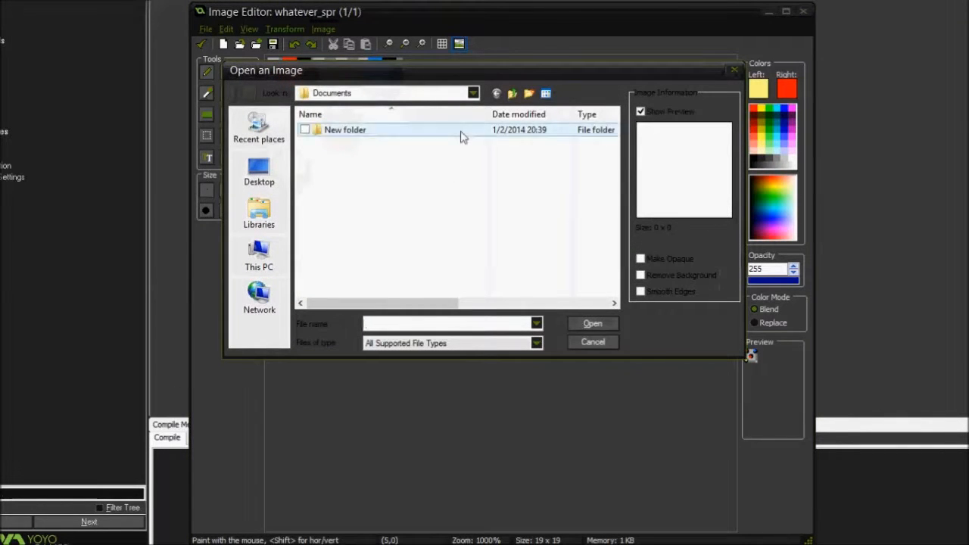
{"action": "left_click", "coordinate": [734, 70]}
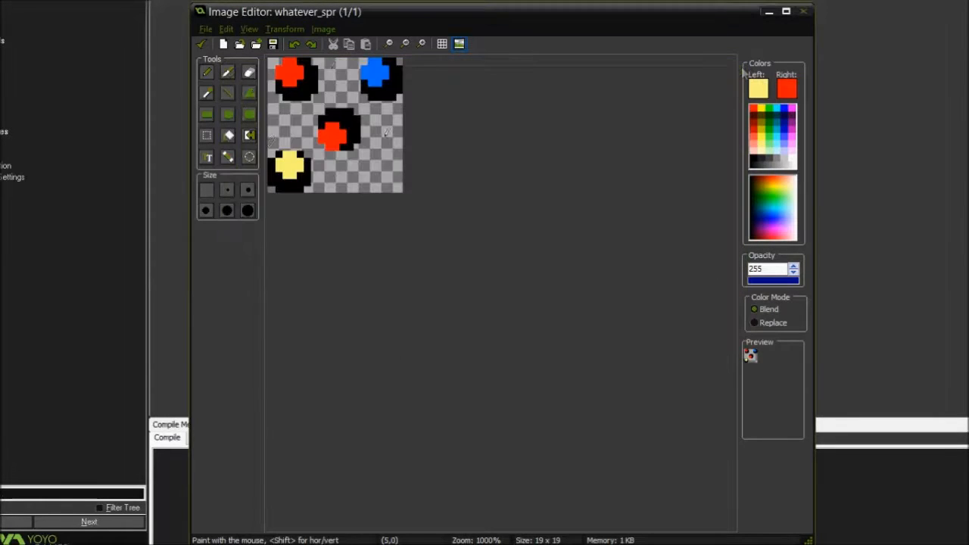
Start a fade effect on the image and choose dark green as the fade color
{"action": "left_click", "coordinate": [323, 28]}
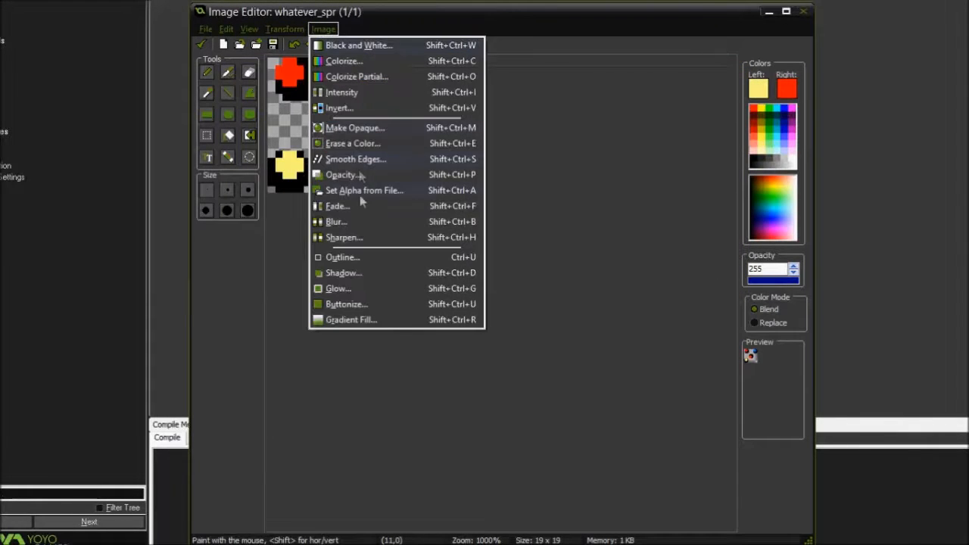
{"action": "left_click", "coordinate": [338, 206]}
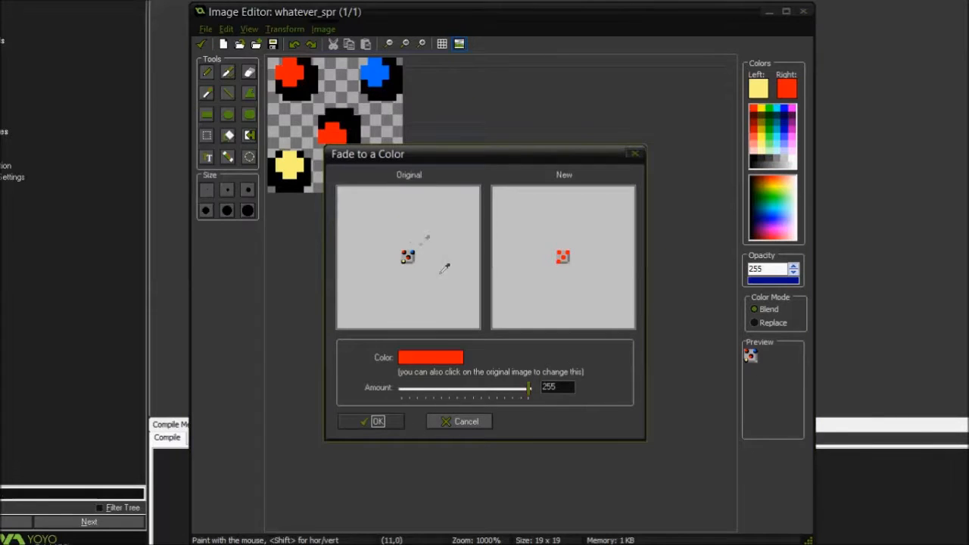
{"action": "left_click", "coordinate": [439, 362]}
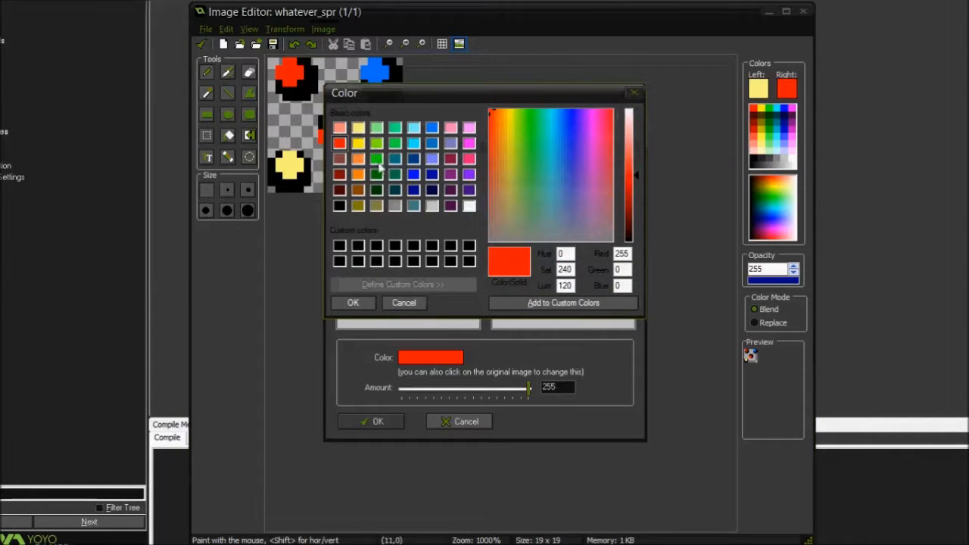
{"action": "left_click", "coordinate": [396, 144]}
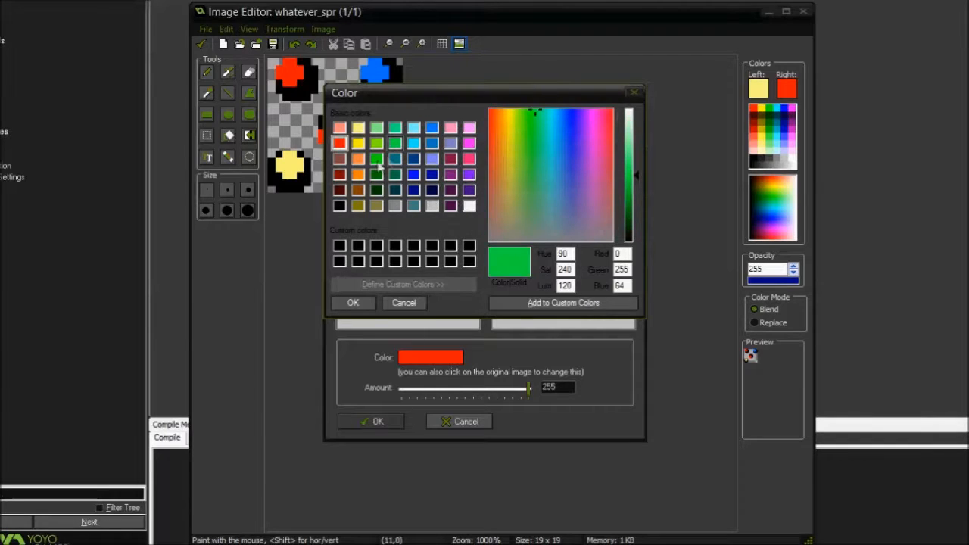
{"action": "left_click", "coordinate": [376, 174]}
{"action": "left_click", "coordinate": [352, 303]}
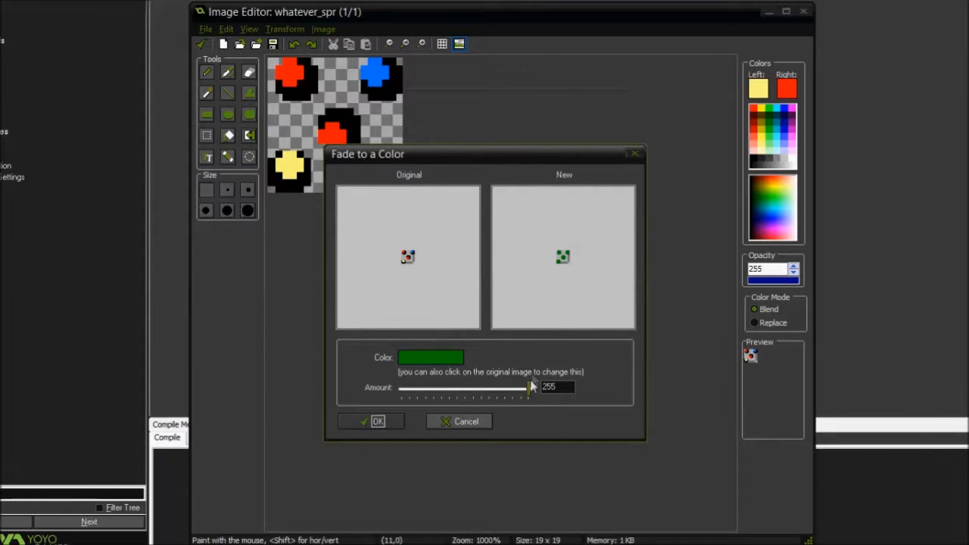
Reduce the fade amount to roughly half, apply the fade to the image, and undo it
{"action": "left_click_drag", "start_coordinate": [530, 389], "coordinate": [406, 403]}
{"action": "left_click_drag", "start_coordinate": [415, 399], "coordinate": [470, 394]}
{"action": "left_click", "coordinate": [381, 419]}
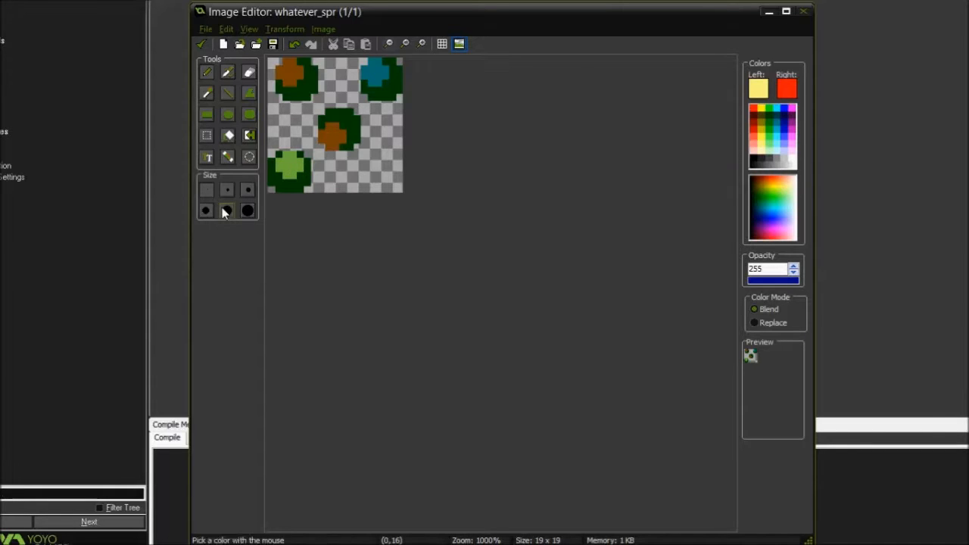
{"action": "key", "text": "ctrl+z"}
Preview blurring the colors and the transparency separately, and apply a Medium blur to the image's colors only
{"action": "left_click", "coordinate": [320, 31]}
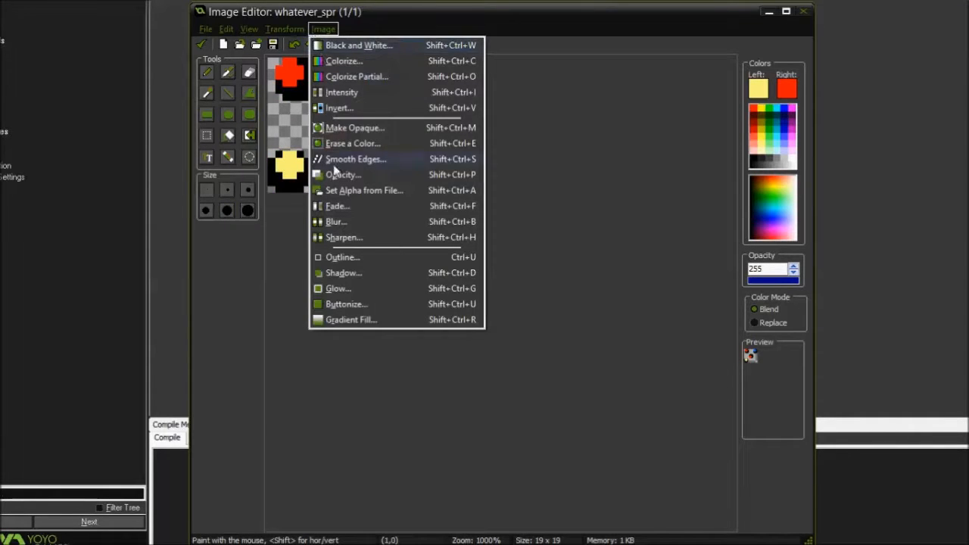
{"action": "left_click", "coordinate": [348, 221]}
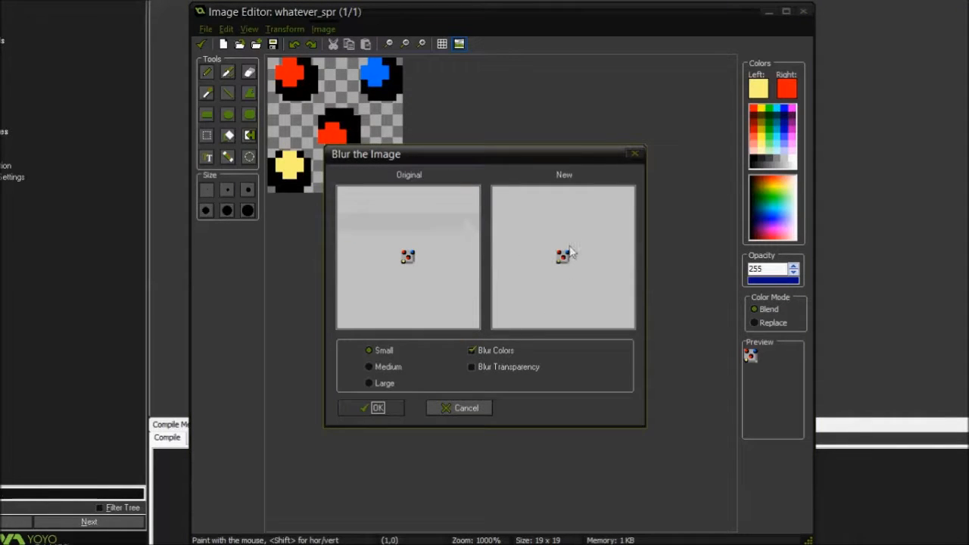
{"action": "left_click", "coordinate": [478, 366]}
{"action": "left_click", "coordinate": [504, 350]}
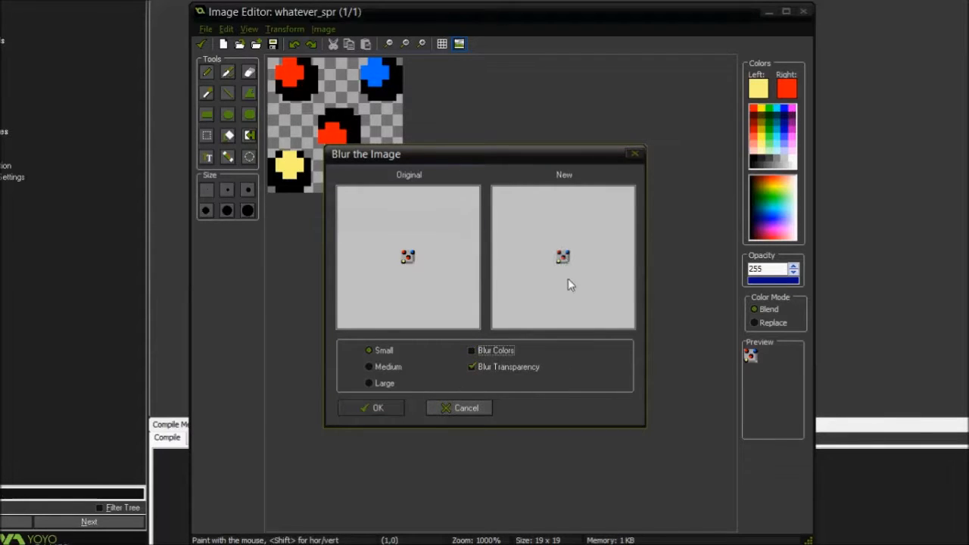
{"action": "left_click", "coordinate": [477, 367]}
{"action": "left_click", "coordinate": [369, 368]}
{"action": "left_click", "coordinate": [370, 368]}
{"action": "left_click", "coordinate": [372, 408]}
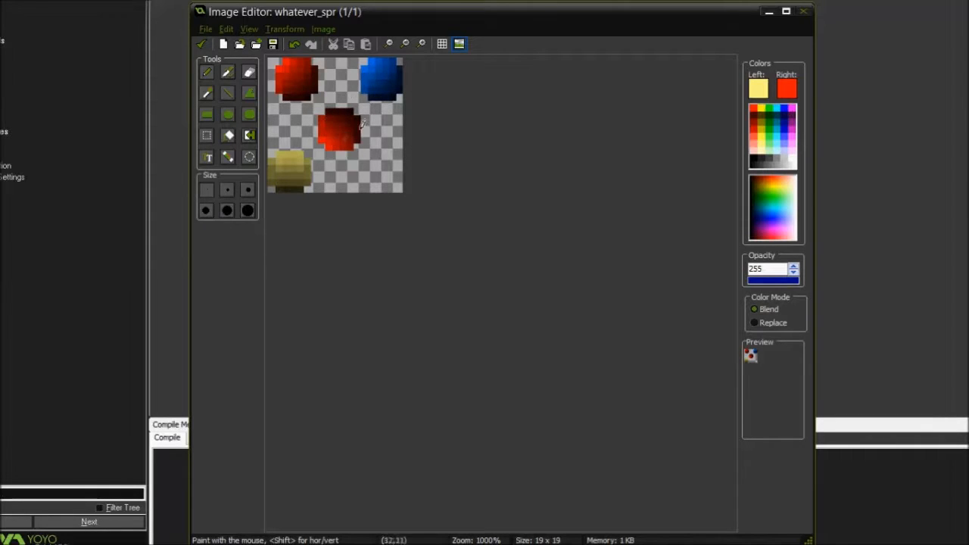
Apply a Medium blur with both Blur Colors and Blur Transparency enabled, and undo it
{"action": "left_click", "coordinate": [324, 29]}
{"action": "left_click", "coordinate": [335, 222]}
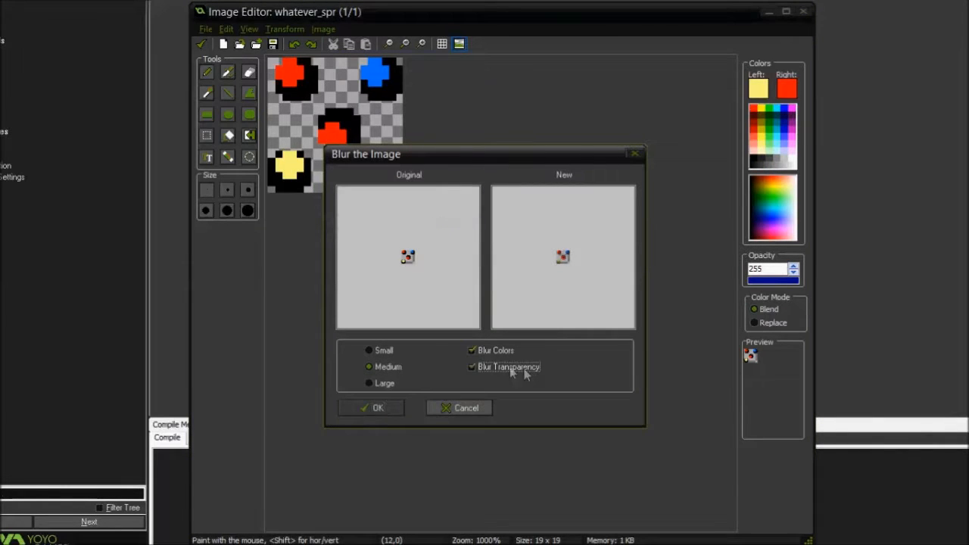
{"action": "left_click", "coordinate": [376, 407]}
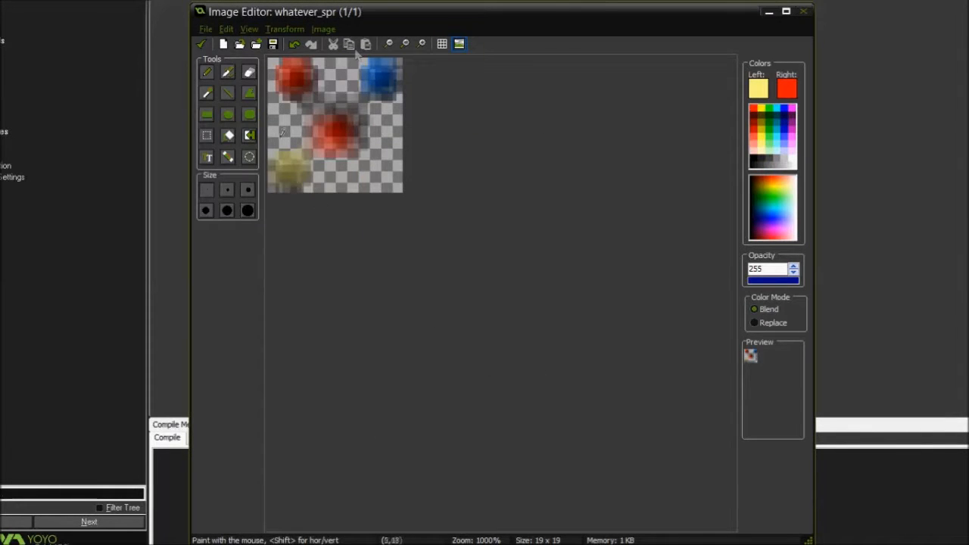
{"action": "key", "text": "ctrl+z"}
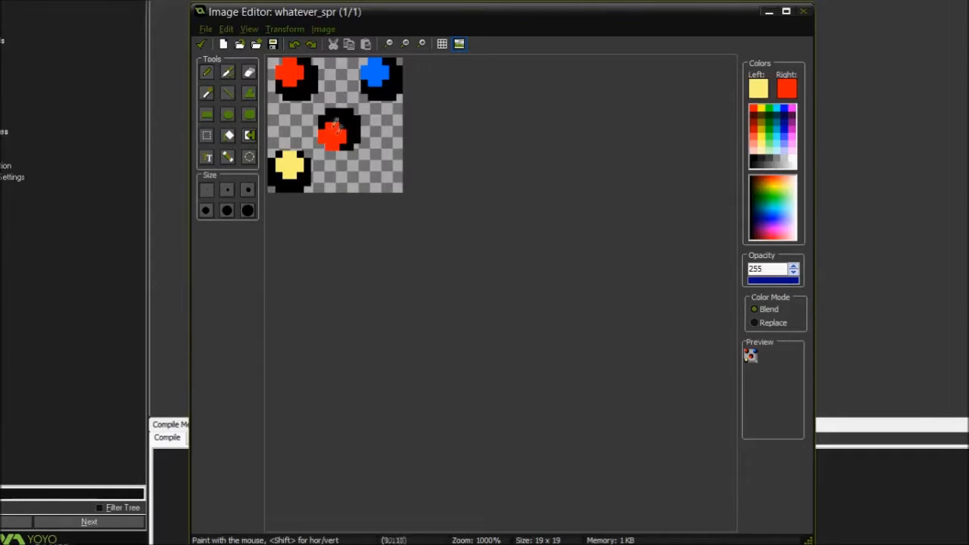
Blur only the image's colors, leaving its transparency unblurred, and undo the blur
{"action": "left_click", "coordinate": [323, 29]}
{"action": "left_click", "coordinate": [362, 224]}
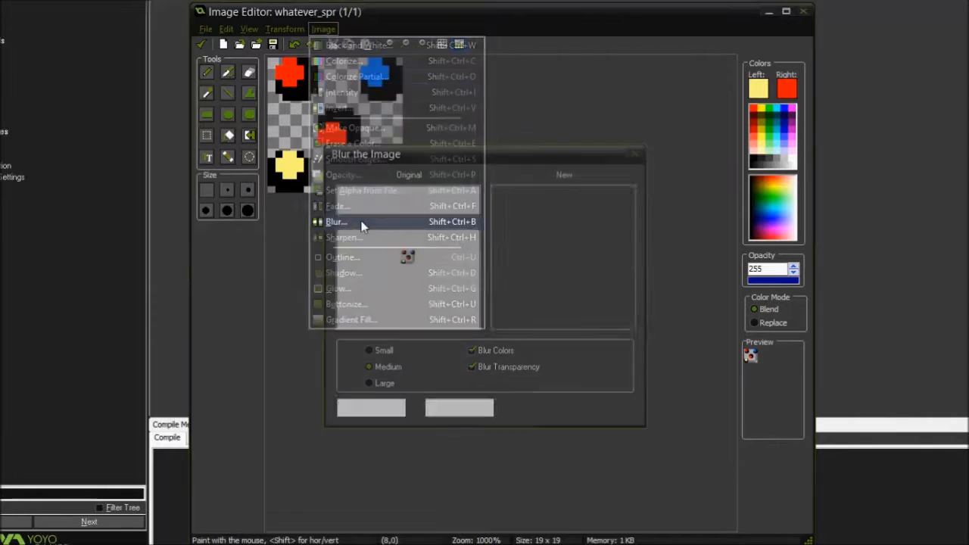
{"action": "left_click", "coordinate": [372, 408]}
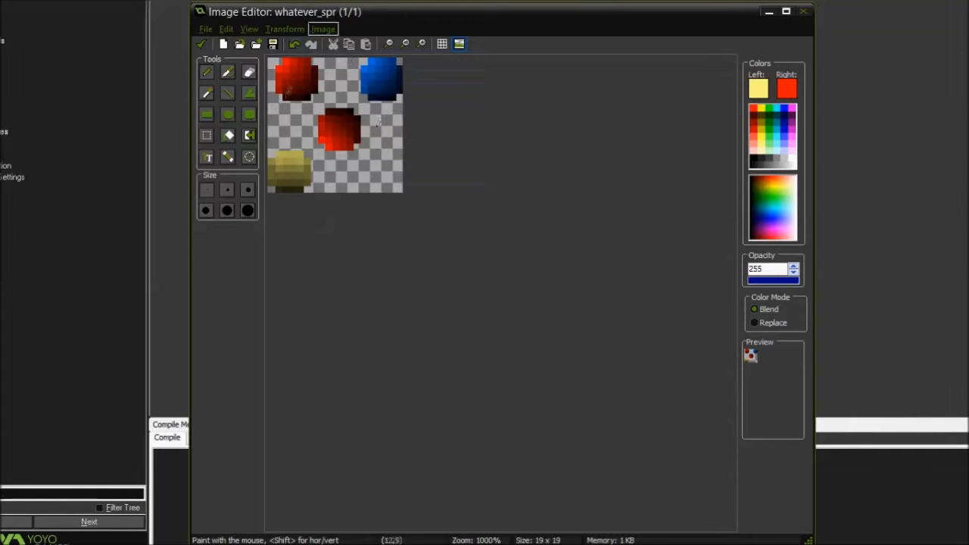
{"action": "key", "text": "ctrl+z"}
Compare the sharpen options, and apply Special sharpening to the image's colors only
{"action": "left_click", "coordinate": [323, 29]}
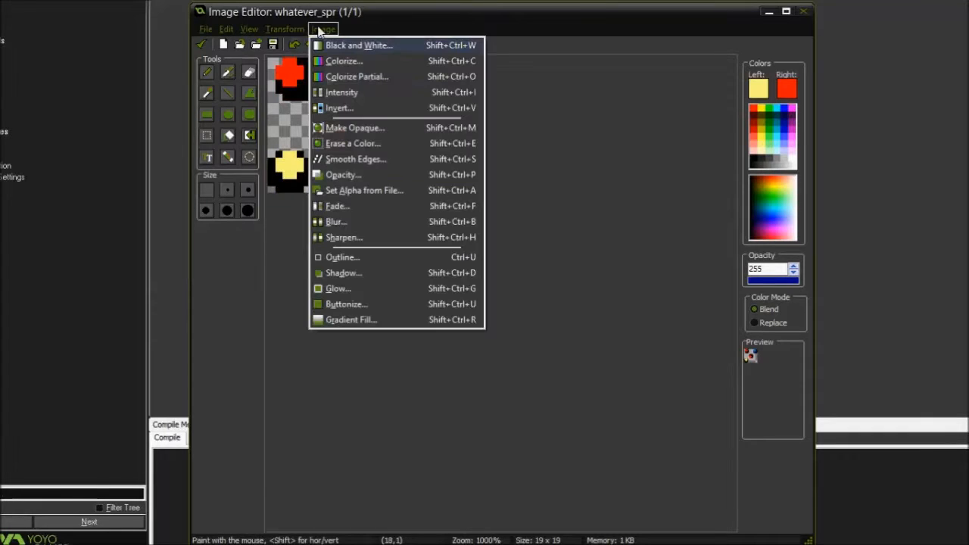
{"action": "left_click", "coordinate": [356, 238]}
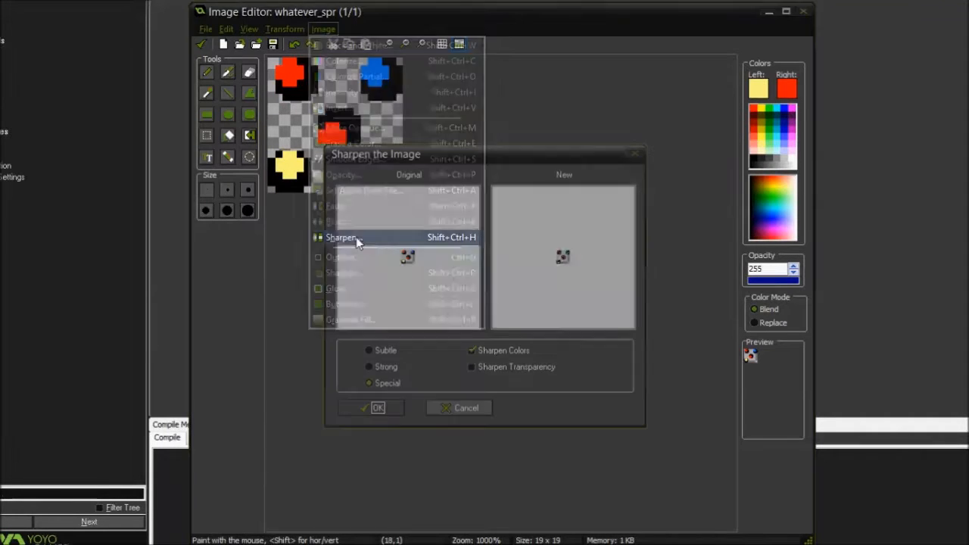
{"action": "left_click", "coordinate": [468, 369]}
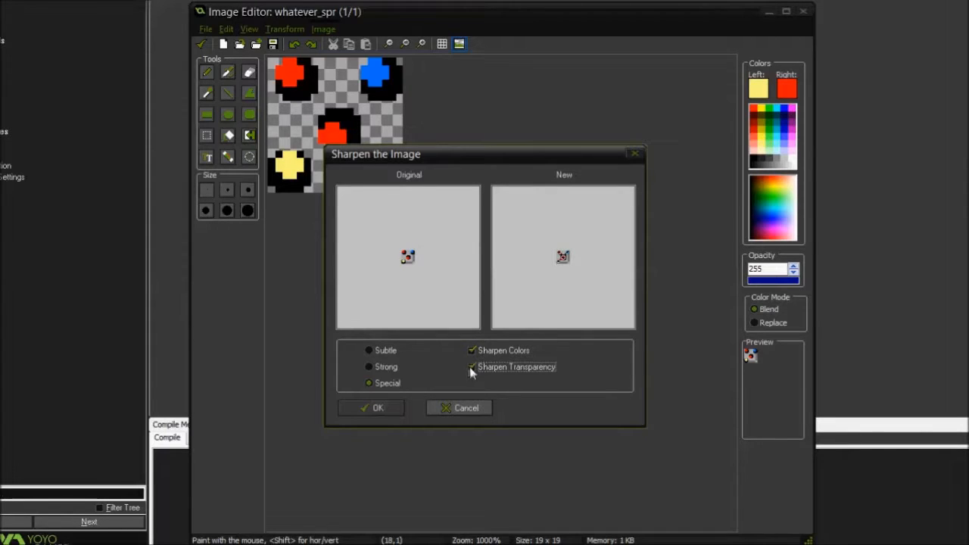
{"action": "left_click", "coordinate": [472, 351]}
{"action": "left_click", "coordinate": [471, 351]}
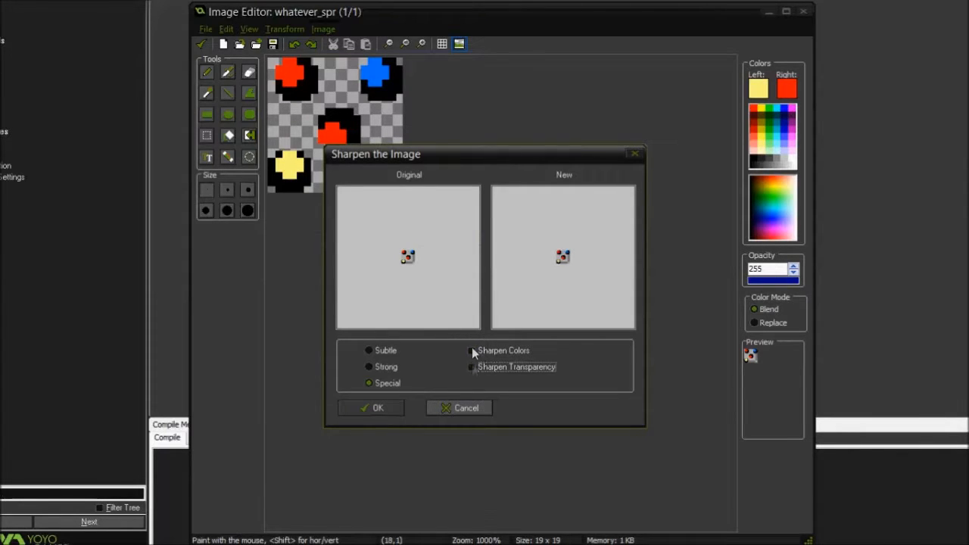
{"action": "left_click", "coordinate": [370, 350]}
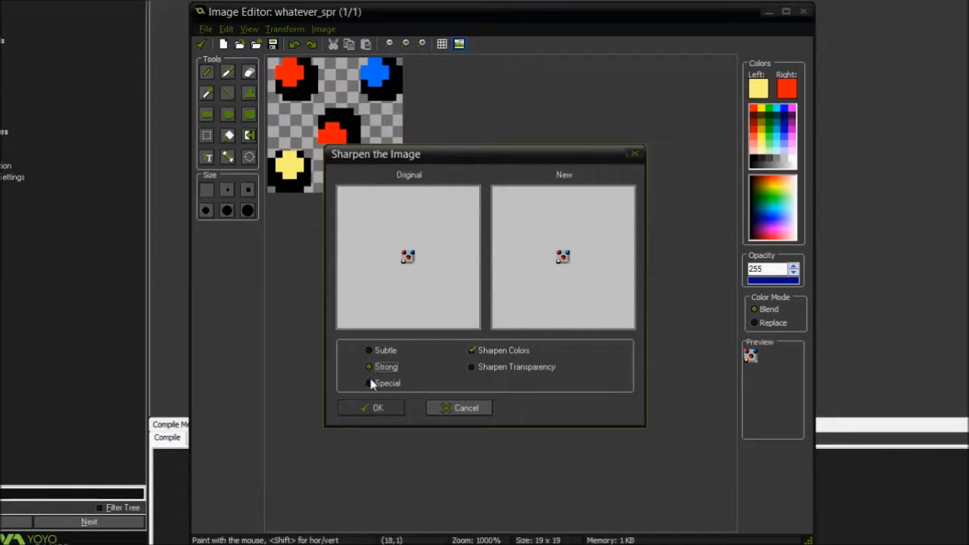
{"action": "left_click", "coordinate": [371, 383]}
{"action": "left_click", "coordinate": [373, 407]}
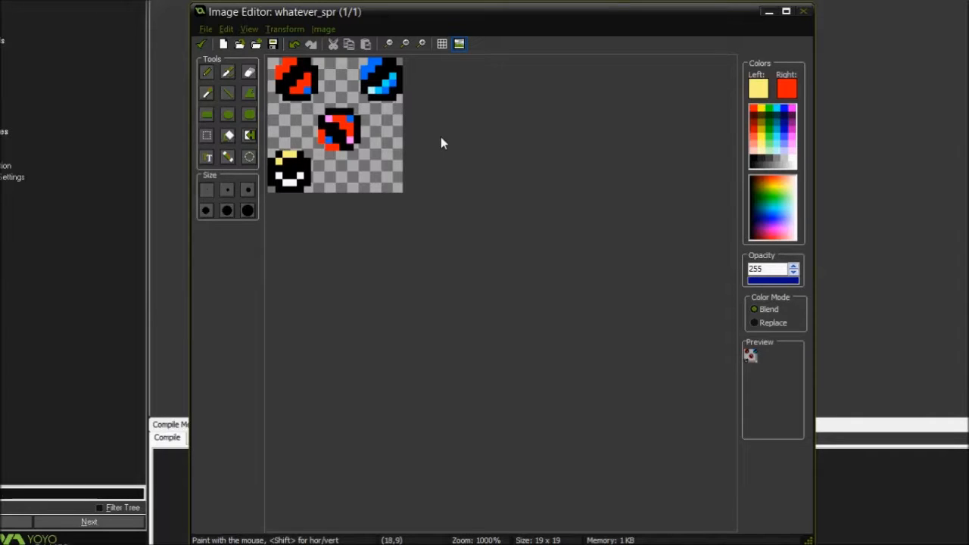
Blur the colors of the sharpened image, and undo both the blur and the sharpening
{"action": "left_click", "coordinate": [324, 28]}
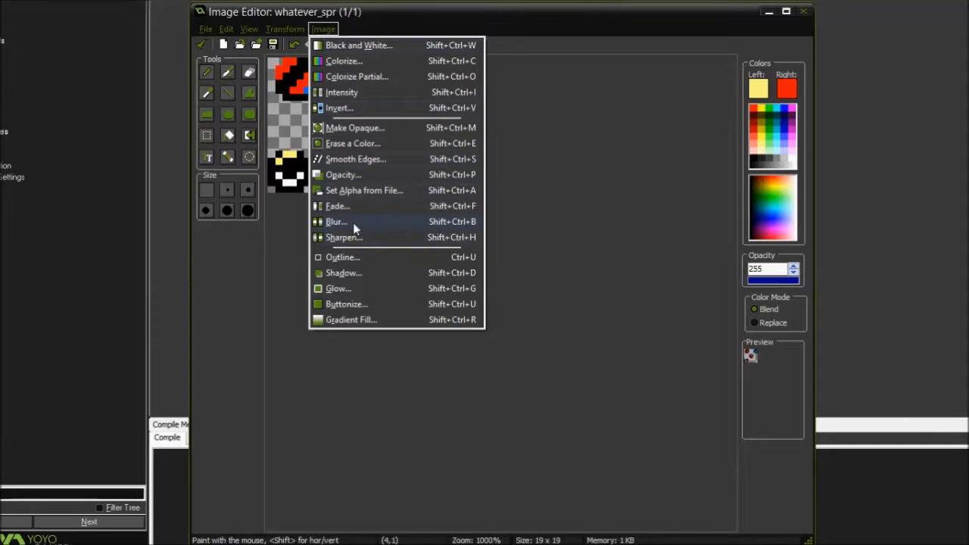
{"action": "left_click", "coordinate": [353, 222]}
{"action": "left_click", "coordinate": [369, 383]}
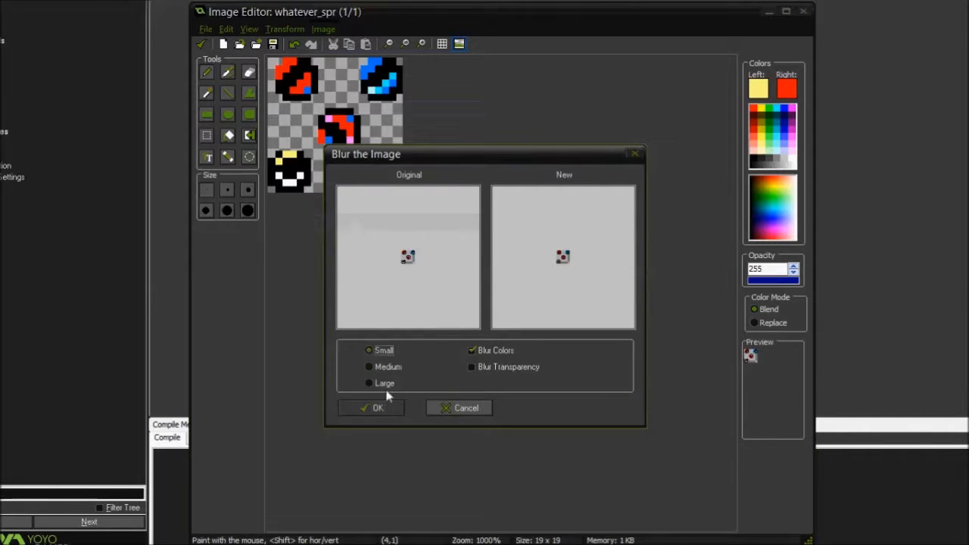
{"action": "left_click", "coordinate": [373, 407]}
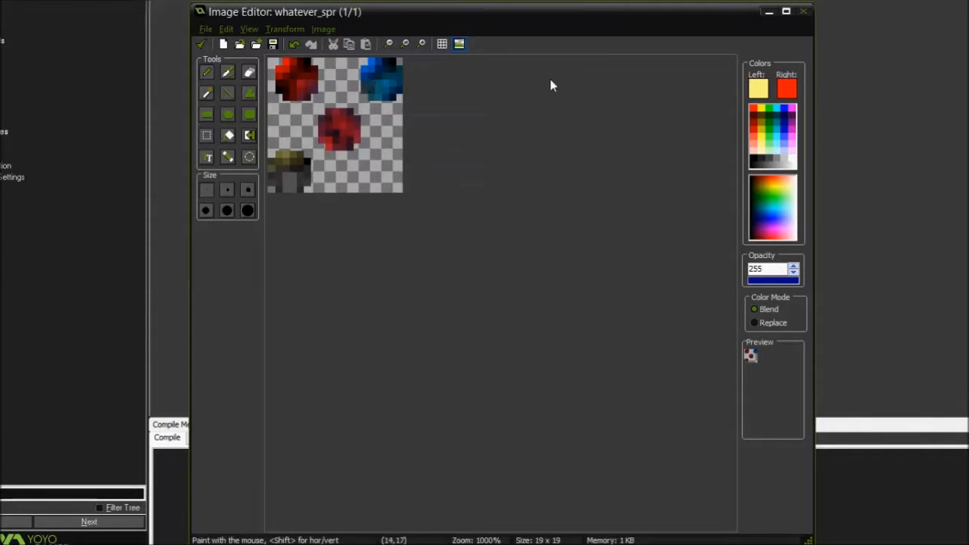
{"action": "key", "text": "ctrl+z"}
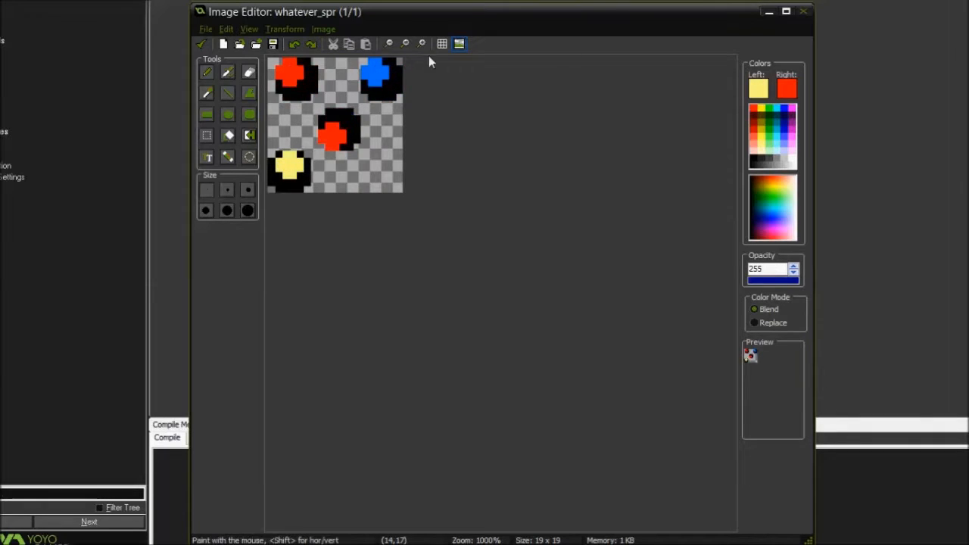
Start an outline effect on the image and choose bright green (0, 255, 64) as the outline color
{"action": "left_click", "coordinate": [324, 29]}
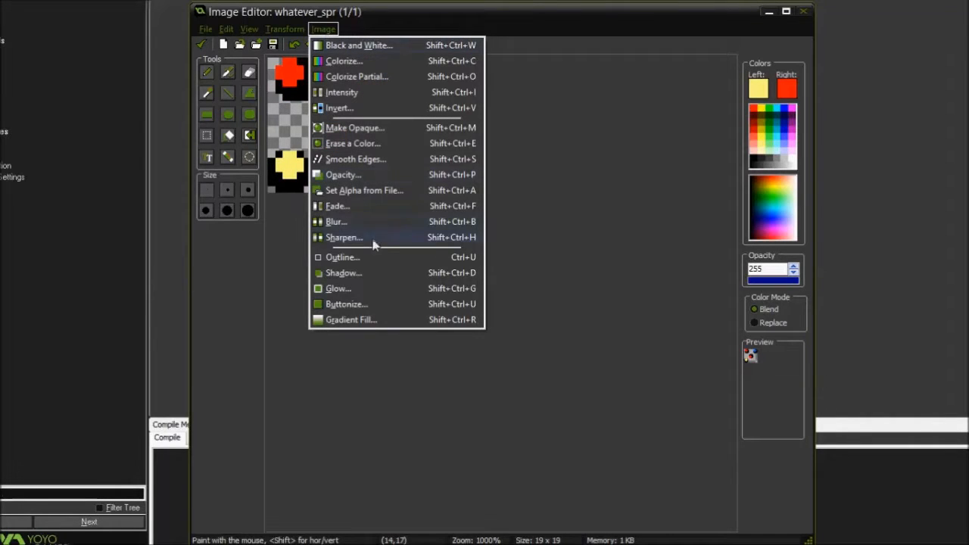
{"action": "left_click", "coordinate": [338, 258]}
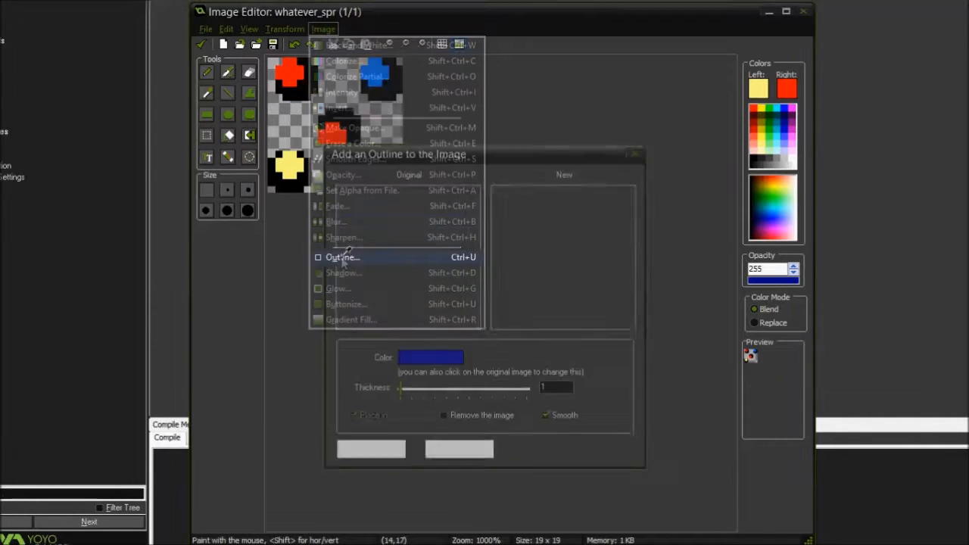
{"action": "left_click", "coordinate": [414, 359]}
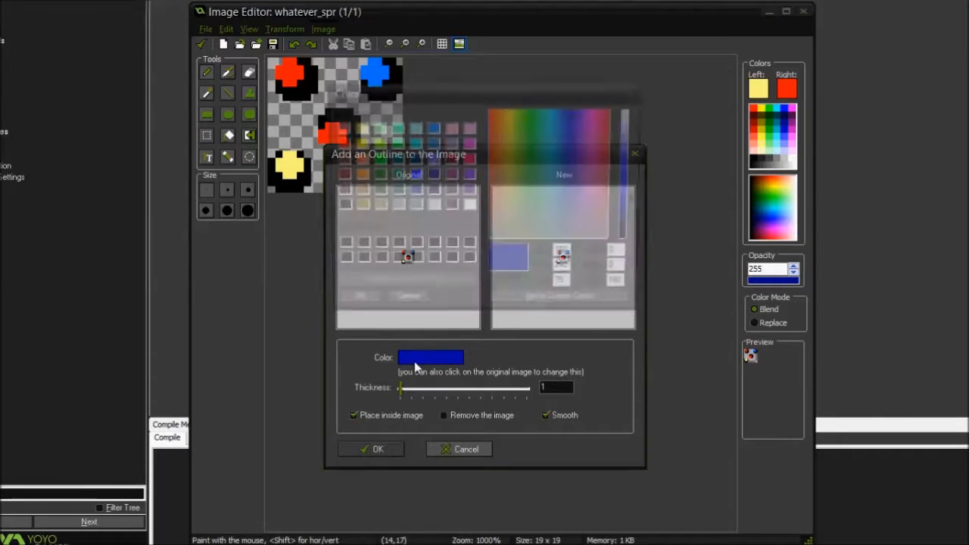
{"action": "left_click", "coordinate": [394, 144]}
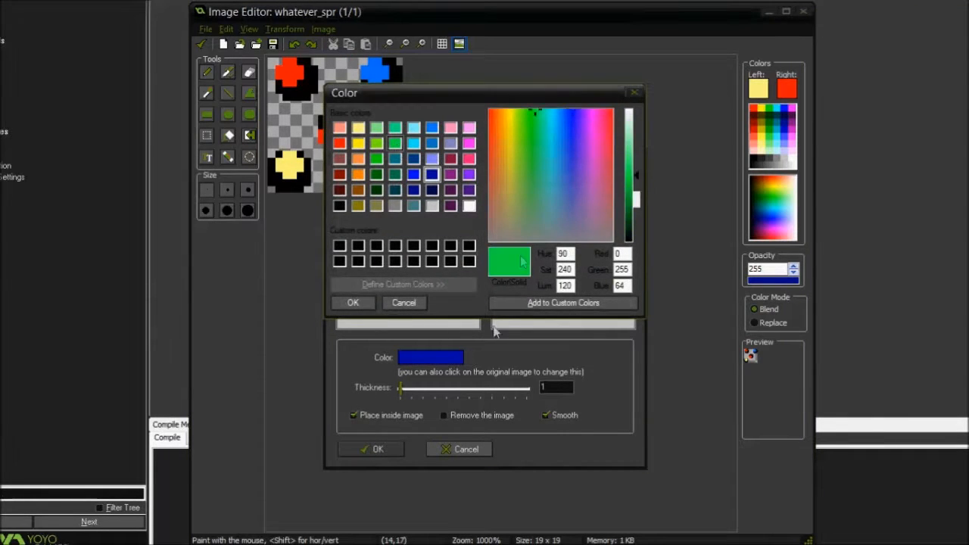
{"action": "left_click", "coordinate": [353, 302]}
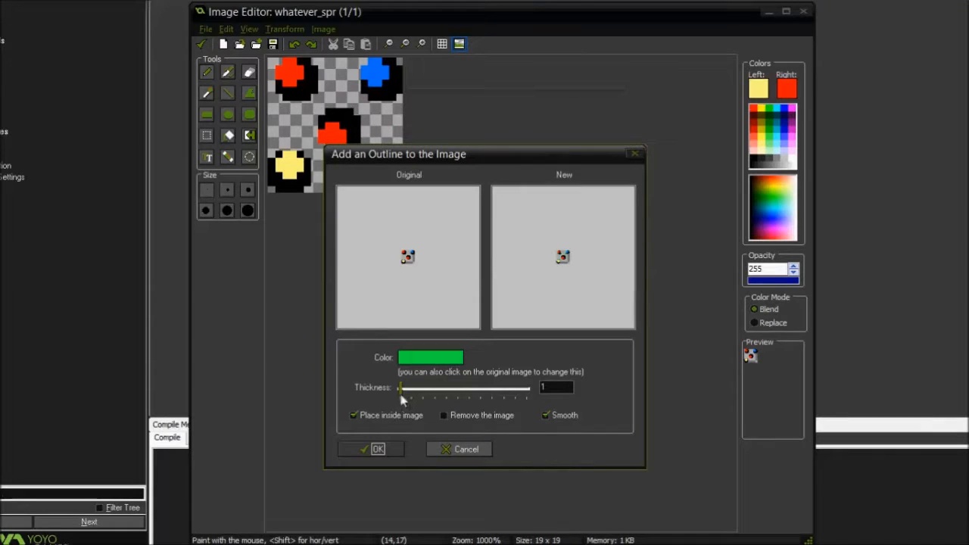
Thicken the outline slightly, turn off Place inside image, and apply it while keeping the original image
{"action": "left_click_drag", "start_coordinate": [401, 387], "coordinate": [424, 392]}
{"action": "left_click", "coordinate": [354, 416]}
{"action": "left_click", "coordinate": [445, 415]}
{"action": "mouse_move", "coordinate": [424, 388]}
{"action": "left_mouse_down"}
{"action": "mouse_move", "coordinate": [459, 384]}
{"action": "mouse_move", "coordinate": [413, 379]}
{"action": "left_mouse_up"}
{"action": "left_click", "coordinate": [377, 449]}
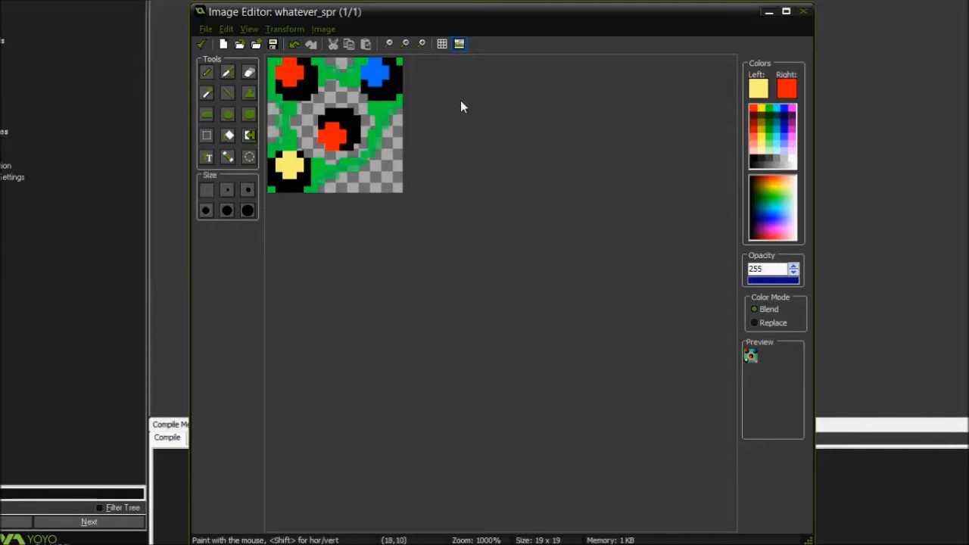
Start a shadow effect on the image and choose dark red (128, 0, 0) as the shadow color
{"action": "left_click", "coordinate": [324, 29]}
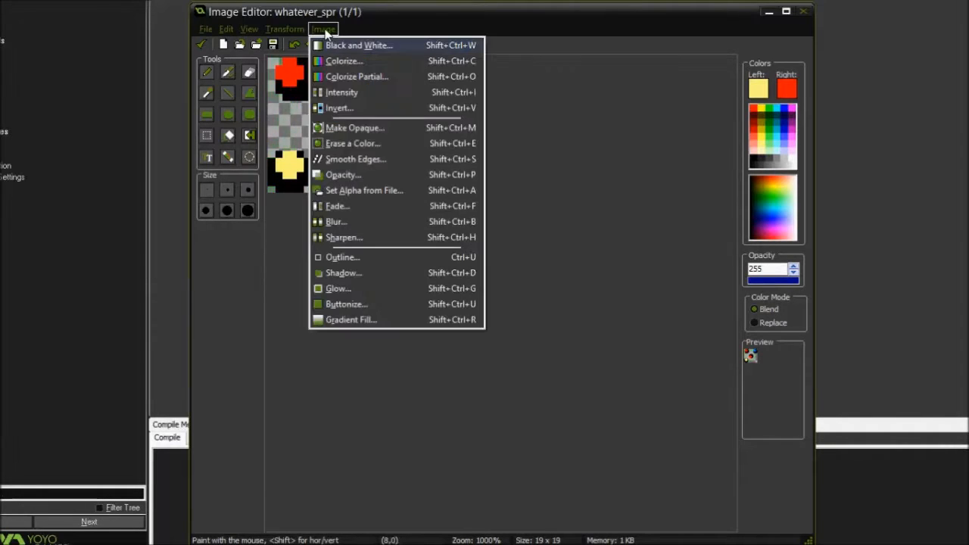
{"action": "left_click", "coordinate": [340, 273]}
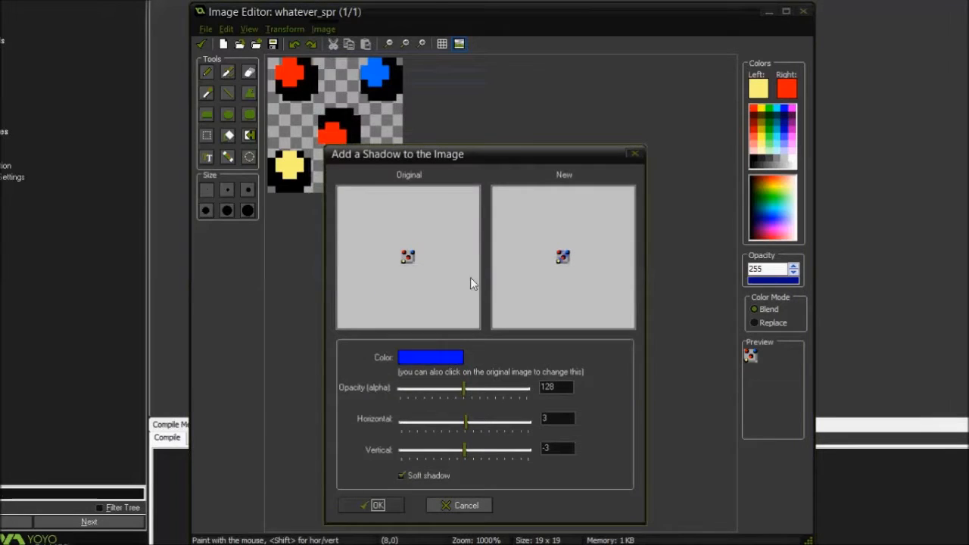
{"action": "left_click", "coordinate": [450, 357]}
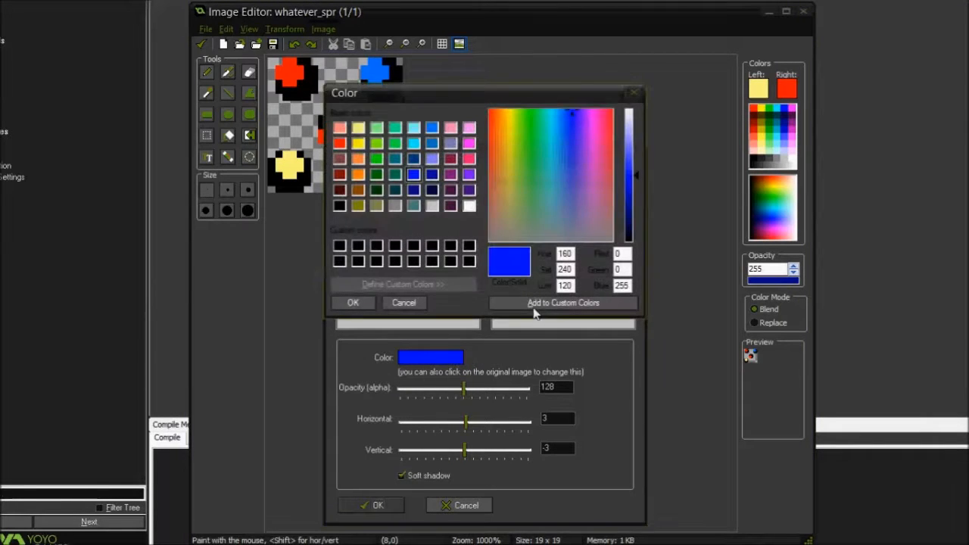
{"action": "left_click", "coordinate": [339, 175]}
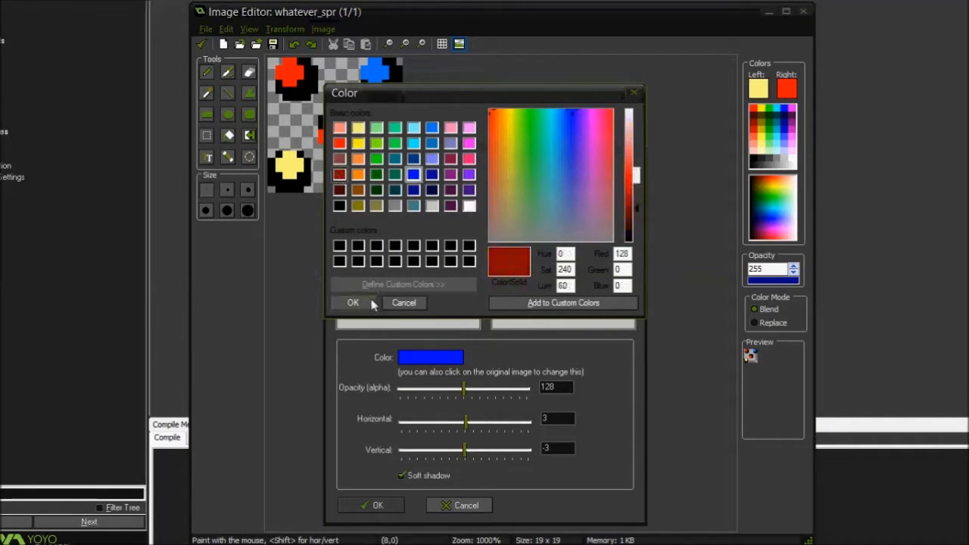
{"action": "left_click", "coordinate": [353, 302]}
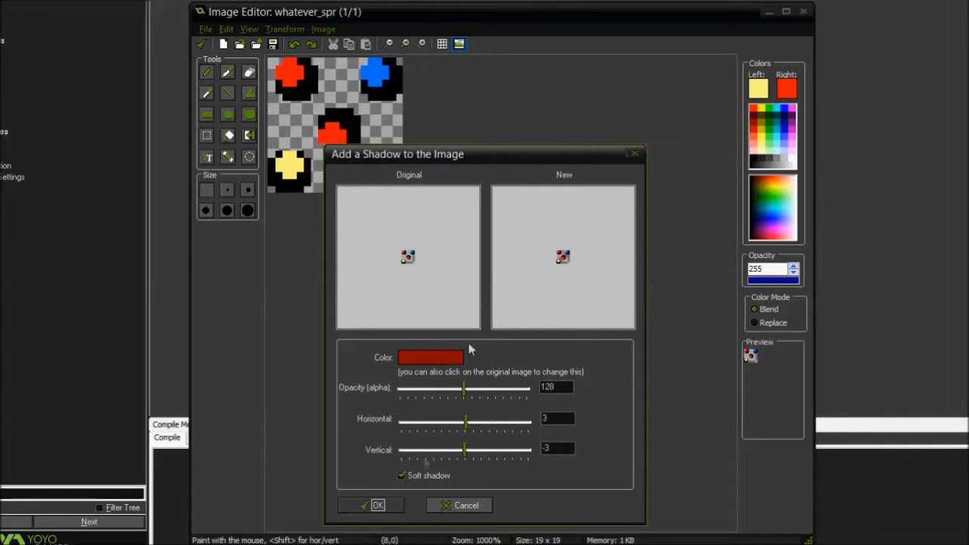
Raise the soft shadow's opacity, adjust its horizontal and vertical offsets, apply the shadow, and undo it
{"action": "left_click", "coordinate": [420, 476]}
{"action": "left_click", "coordinate": [410, 476]}
{"action": "left_click", "coordinate": [429, 473]}
{"action": "left_click", "coordinate": [464, 392]}
{"action": "left_click_drag", "start_coordinate": [464, 391], "coordinate": [539, 389]}
{"action": "left_click_drag", "start_coordinate": [528, 388], "coordinate": [499, 388]}
{"action": "left_click_drag", "start_coordinate": [466, 424], "coordinate": [467, 424]}
{"action": "left_click_drag", "start_coordinate": [466, 453], "coordinate": [469, 454]}
{"action": "left_click", "coordinate": [379, 506]}
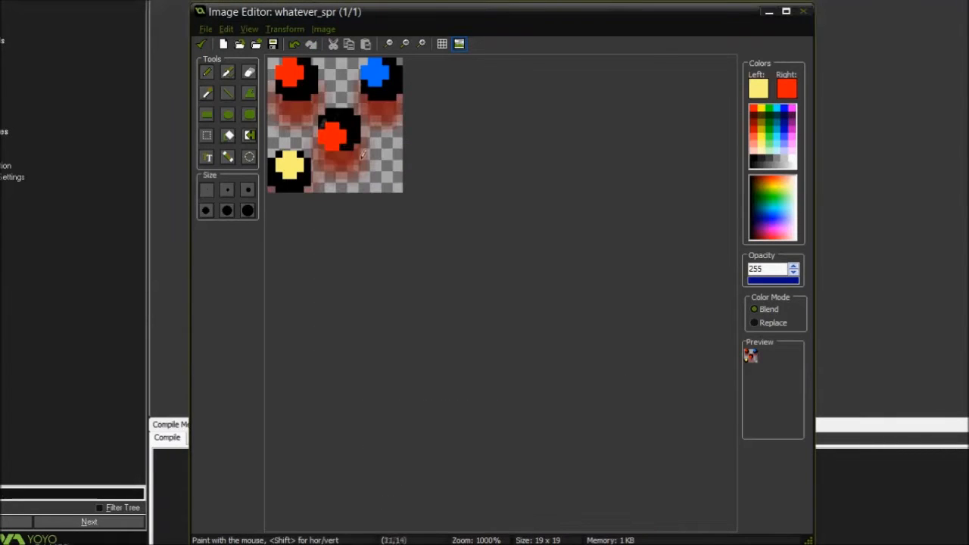
{"action": "left_click", "coordinate": [293, 43]}
Add a green glow around the balls with Place inside image off and its opacity slightly reduced
{"action": "left_click", "coordinate": [323, 29]}
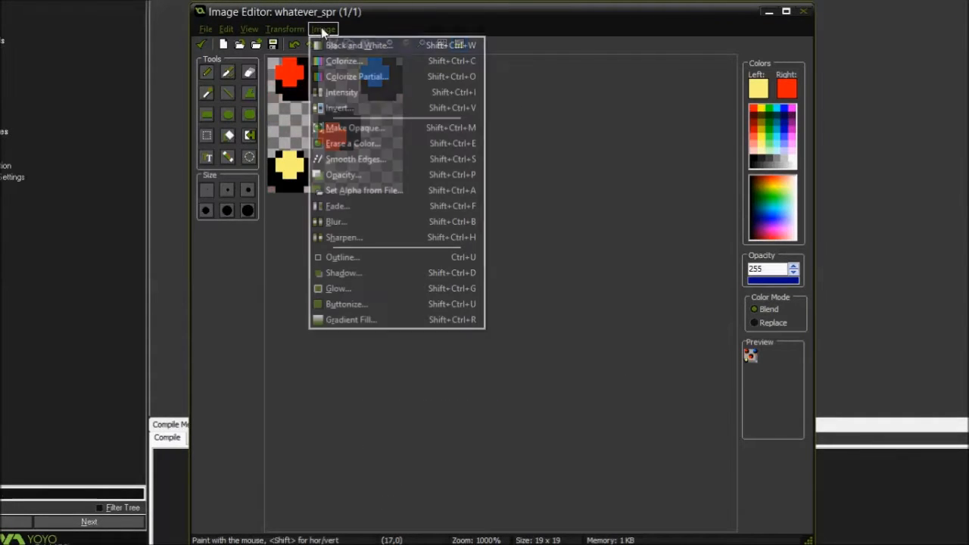
{"action": "left_click", "coordinate": [338, 289]}
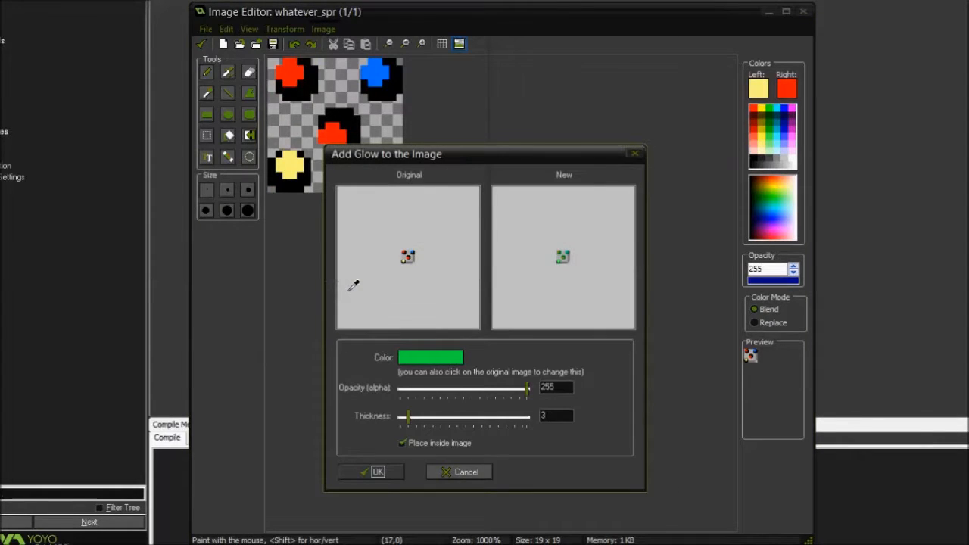
{"action": "left_click", "coordinate": [411, 446]}
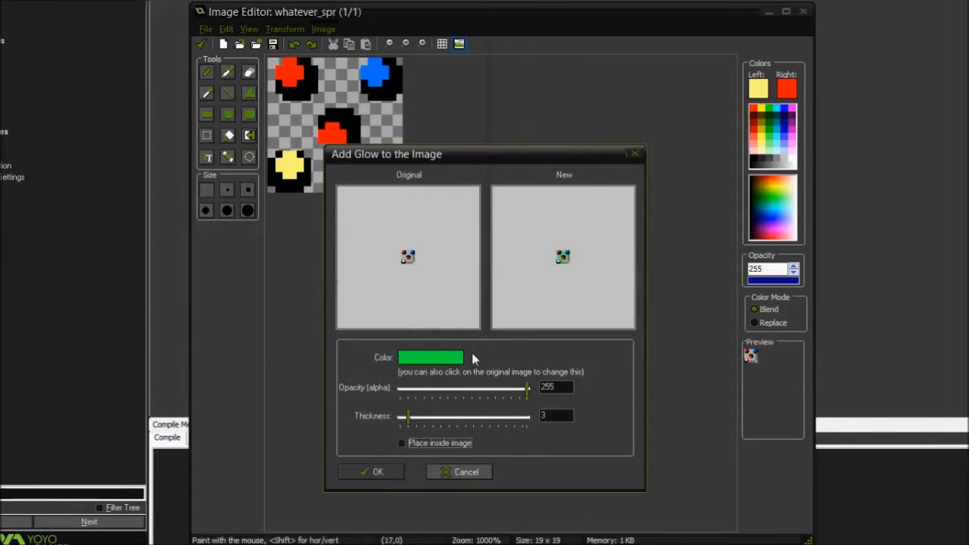
{"action": "mouse_move", "coordinate": [527, 388]}
{"action": "left_mouse_down"}
{"action": "mouse_move", "coordinate": [464, 396]}
{"action": "mouse_move", "coordinate": [513, 392]}
{"action": "left_mouse_up"}
{"action": "mouse_move", "coordinate": [409, 418]}
{"action": "left_mouse_down"}
{"action": "mouse_move", "coordinate": [440, 421]}
{"action": "mouse_move", "coordinate": [410, 421]}
{"action": "left_mouse_up"}
{"action": "left_click", "coordinate": [382, 473]}
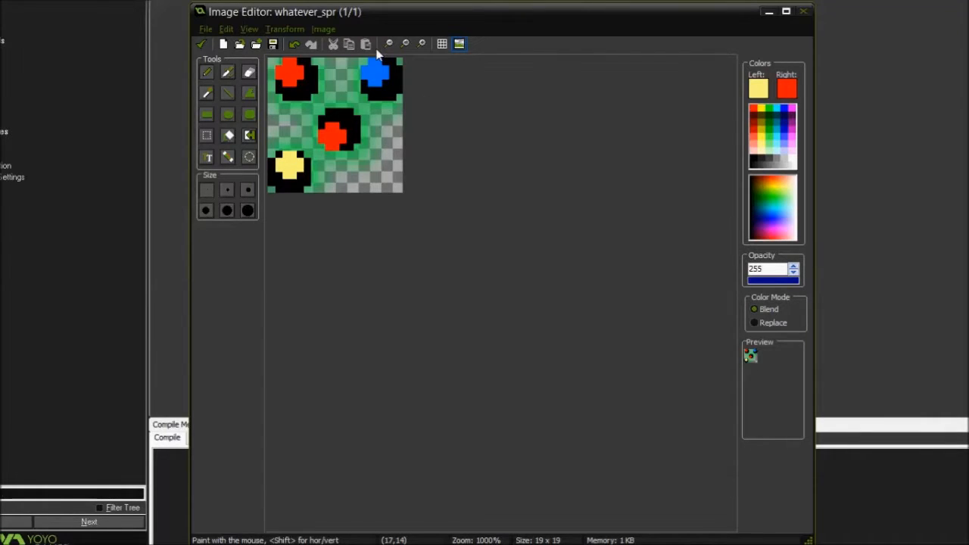
Start turning the image into a button with opacity 151 and a dark blue color (18, 6, 157)
{"action": "left_click", "coordinate": [331, 29]}
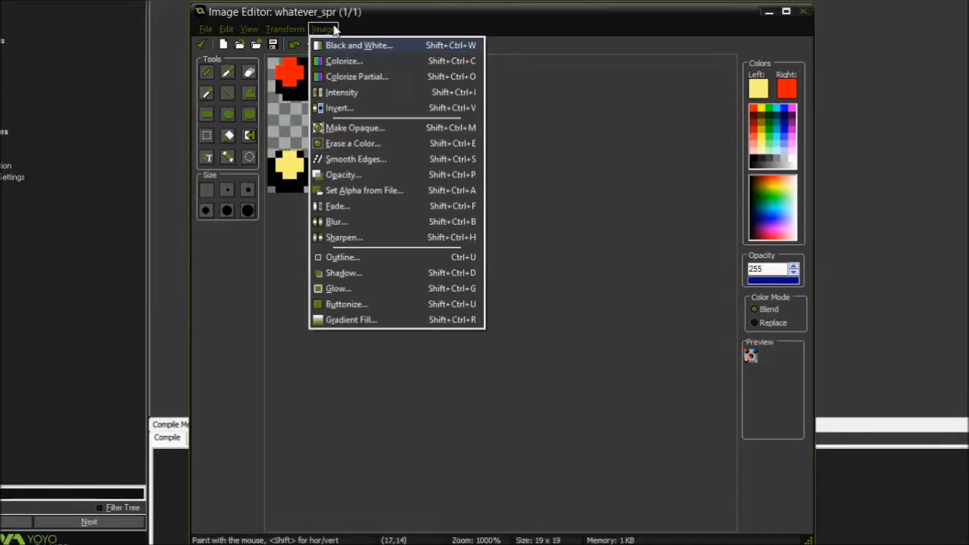
{"action": "left_click", "coordinate": [347, 304]}
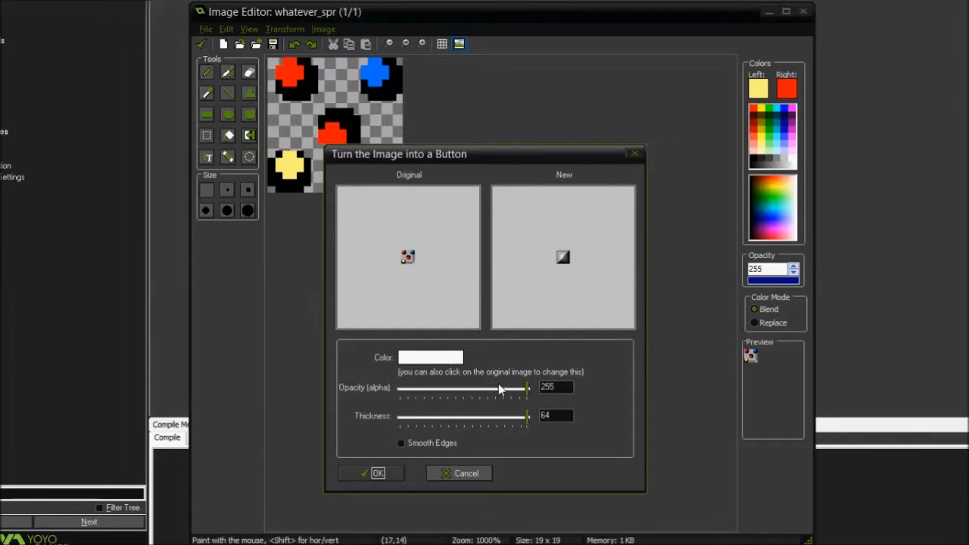
{"action": "left_click_drag", "start_coordinate": [527, 389], "coordinate": [442, 394]}
{"action": "left_click", "coordinate": [458, 357]}
{"action": "left_click", "coordinate": [574, 120]}
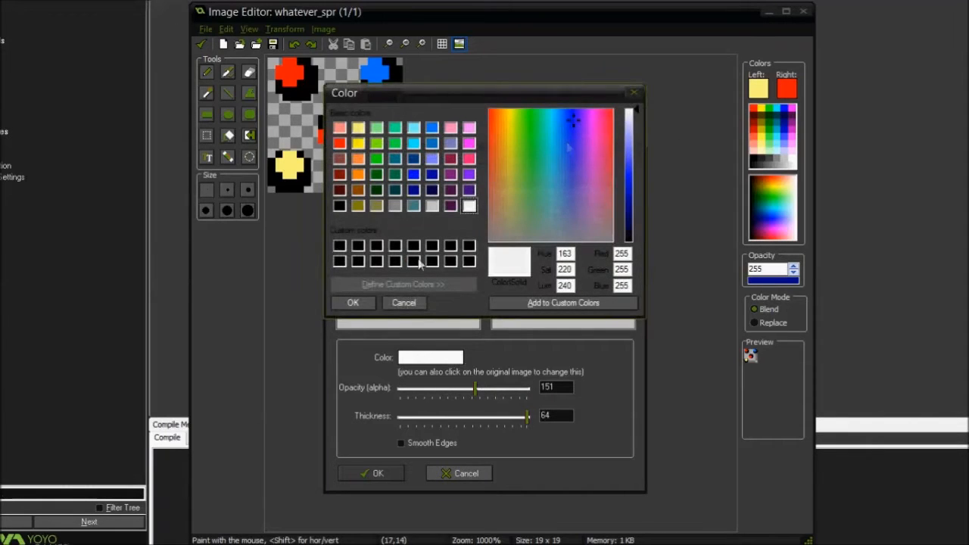
{"action": "left_click_drag", "start_coordinate": [634, 173], "coordinate": [634, 198]}
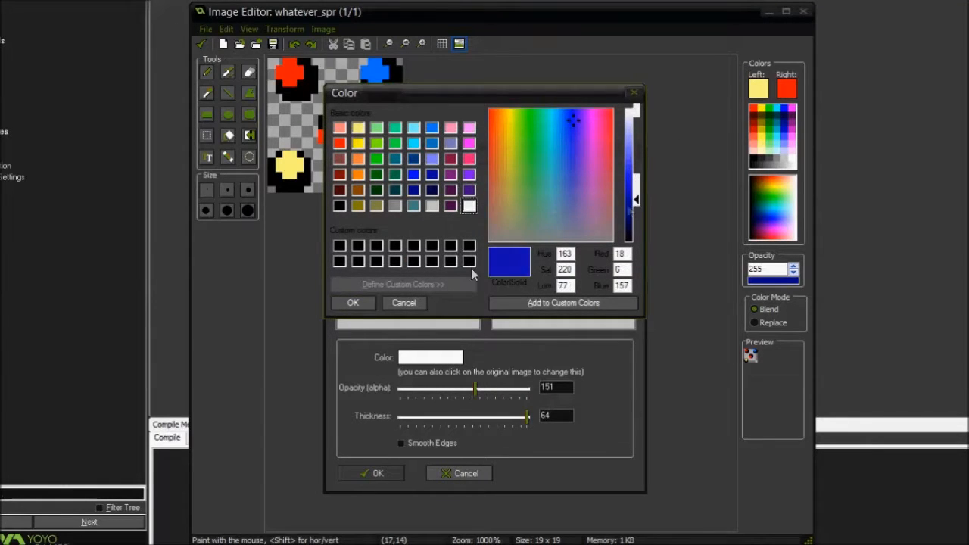
{"action": "left_click", "coordinate": [353, 302]}
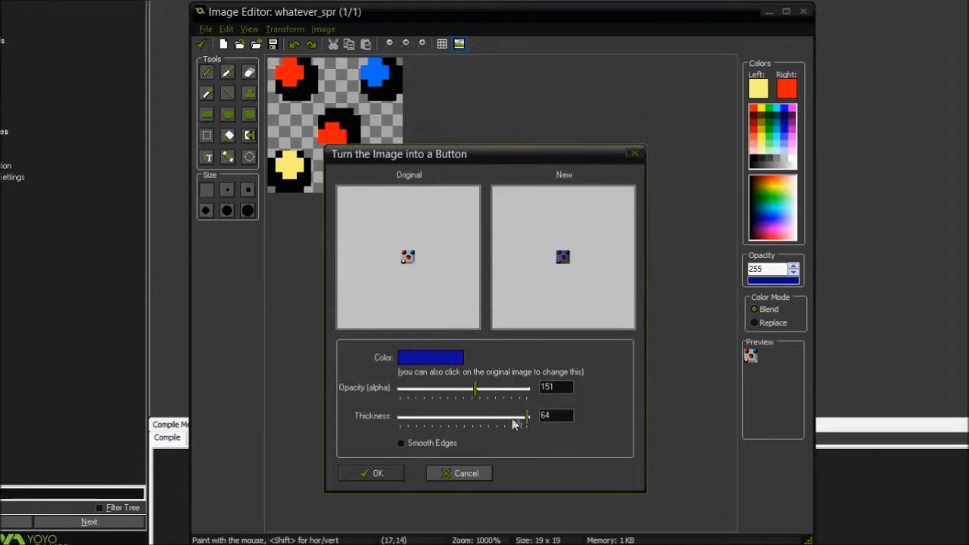
Try the button effect at thickness 5 with opacity 95, and at thickness 23 with opacity 255
{"action": "left_click_drag", "start_coordinate": [527, 417], "coordinate": [408, 417]}
{"action": "left_click_drag", "start_coordinate": [479, 391], "coordinate": [546, 390]}
{"action": "left_click", "coordinate": [496, 390]}
{"action": "left_click_drag", "start_coordinate": [519, 391], "coordinate": [447, 394]}
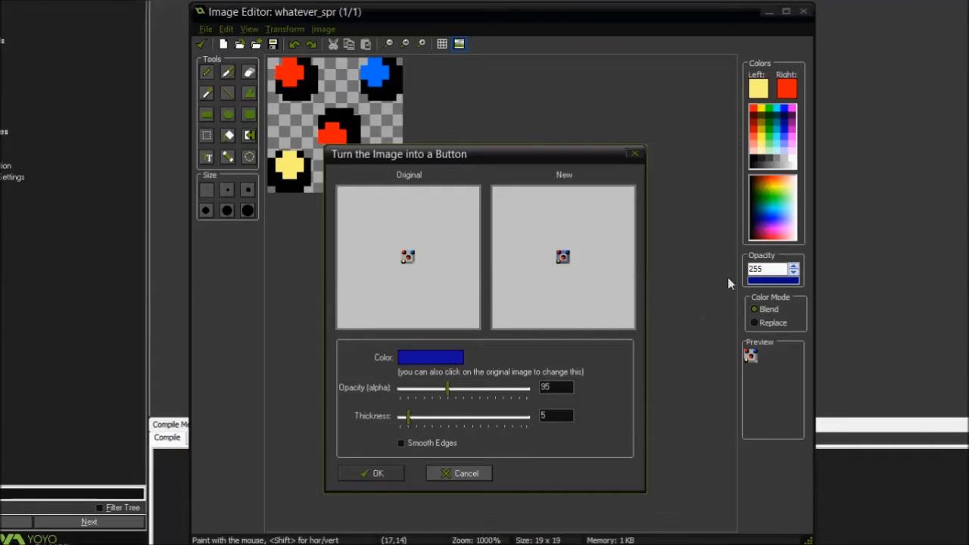
{"action": "left_click_drag", "start_coordinate": [449, 390], "coordinate": [566, 400]}
{"action": "left_click_drag", "start_coordinate": [409, 418], "coordinate": [444, 419]}
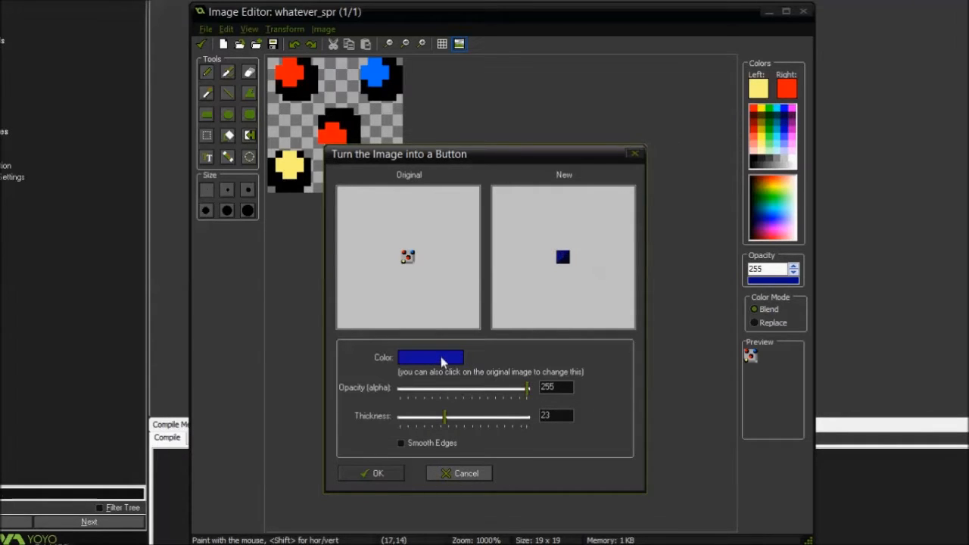
Change the button color to white, toggle Smooth Edges, and close the button effect without applying it
{"action": "left_click", "coordinate": [442, 358]}
{"action": "left_click_drag", "start_coordinate": [493, 194], "coordinate": [472, 209]}
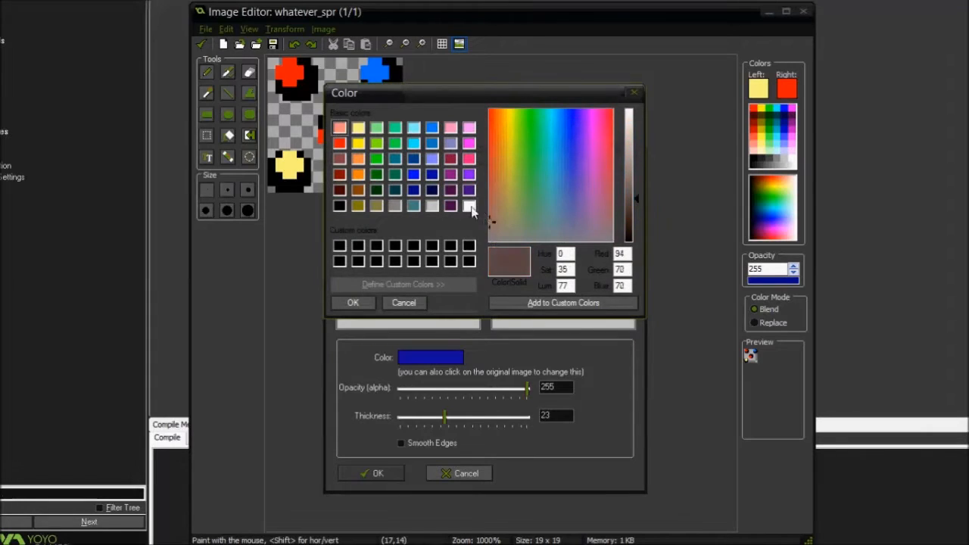
{"action": "left_click", "coordinate": [469, 205]}
{"action": "left_click", "coordinate": [353, 302]}
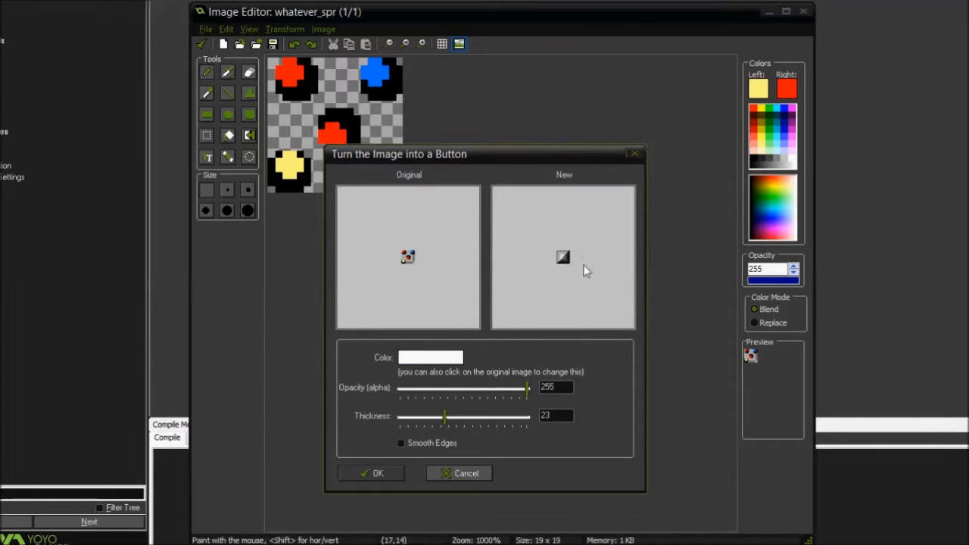
{"action": "left_click", "coordinate": [414, 446]}
{"action": "left_click", "coordinate": [634, 153]}
Start a gradient fill on the image with red as Color1 and yellow as Color2
{"action": "left_click", "coordinate": [324, 29]}
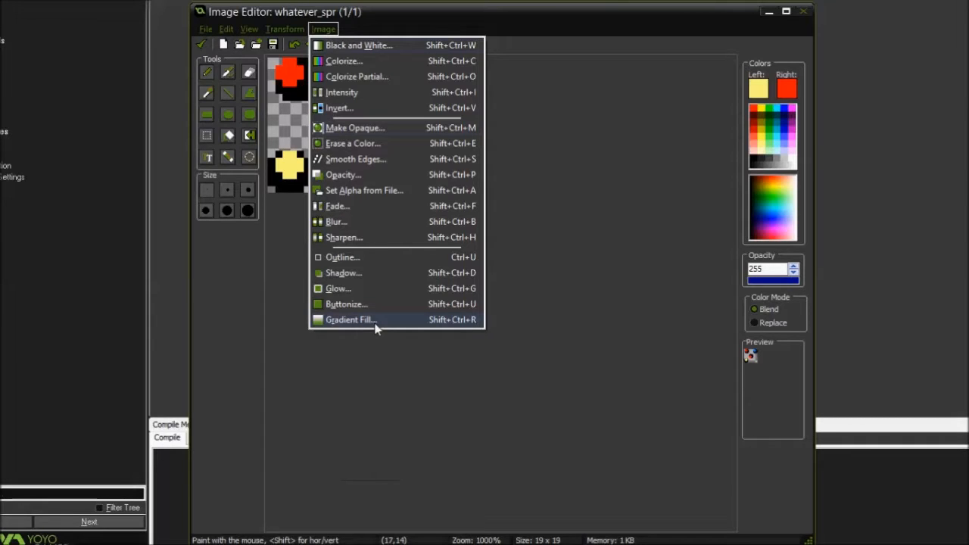
{"action": "left_click", "coordinate": [351, 320]}
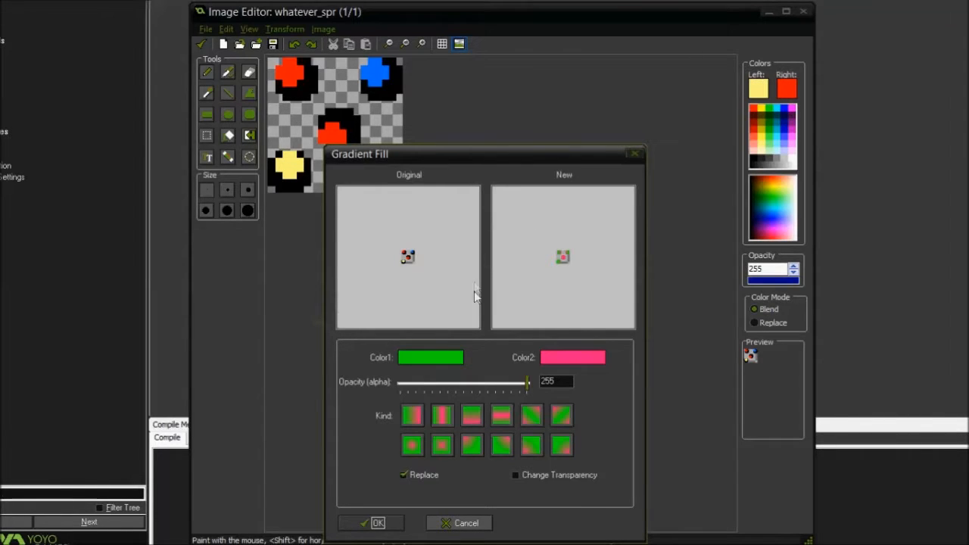
{"action": "left_click", "coordinate": [431, 360]}
{"action": "left_click", "coordinate": [339, 144]}
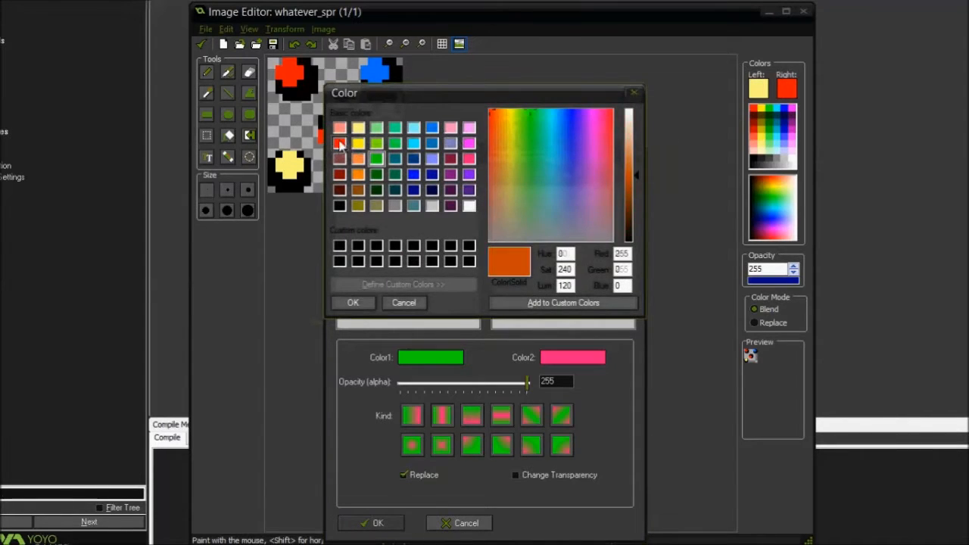
{"action": "left_click", "coordinate": [353, 302]}
{"action": "left_click", "coordinate": [579, 358]}
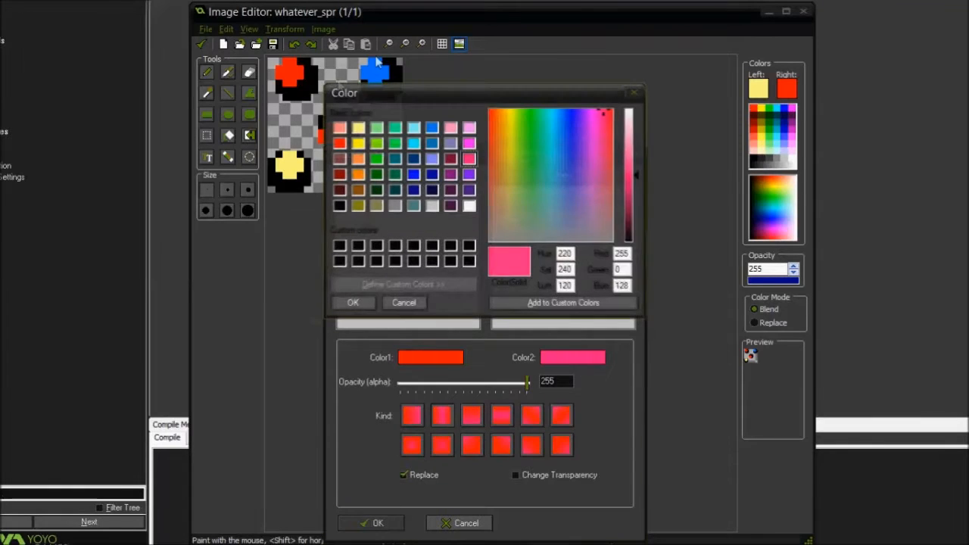
{"action": "left_click", "coordinate": [358, 144]}
{"action": "left_click", "coordinate": [353, 302]}
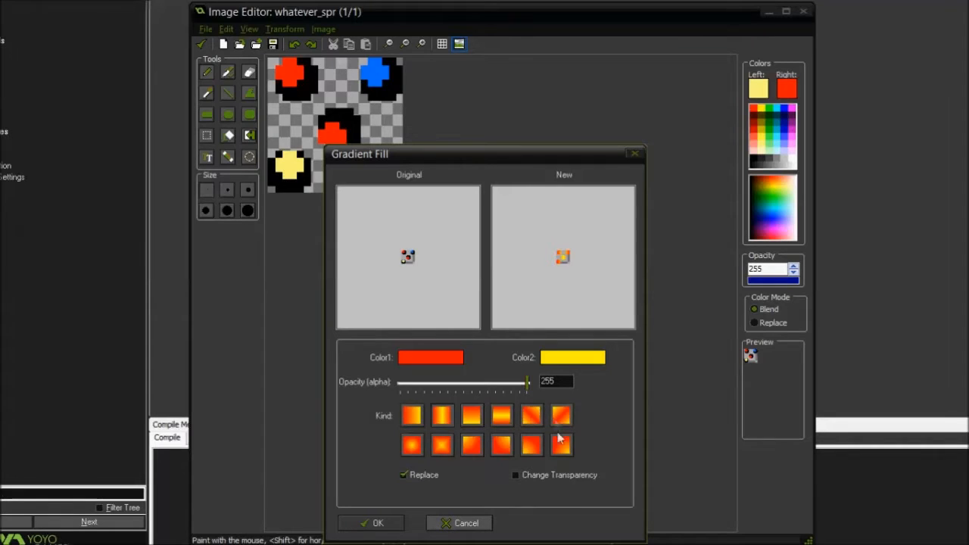
Try several linear and radial gradient kinds, turn Replace off, and cancel the gradient fill
{"action": "left_click", "coordinate": [417, 427]}
{"action": "left_click", "coordinate": [443, 421]}
{"action": "left_click", "coordinate": [412, 445]}
{"action": "left_click", "coordinate": [562, 422]}
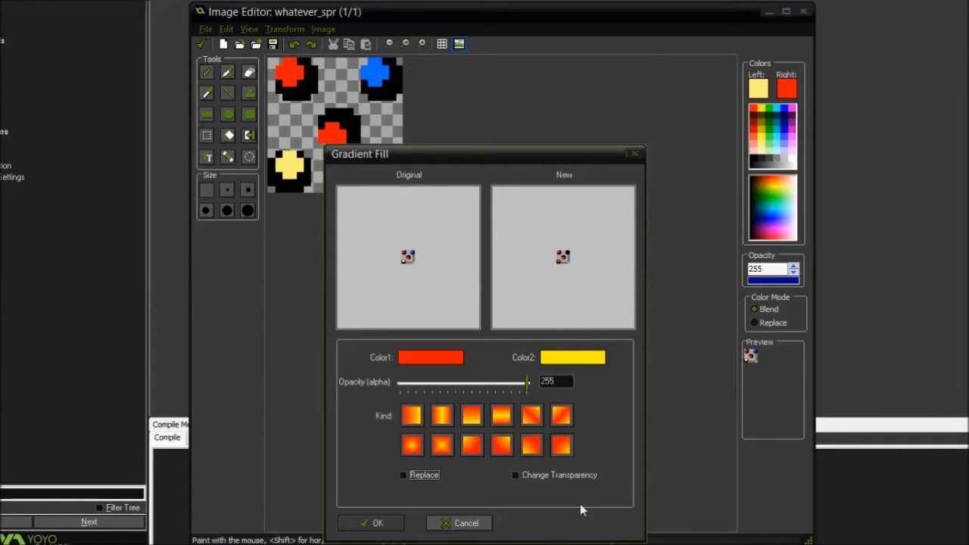
{"action": "left_click", "coordinate": [469, 523]}
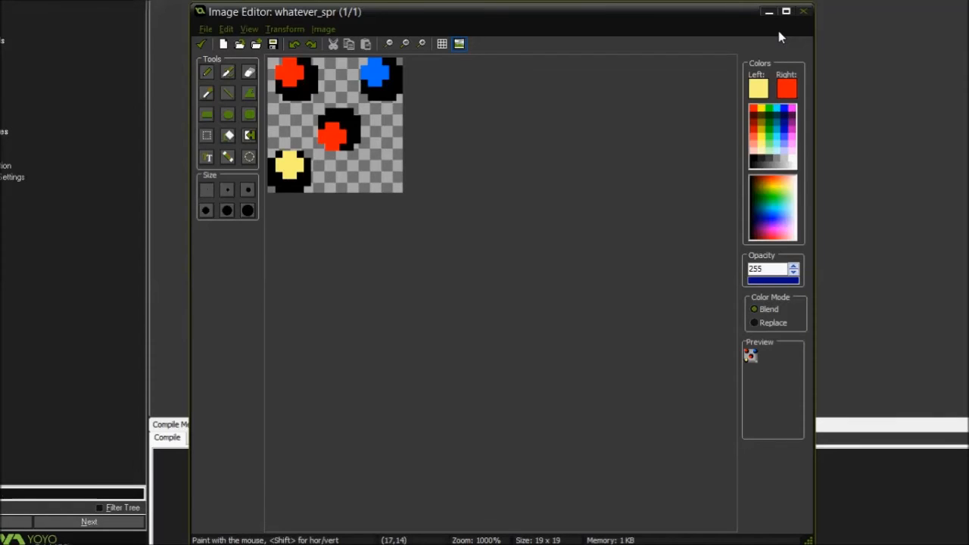
{"action": "left_click", "coordinate": [323, 29]}
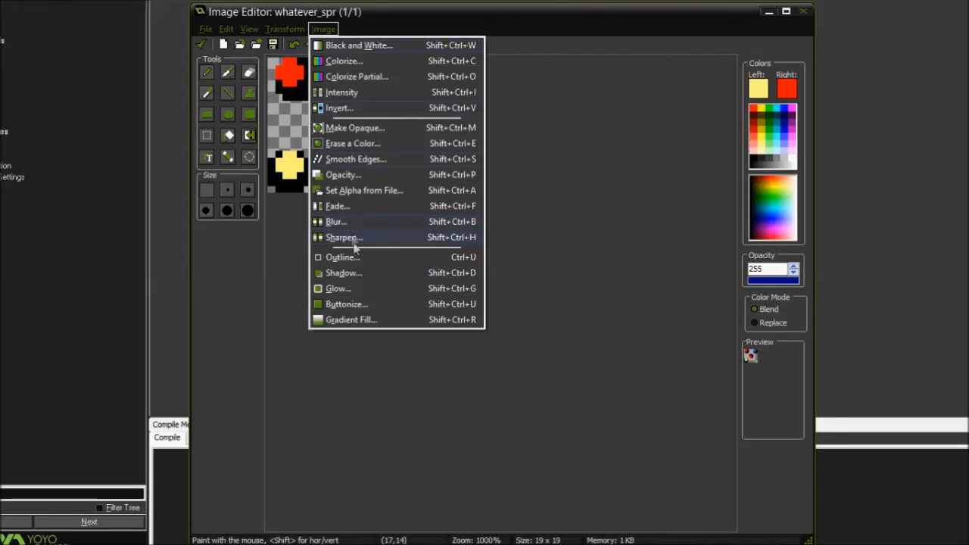
{"action": "left_click", "coordinate": [578, 168]}
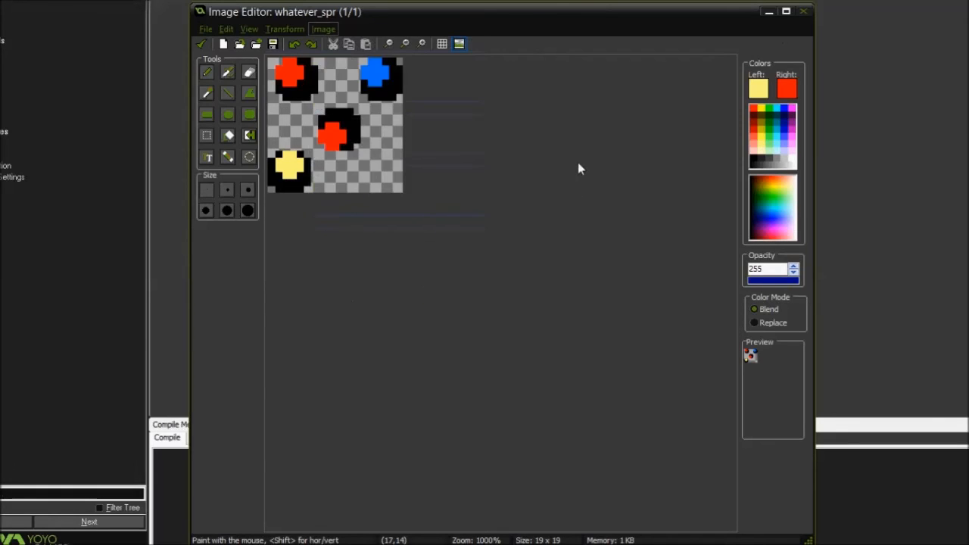